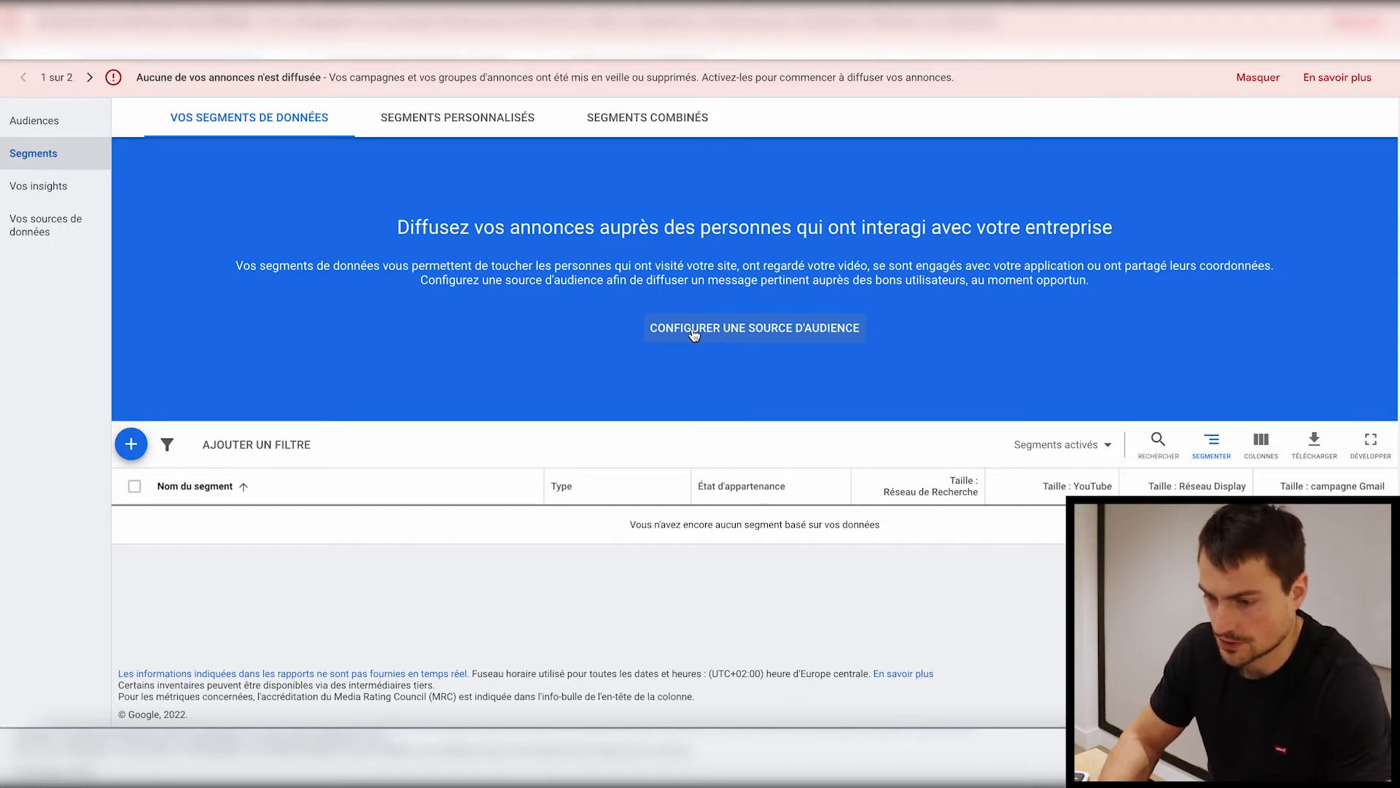
Open the audience source setup and review the available data sources, from the Google Ads tag and Google Analytics to Google Play and Zapier
left_click(693, 331)
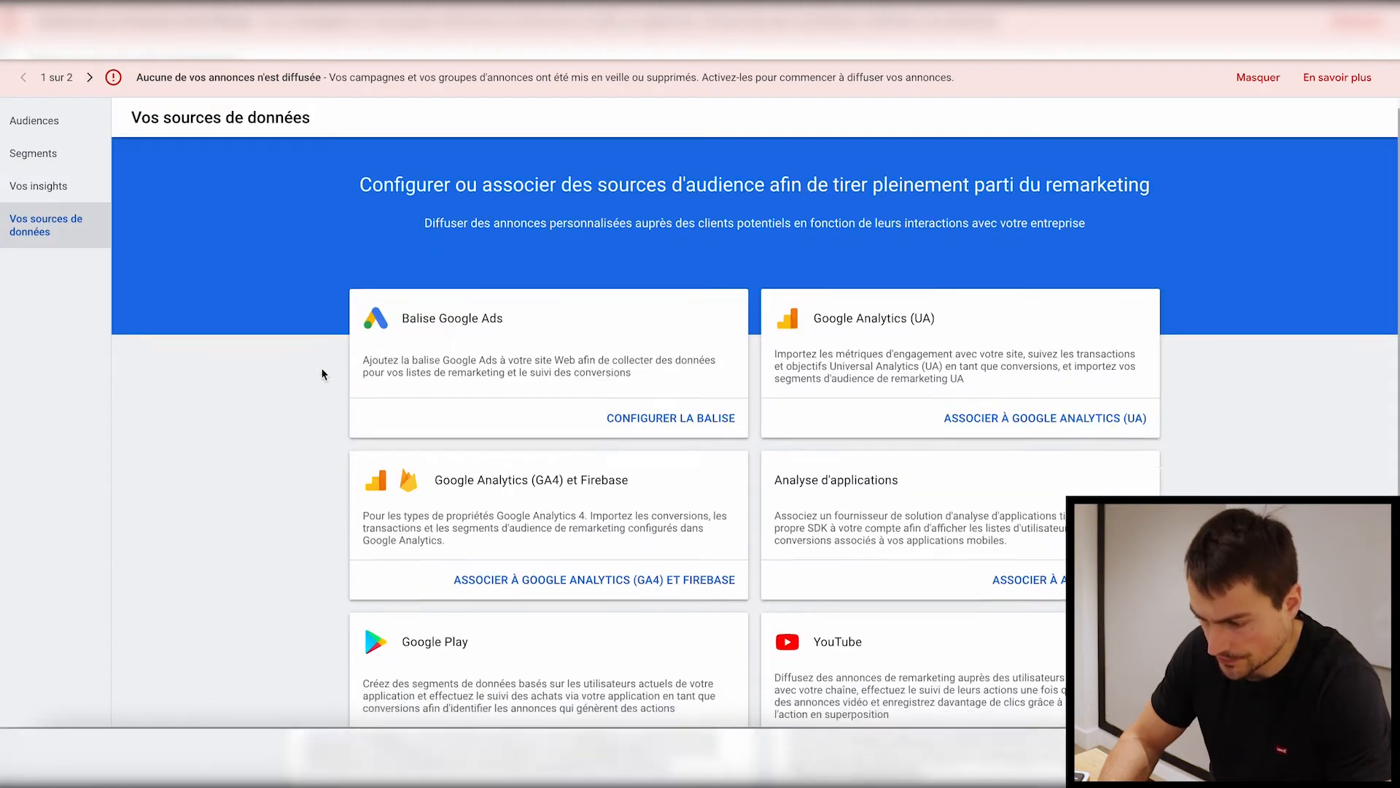
scroll(320, 367, "down", 5)
scroll(321, 367, "up", 5)
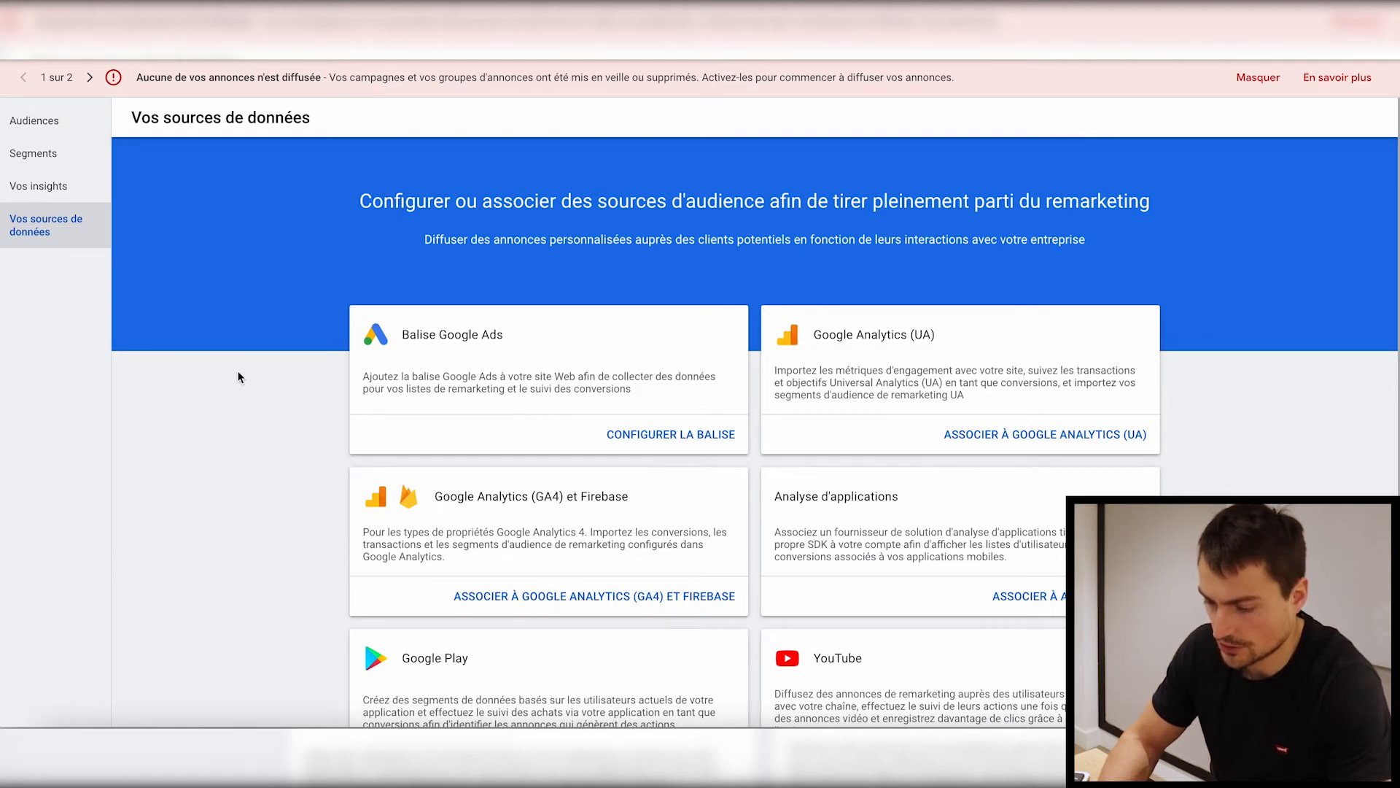
scroll(238, 375, "down", 5)
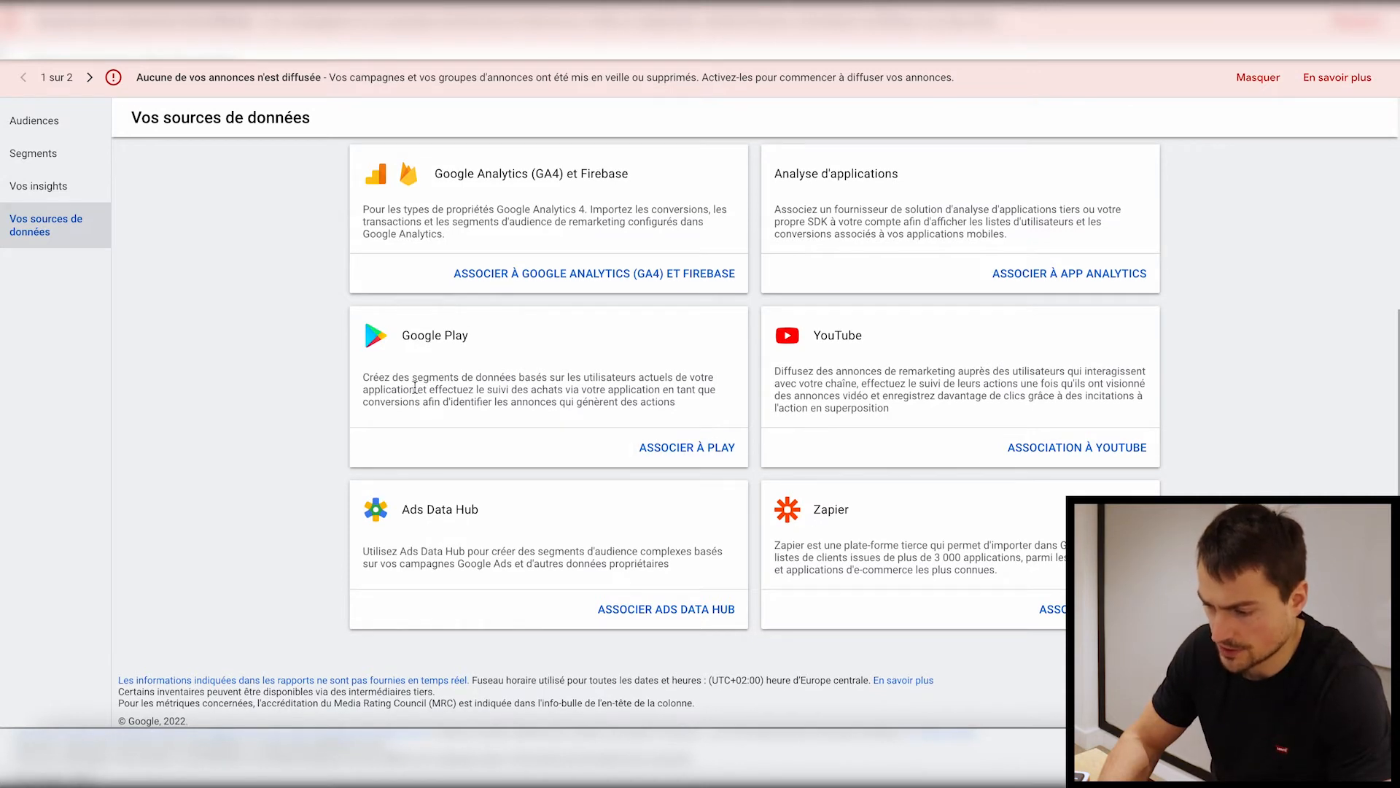
left_click_drag(402, 335, 468, 336)
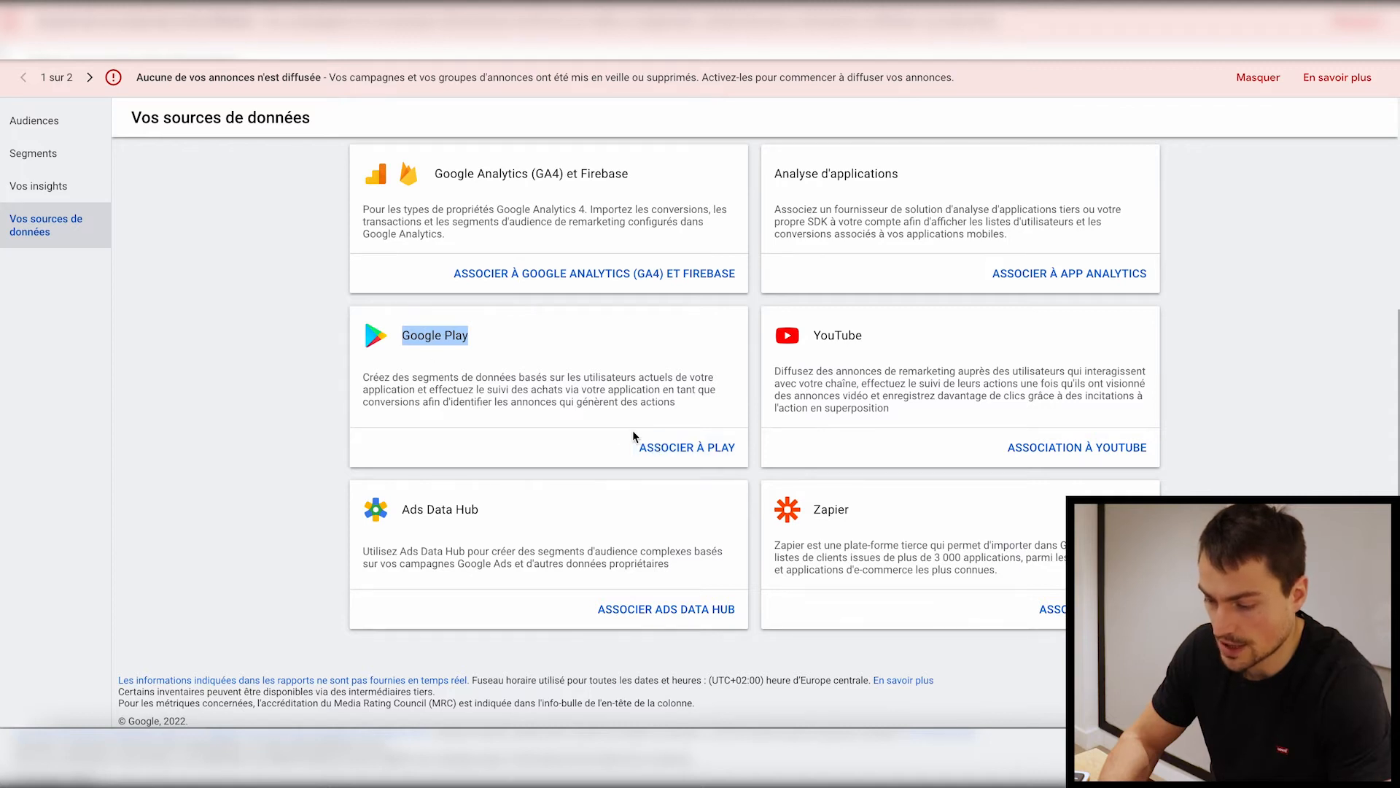
scroll(633, 435, "up", 3)
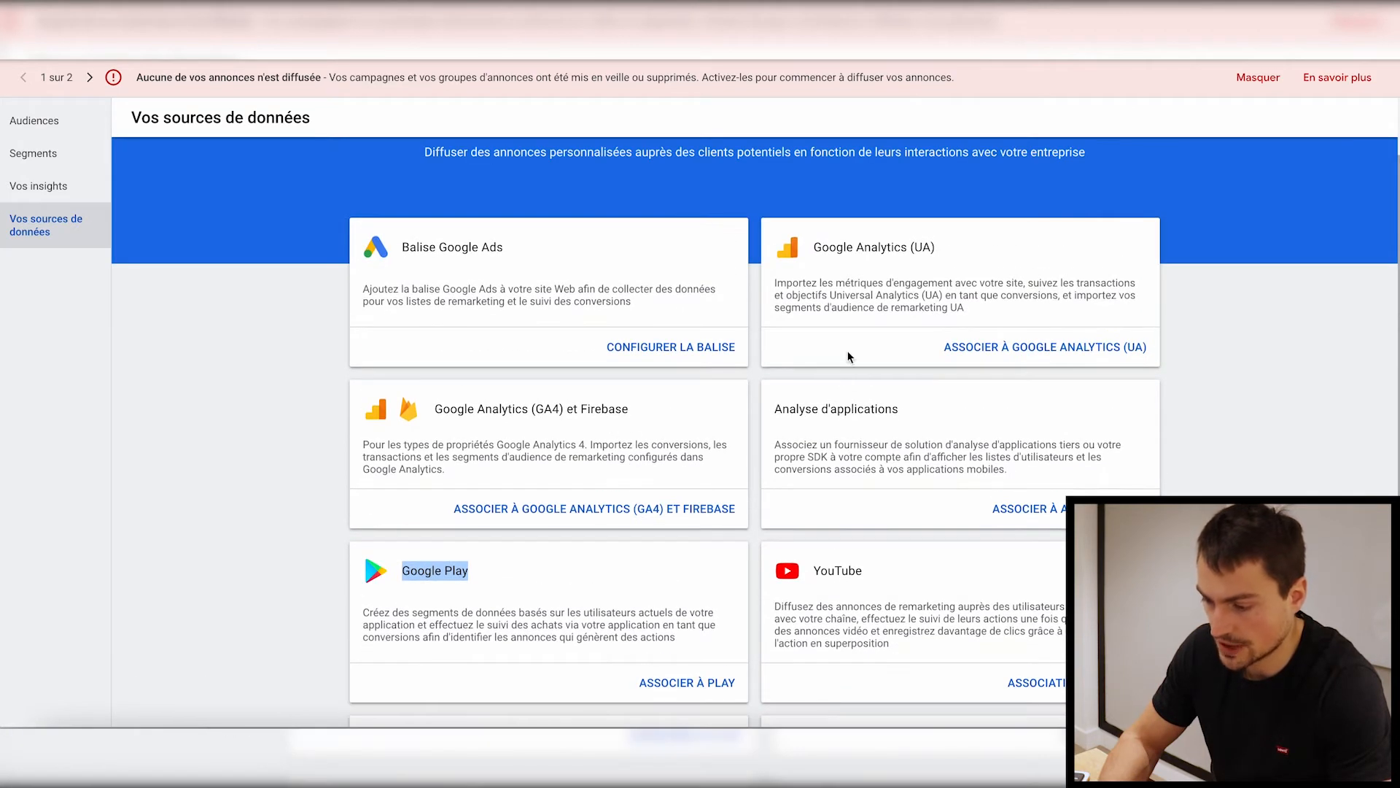
scroll(848, 356, "down", 1)
triple_click(476, 364)
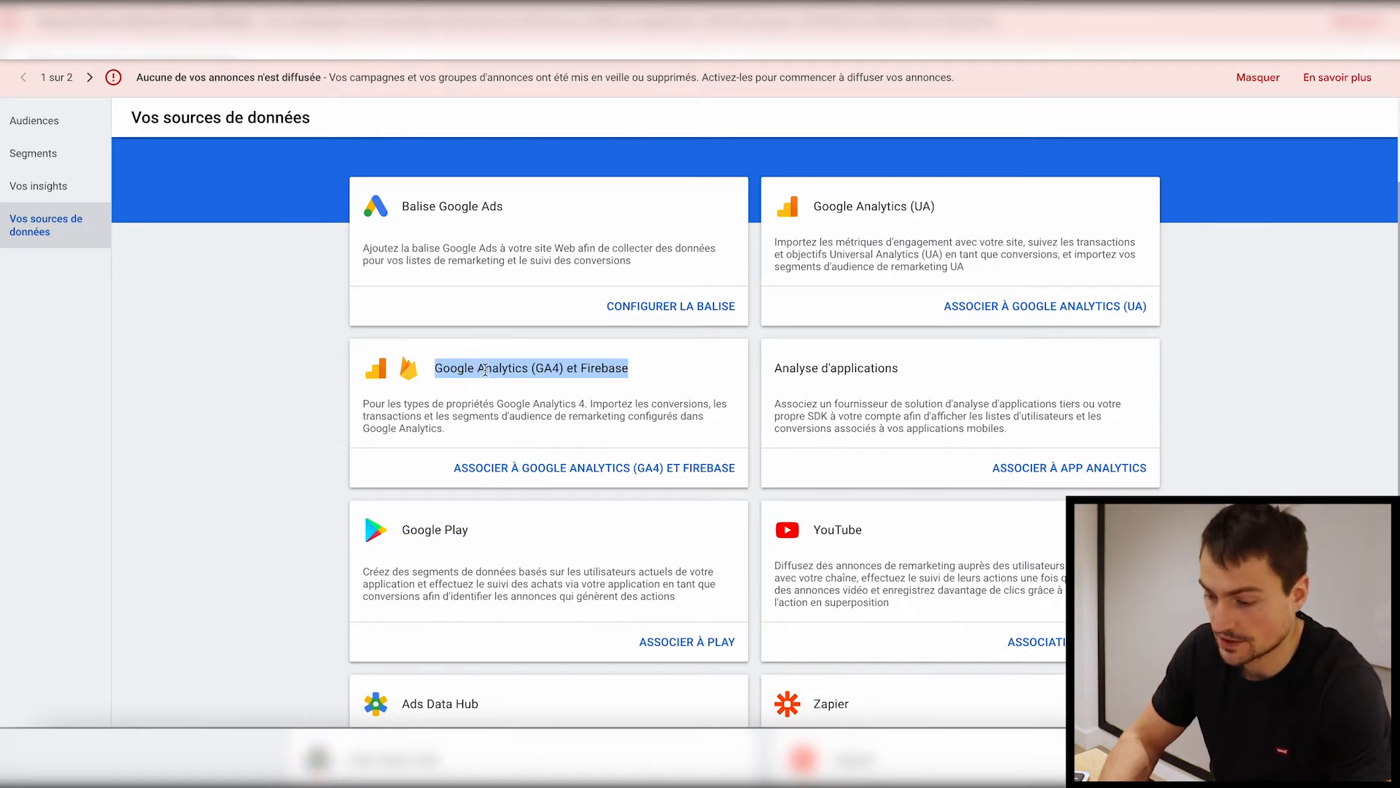
scroll(529, 391, "down", 3)
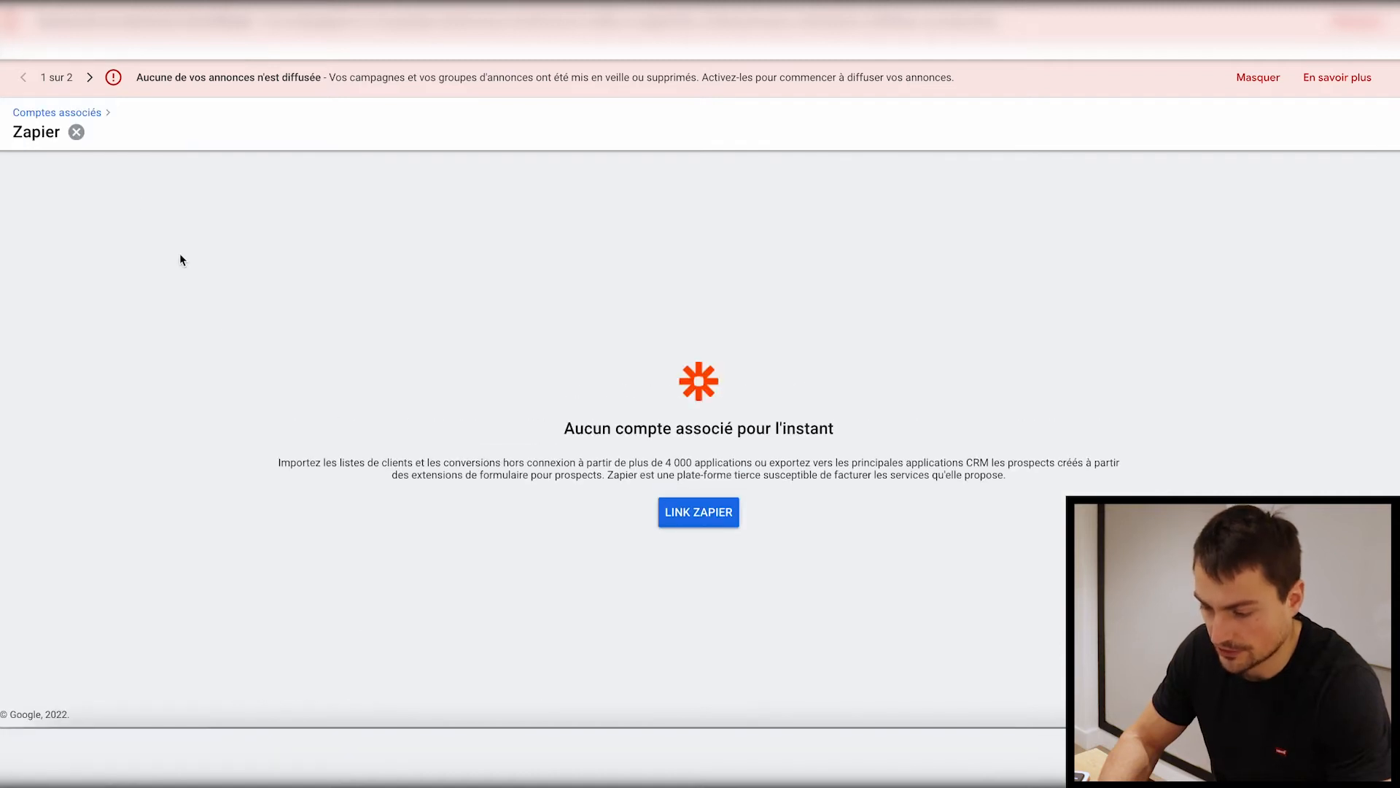
Open the linked accounts overview and examine the Google products and other popular products available for linking
left_click(29, 113)
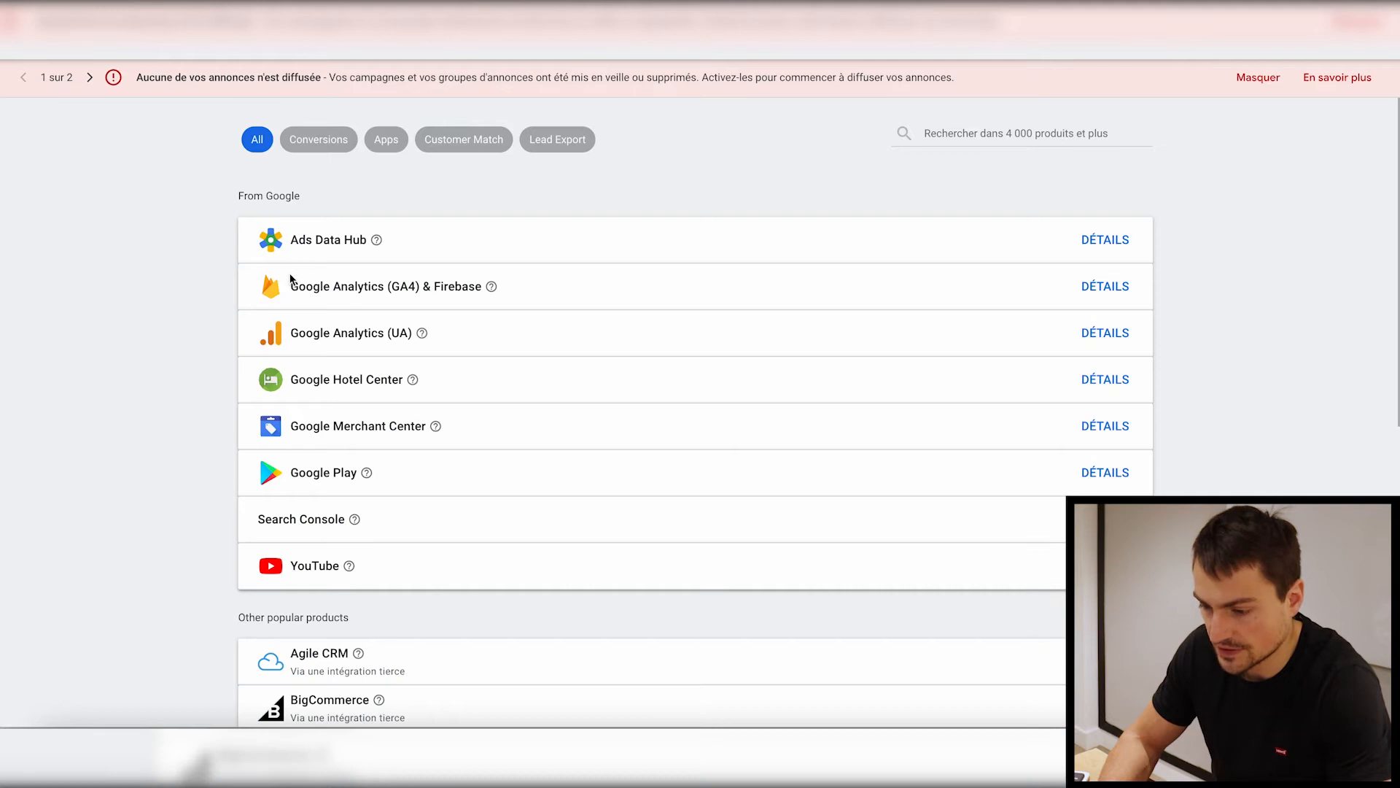
scroll(180, 240, "down", 1)
scroll(179, 239, "up", 1)
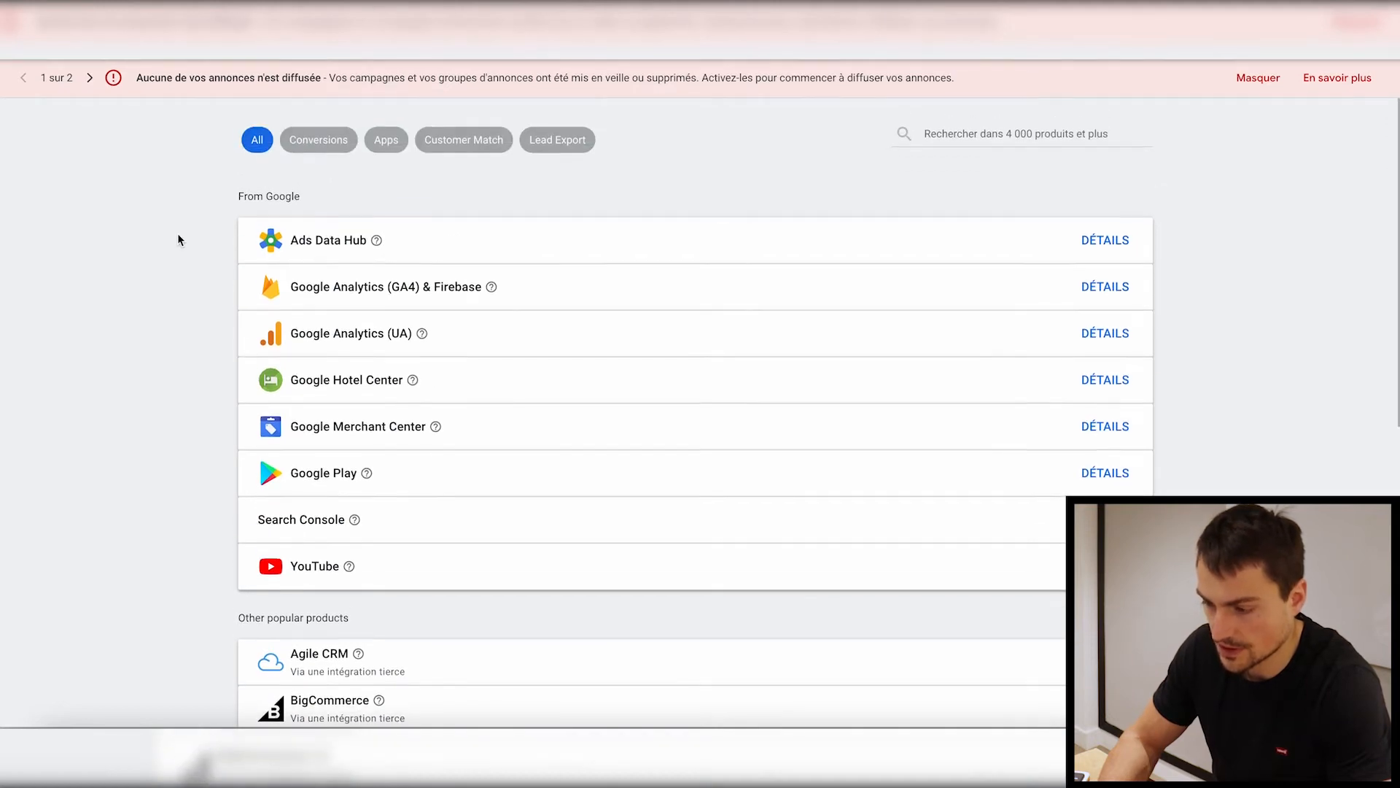
scroll(179, 240, "down", 1)
scroll(179, 239, "down", 5)
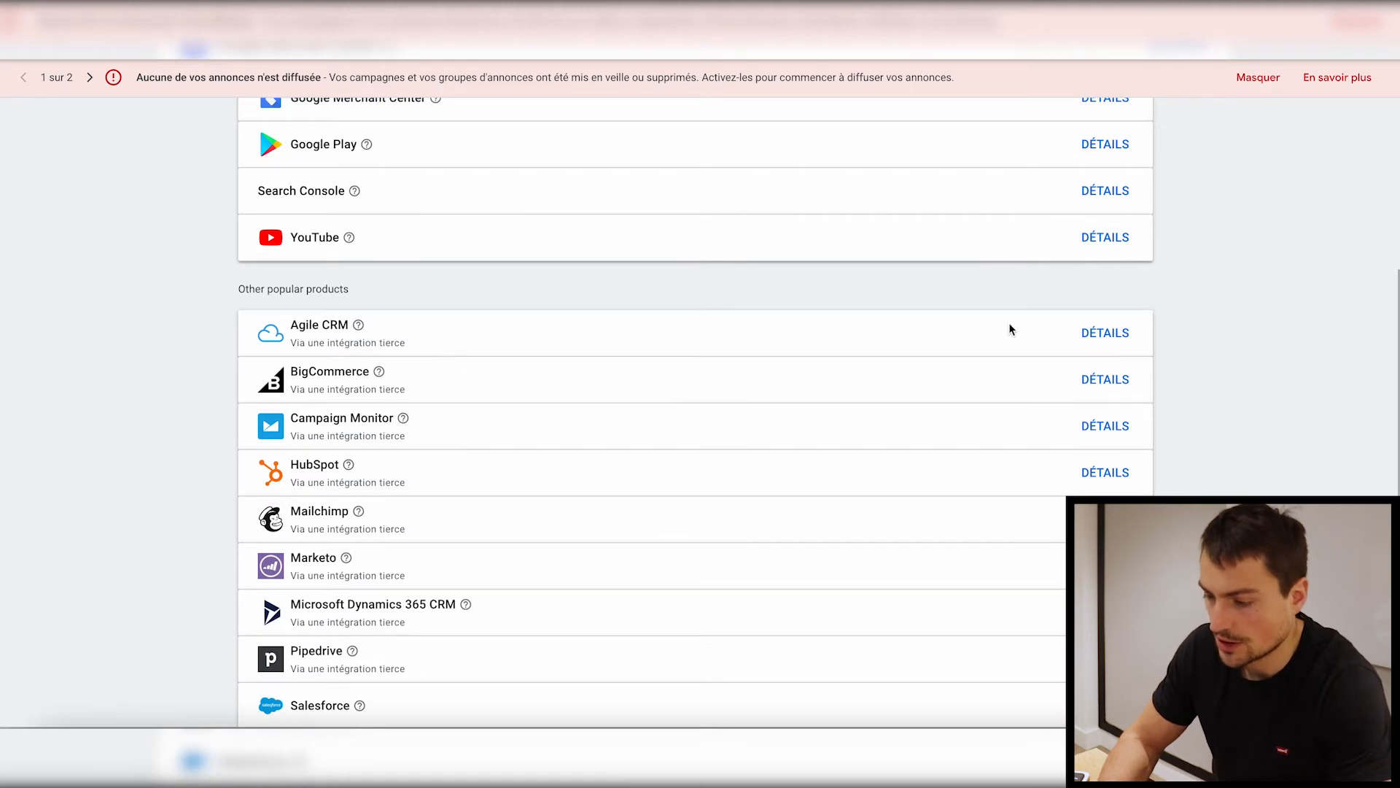
scroll(1148, 337, "down", 3)
scroll(593, 338, "up", 3)
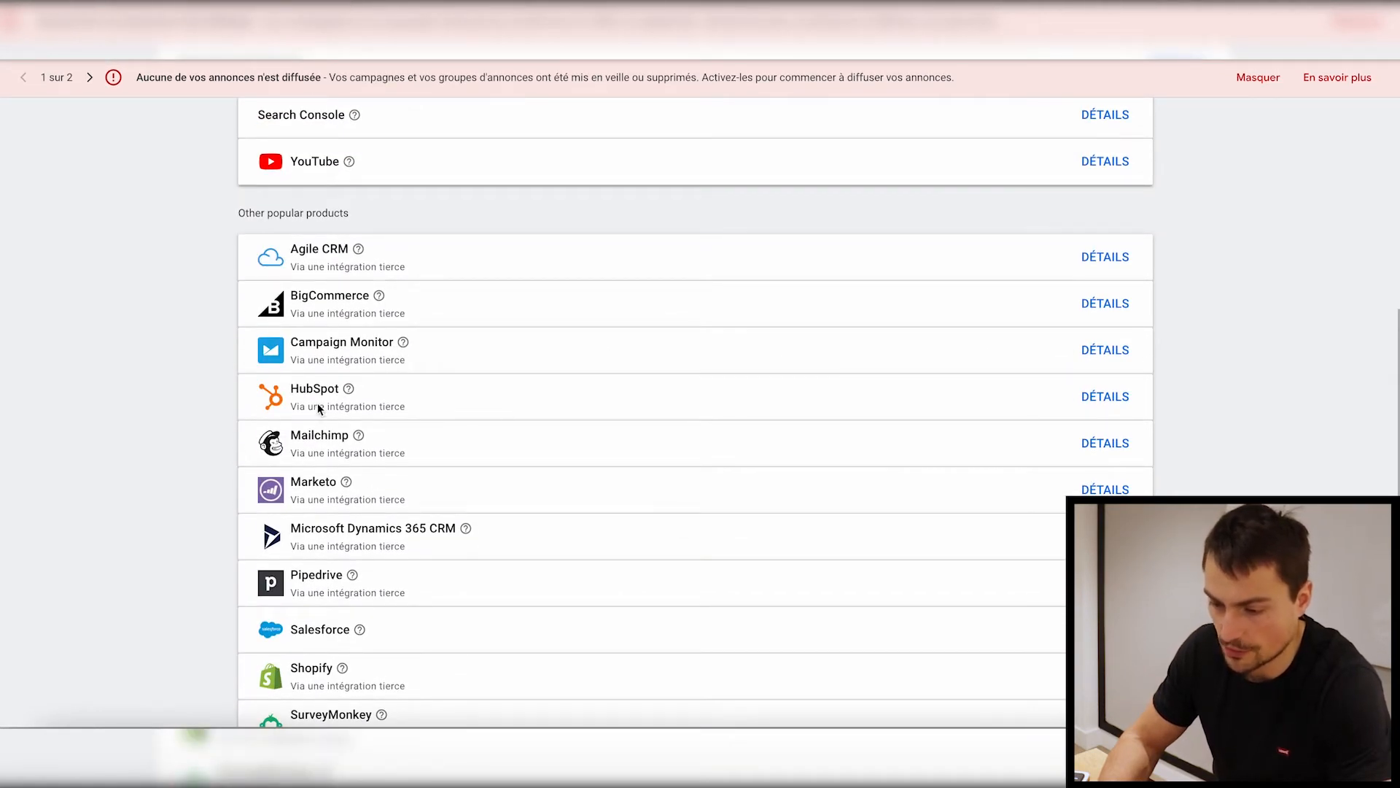
View the linking details for Mailchimp and HubSpot via Zapier, dismissing each without linking, and return to the start of the product list
left_click(1097, 445)
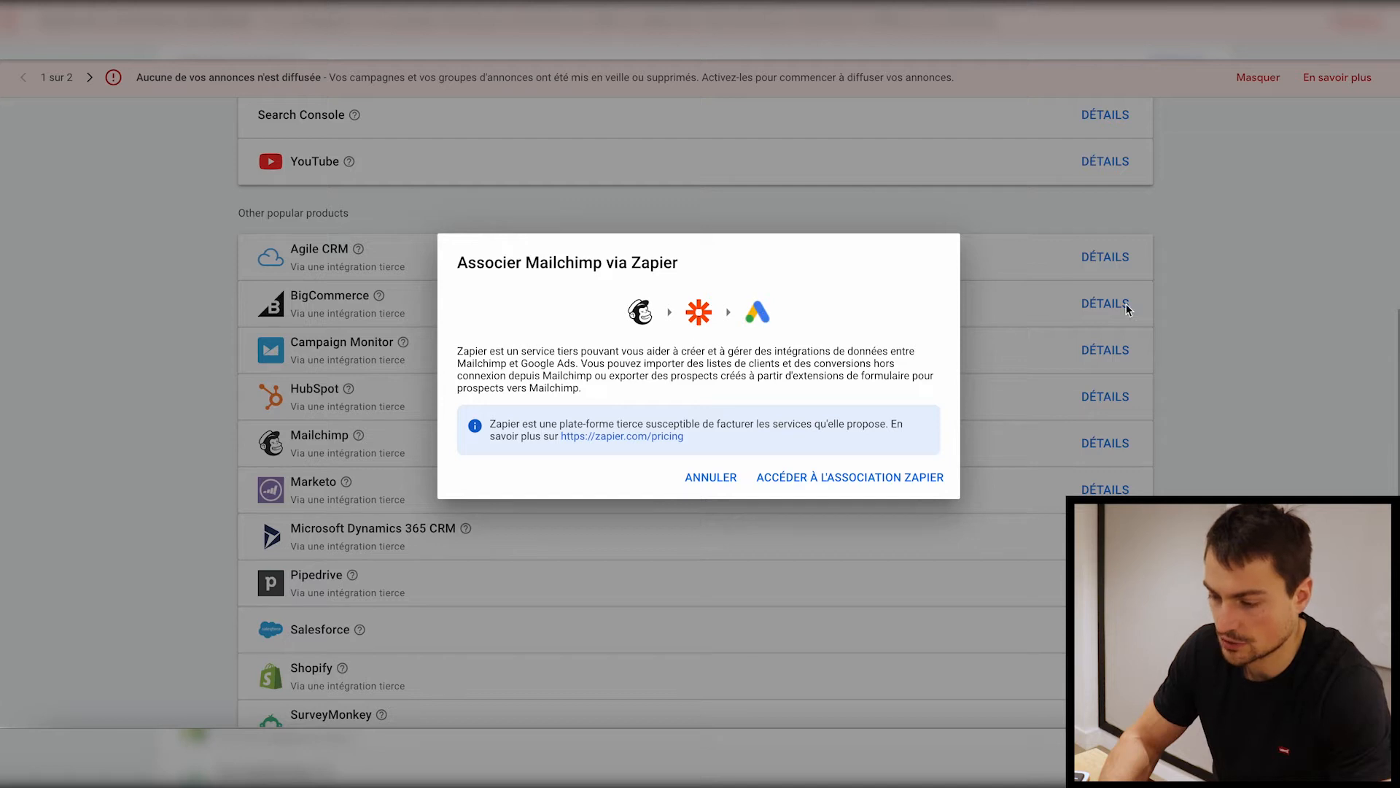
left_click(700, 477)
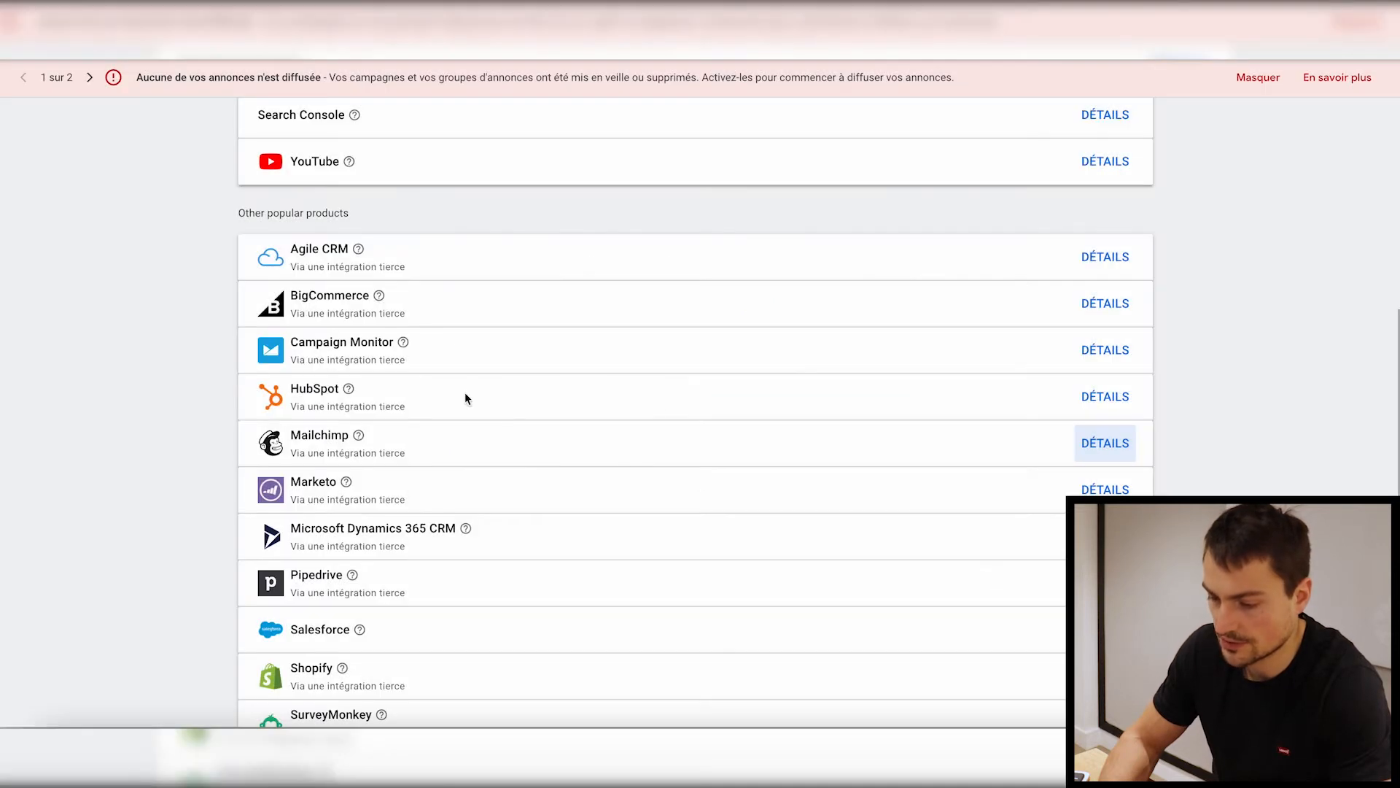
left_click(1096, 403)
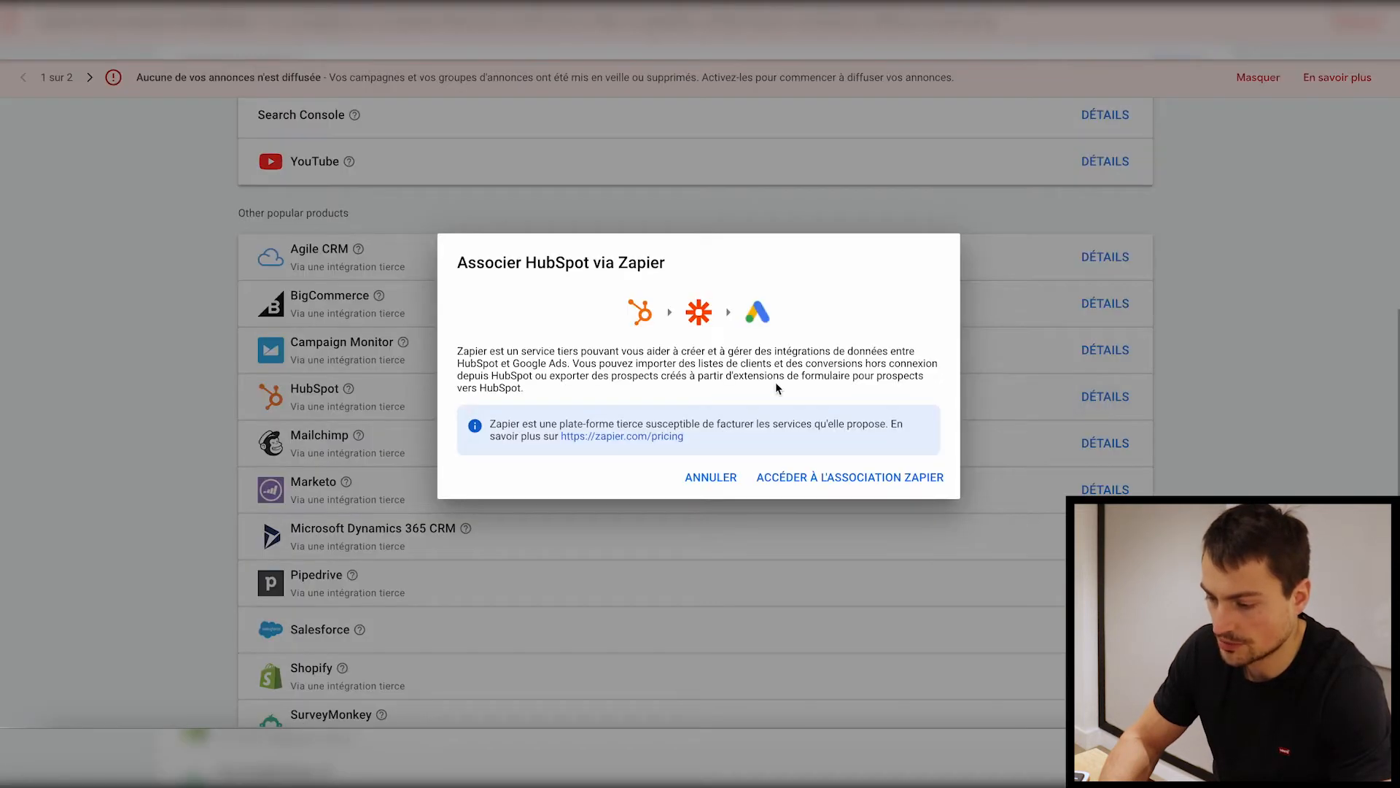
left_click(708, 478)
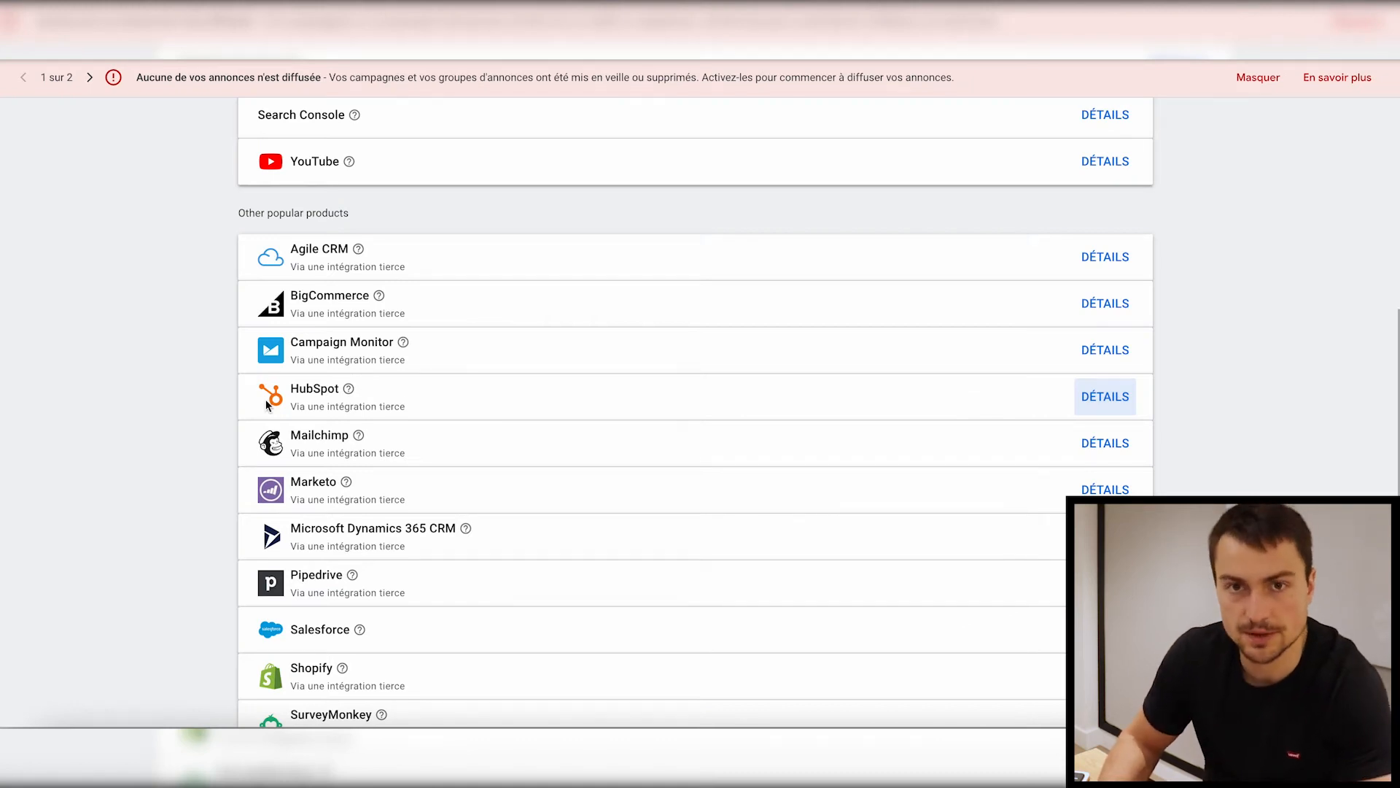
double_click(317, 390)
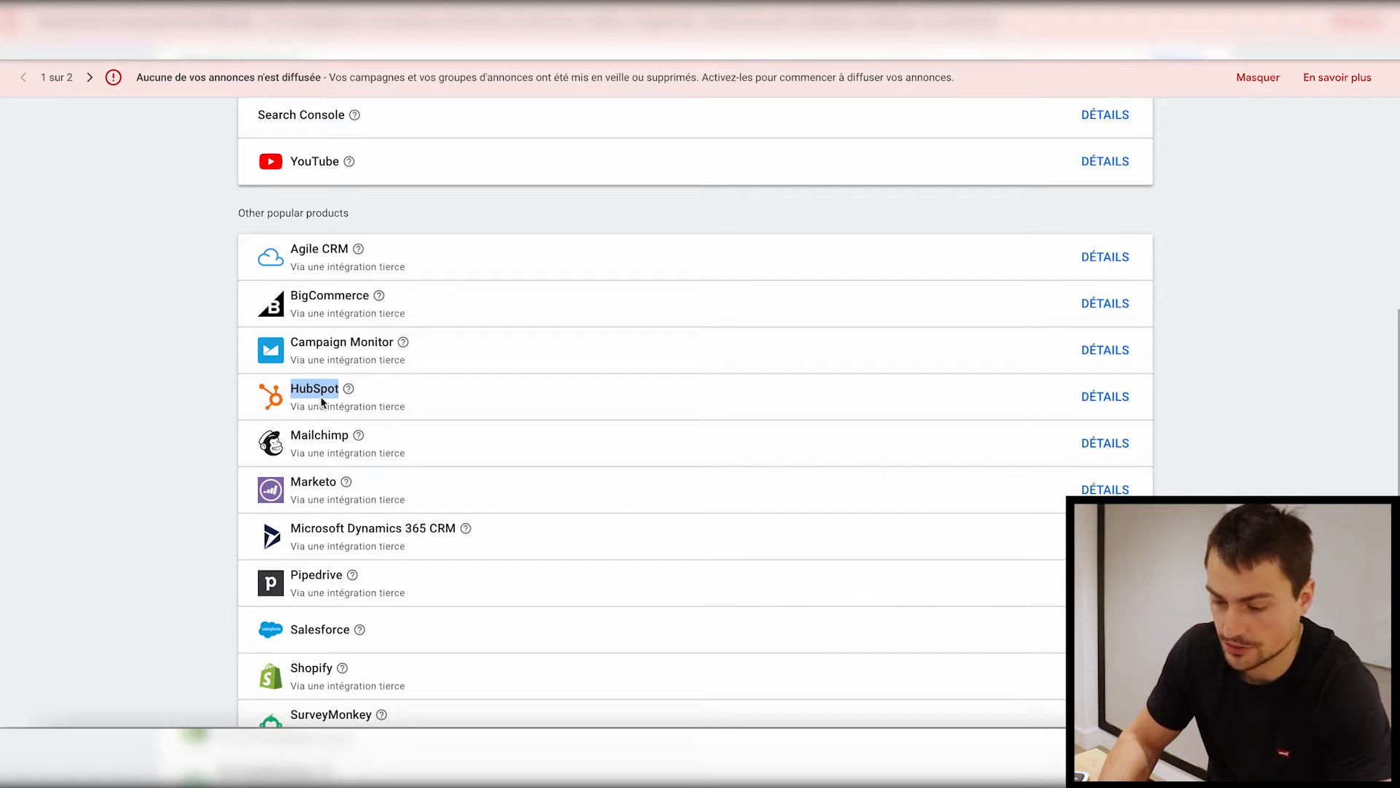
scroll(226, 299, "up", 5)
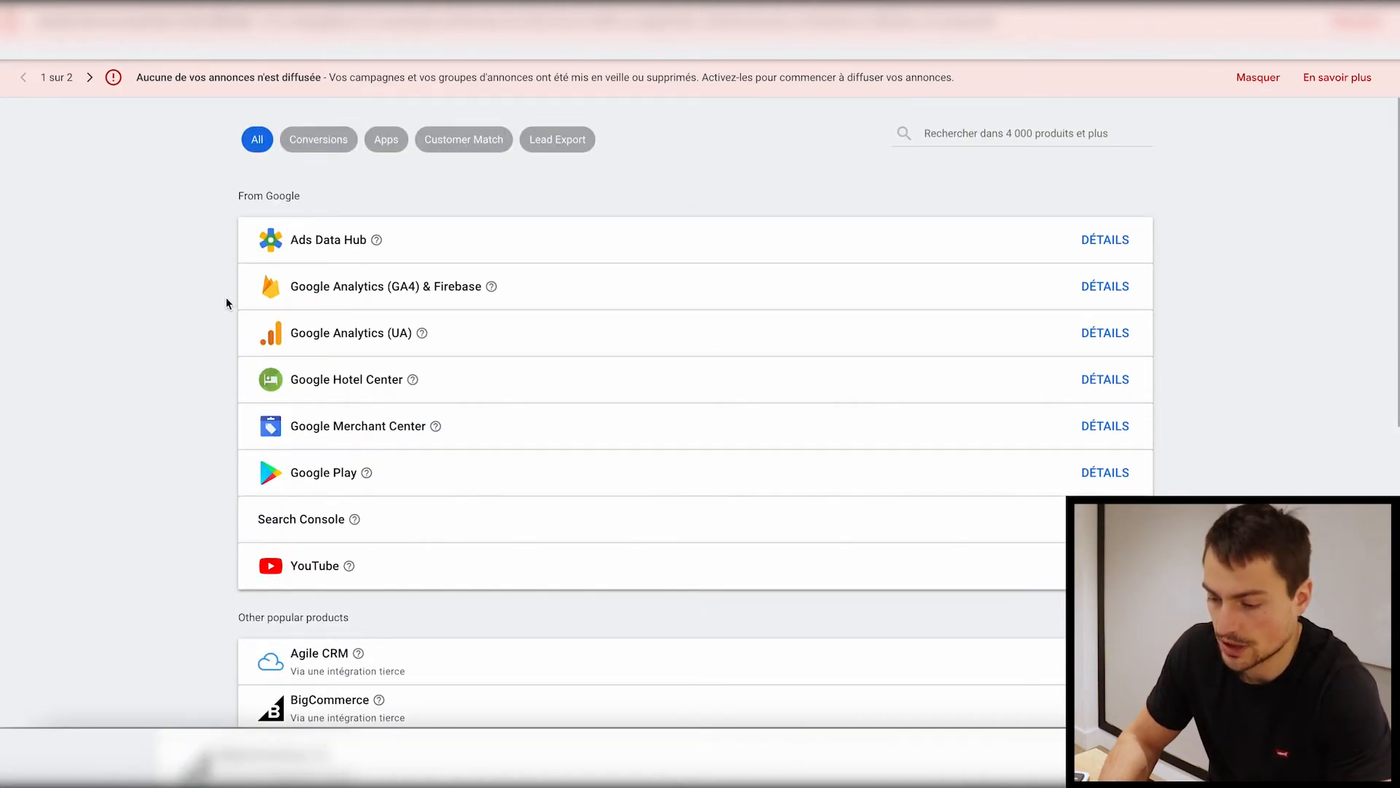
scroll(206, 427, "down", 1)
scroll(206, 427, "up", 1)
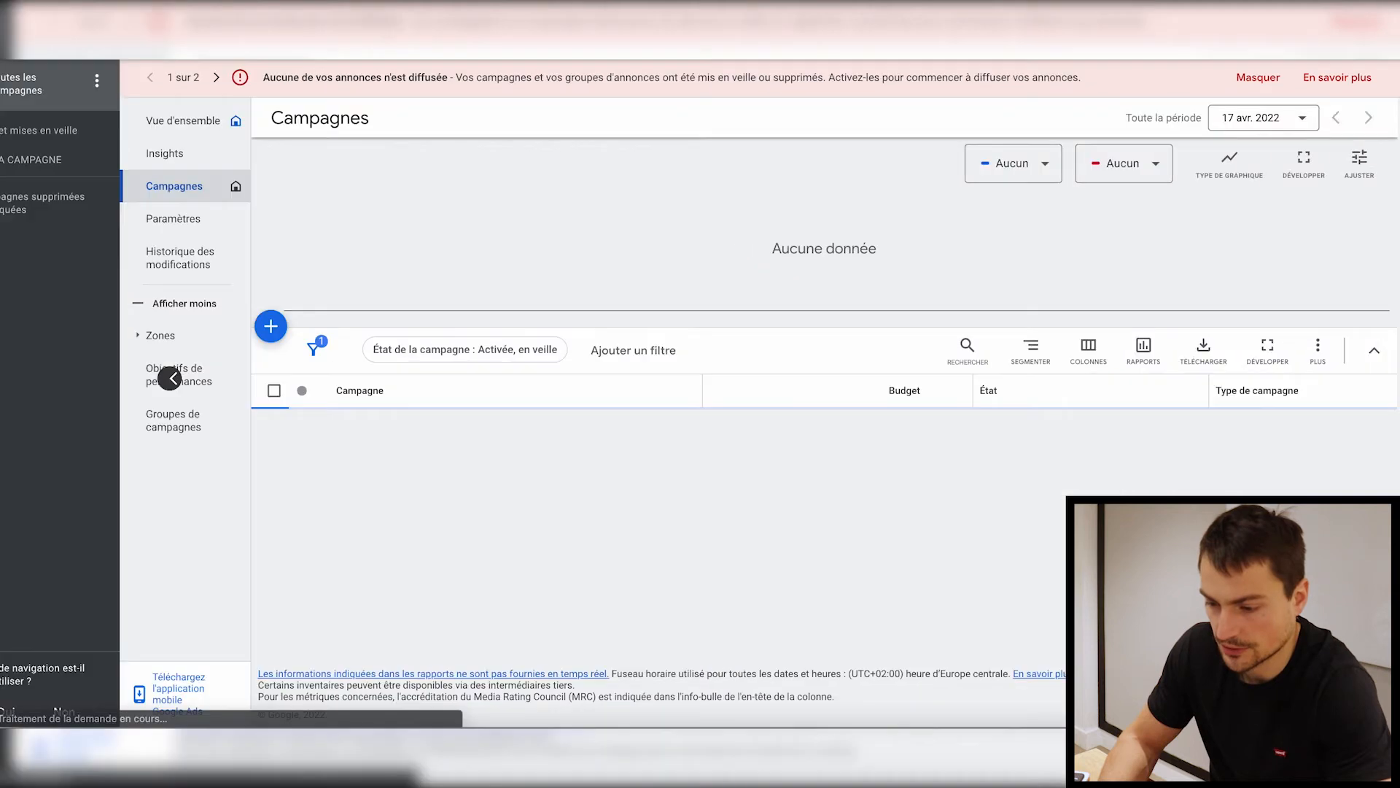
Open the audience manager and start a new data segment based on a customer list
left_click(733, 30)
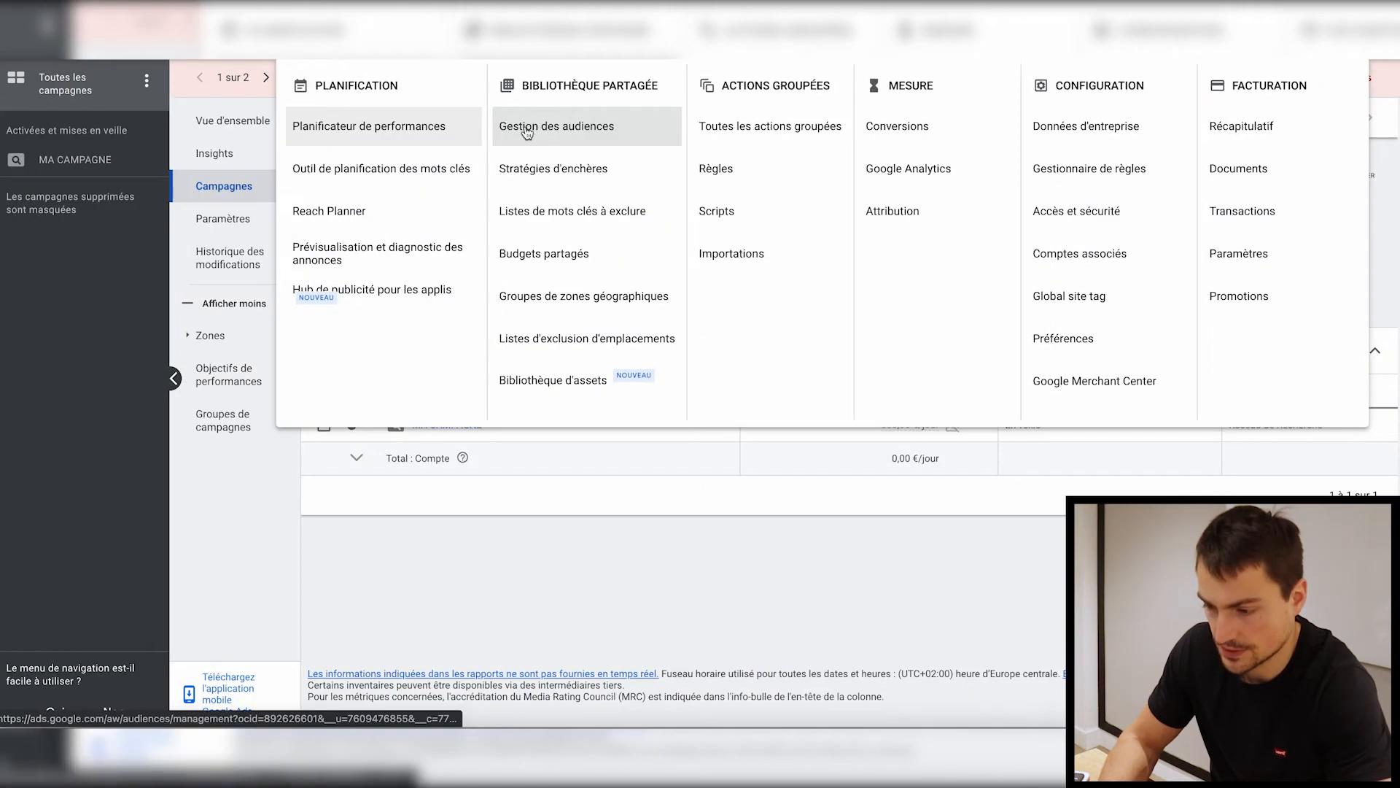
left_click(556, 126)
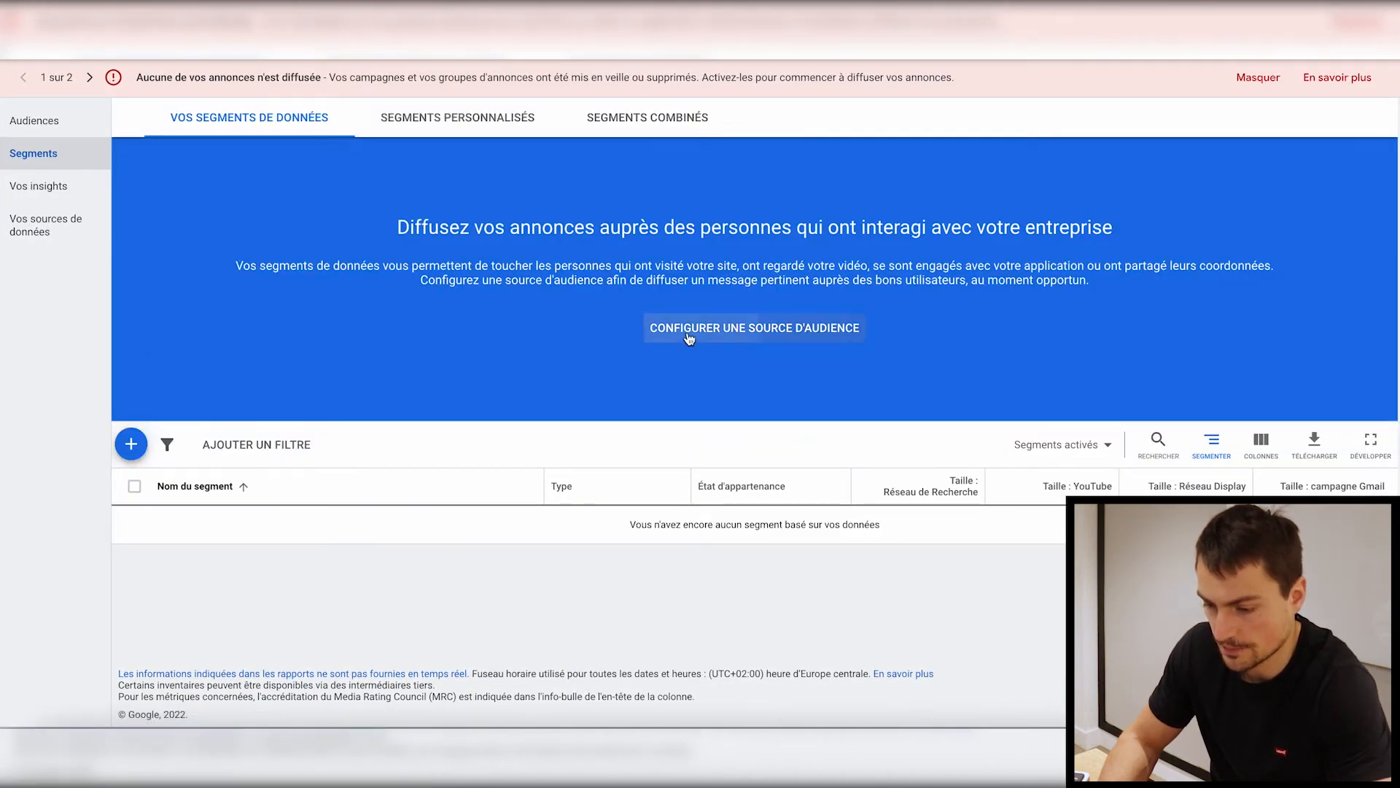
left_click(131, 443)
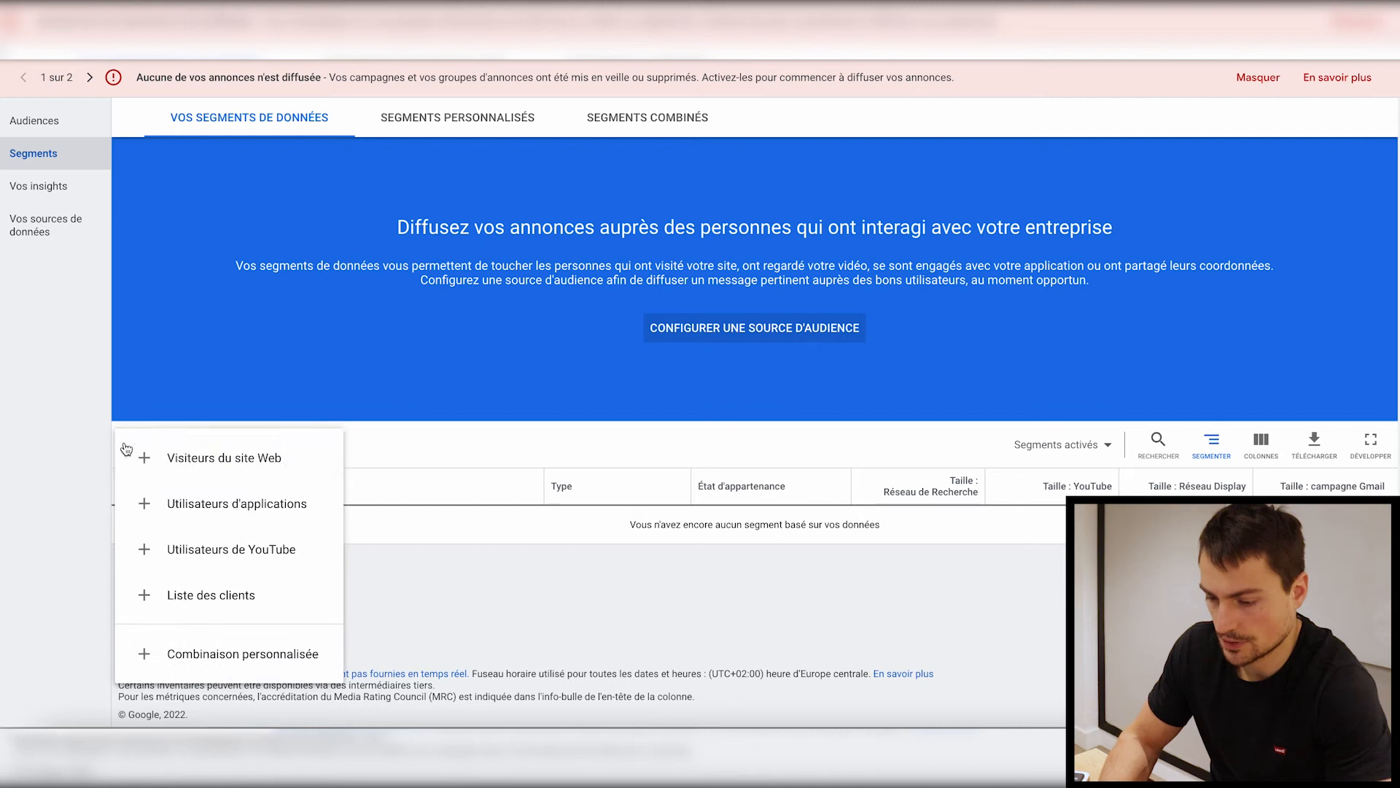
left_click(187, 592)
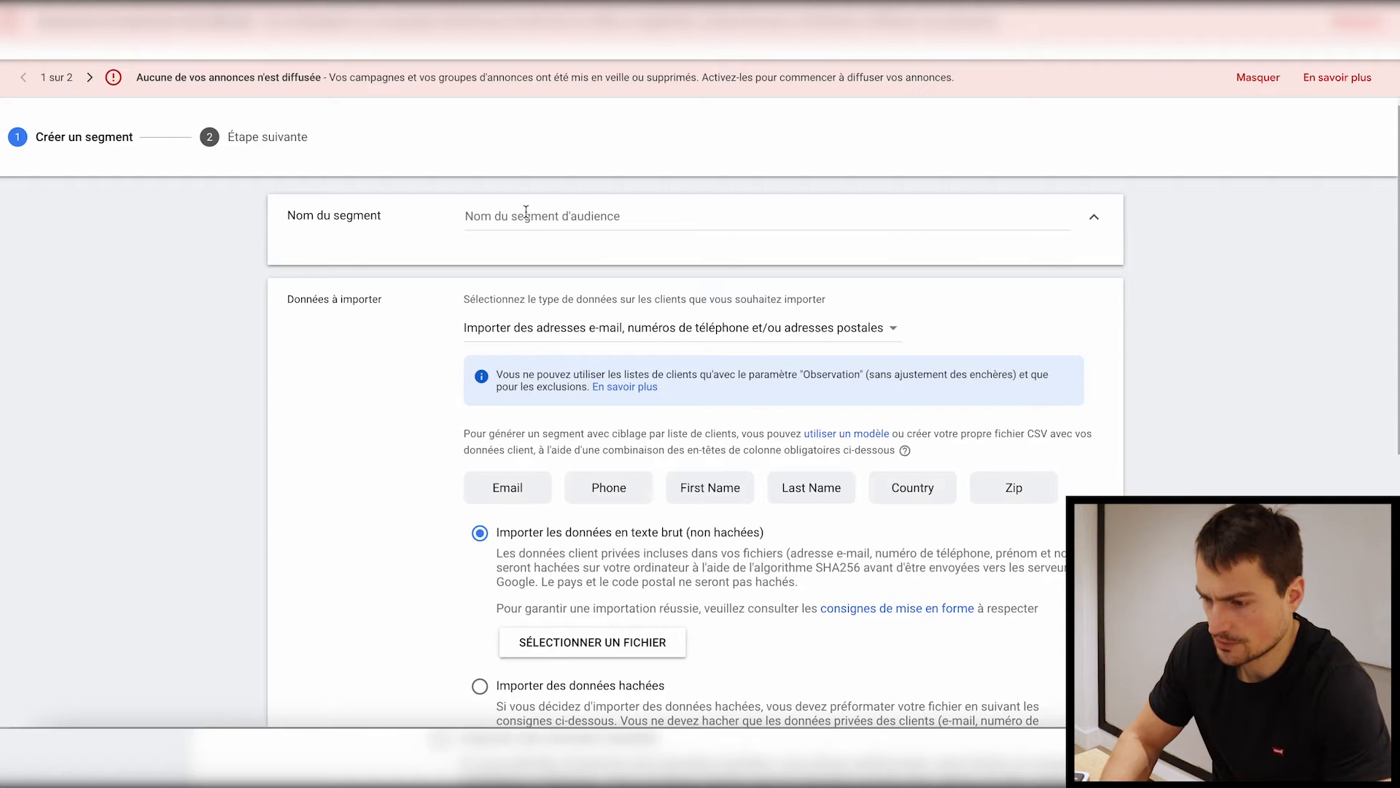
Review the customer data import options, download the customer list template, and open the CSV file
scroll(328, 360, "down", 1)
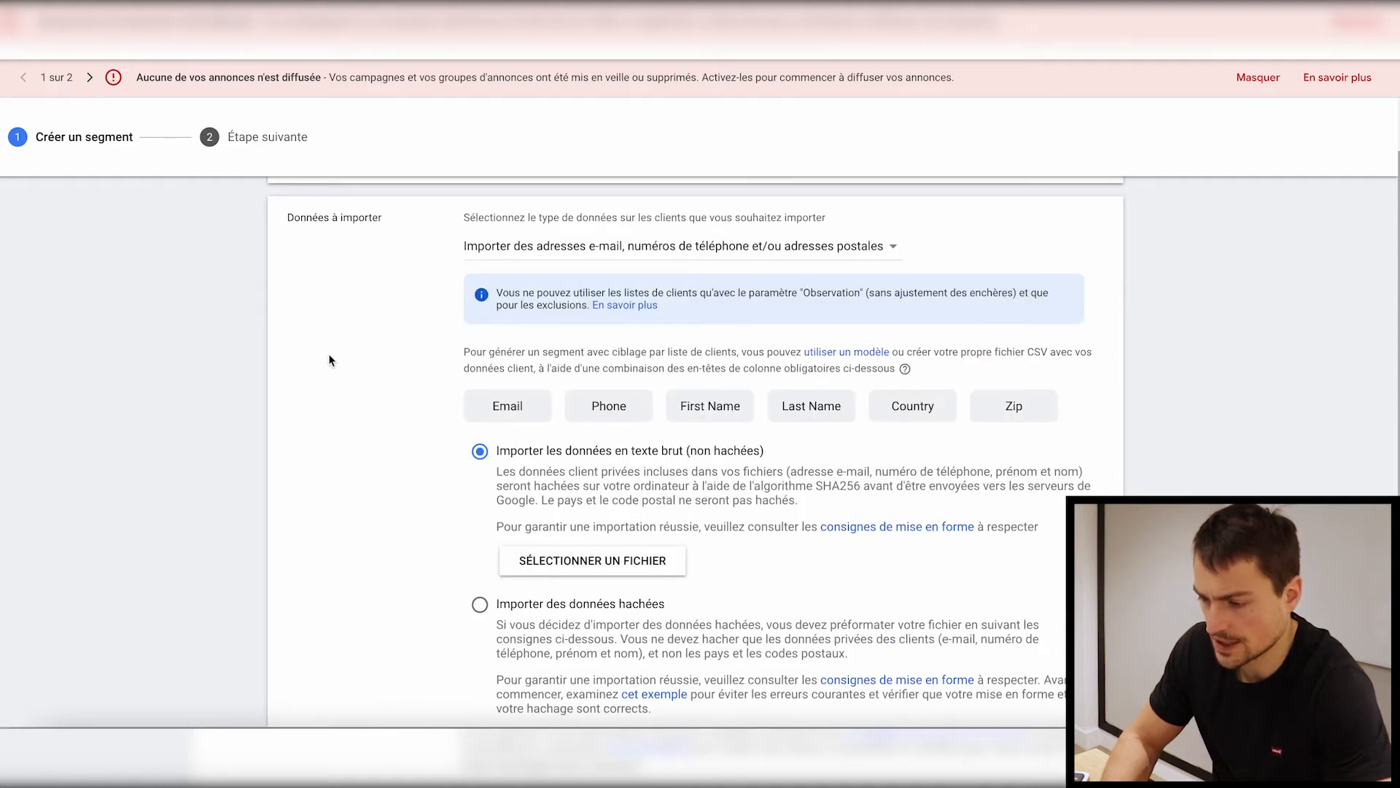
scroll(329, 360, "down", 1)
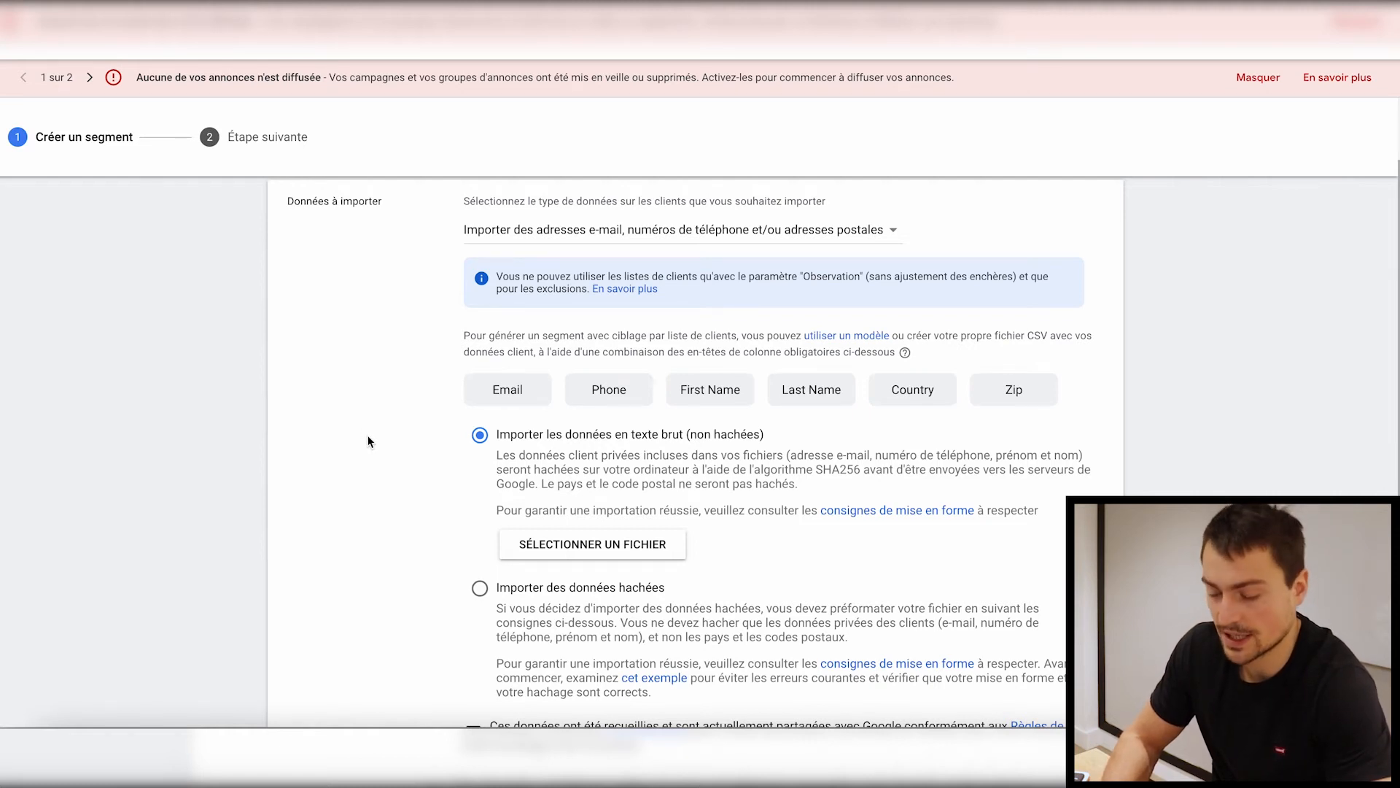
scroll(369, 441, "down", 3)
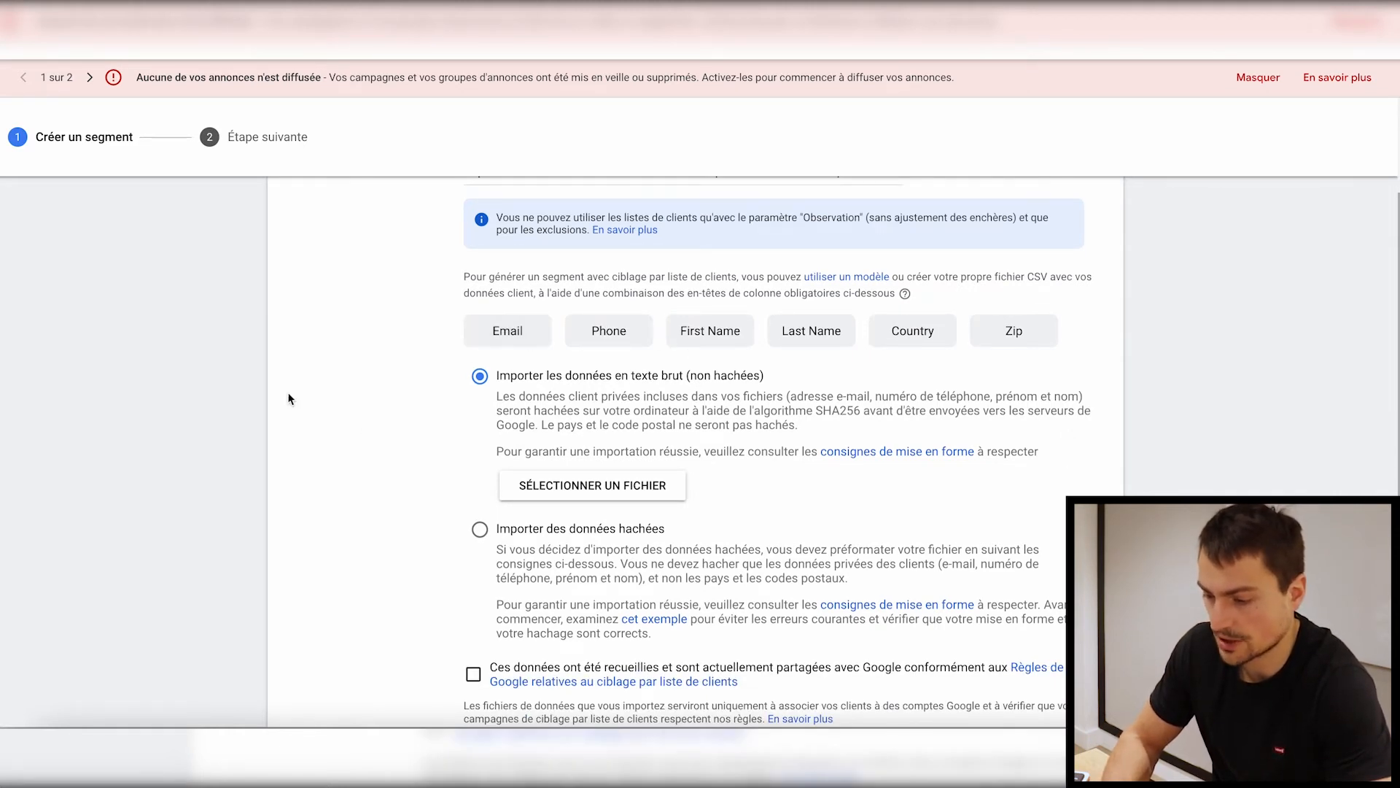
scroll(288, 398, "up", 1)
scroll(287, 398, "down", 2)
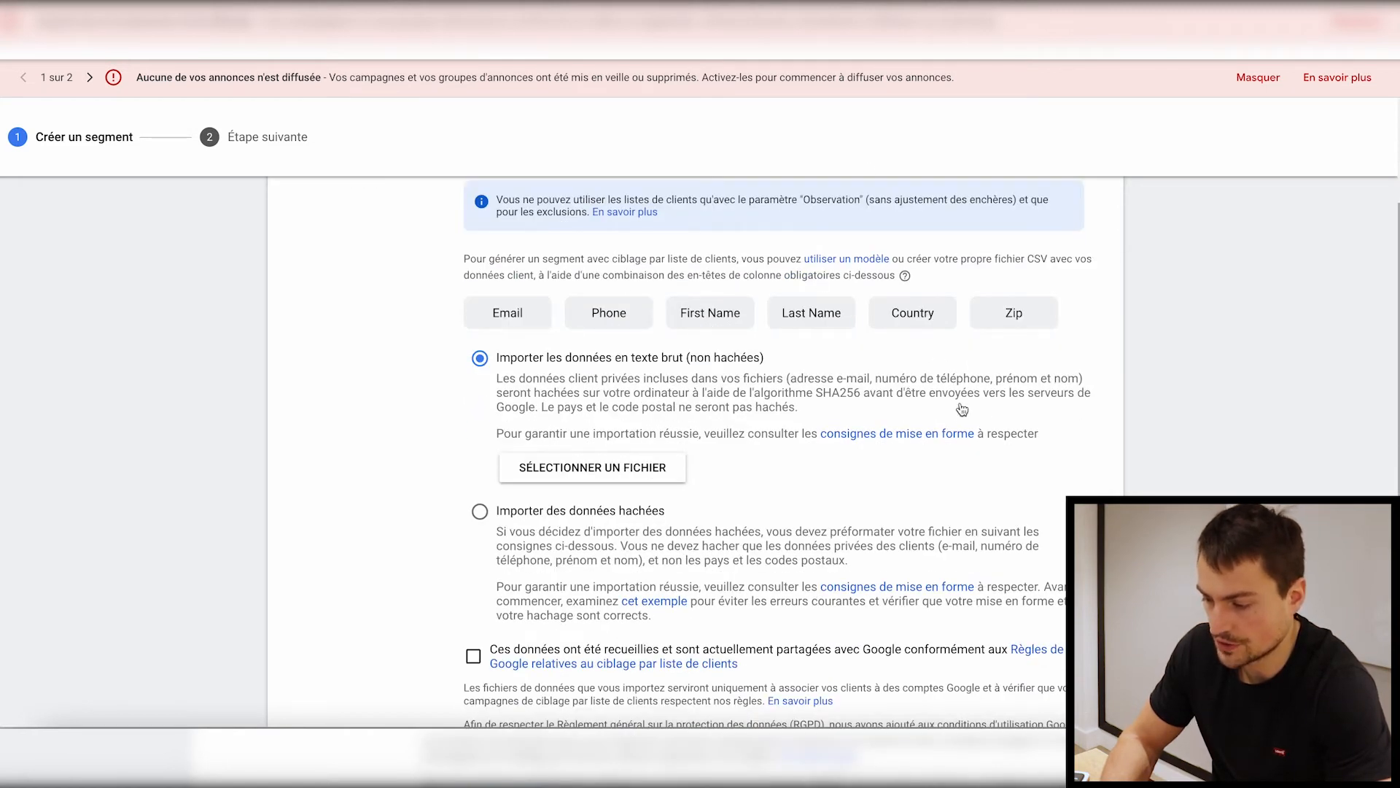
scroll(784, 361, "up", 2)
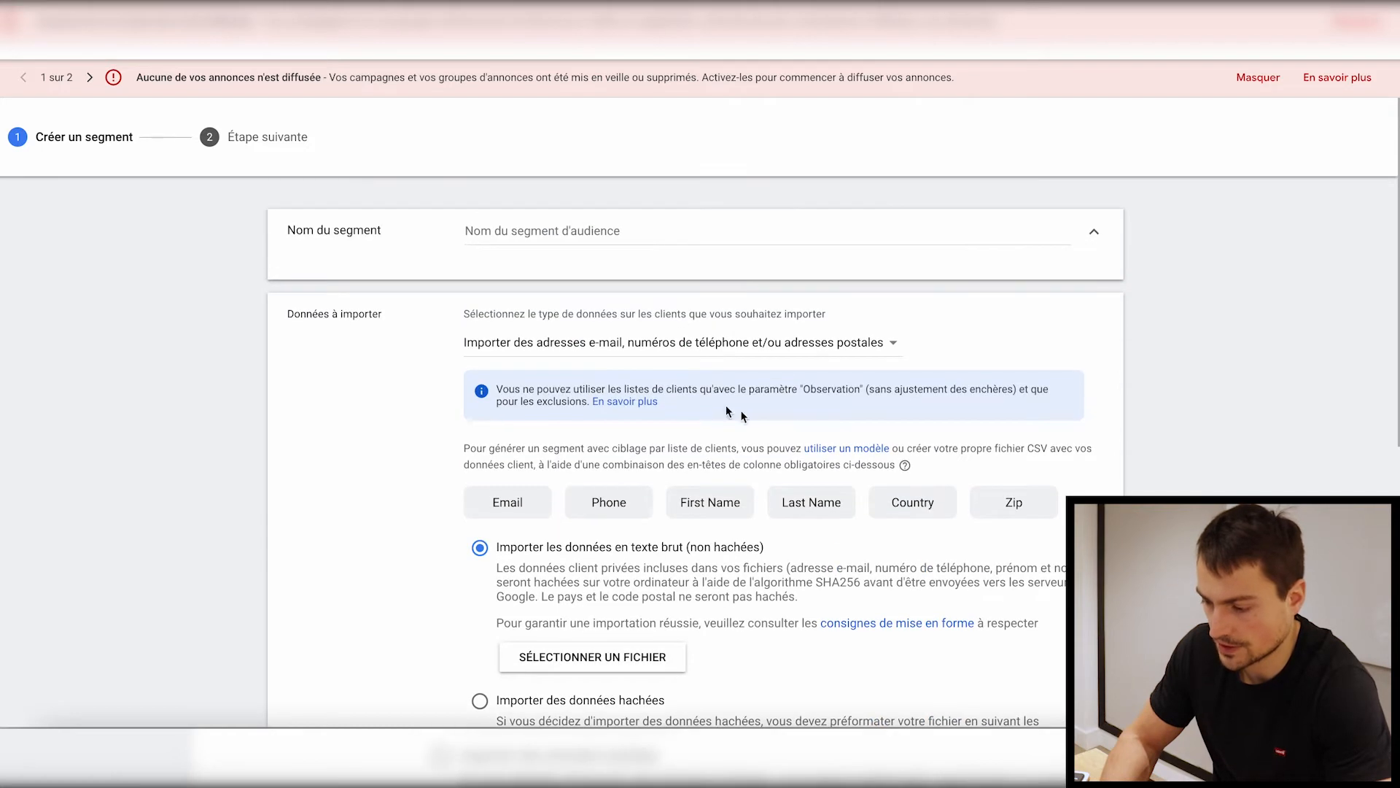
left_click(836, 457)
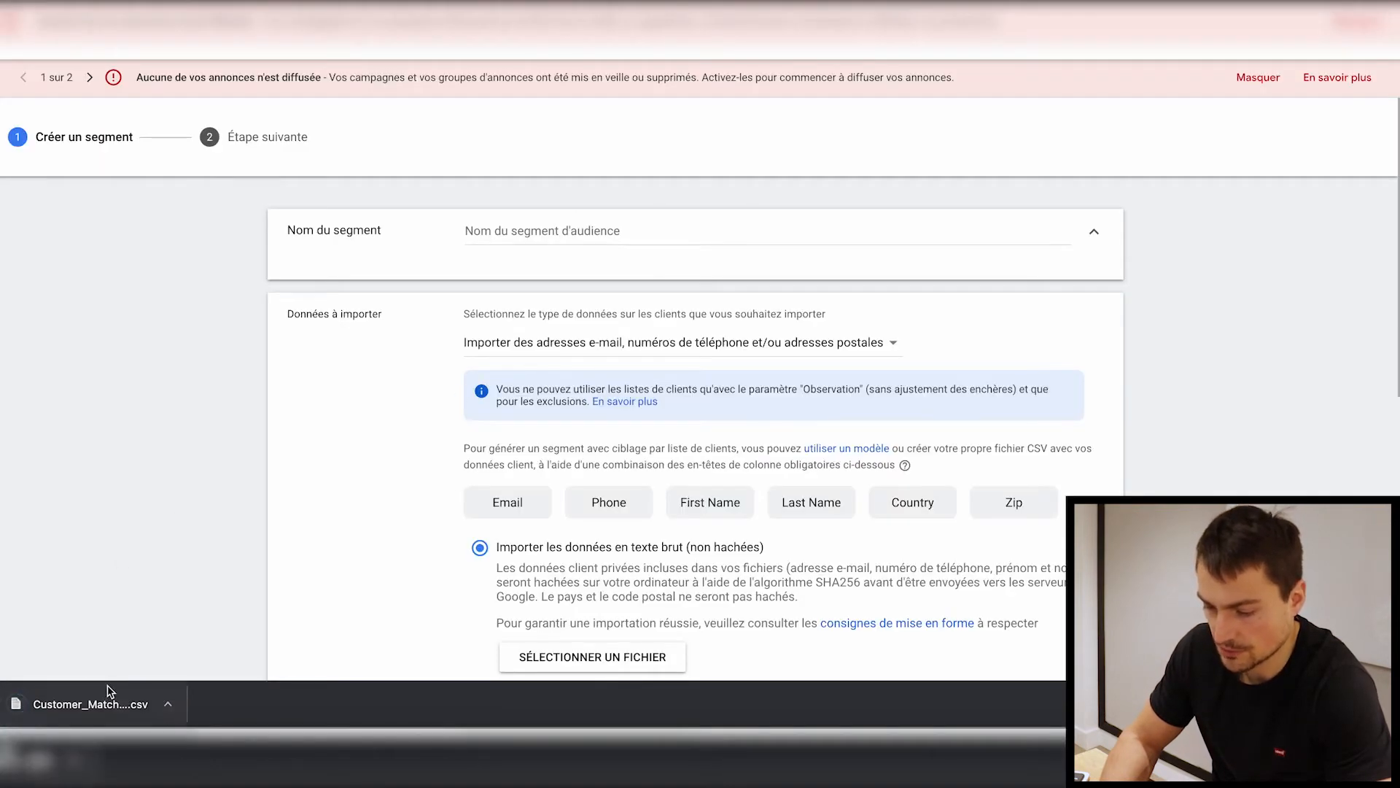
left_click(70, 705)
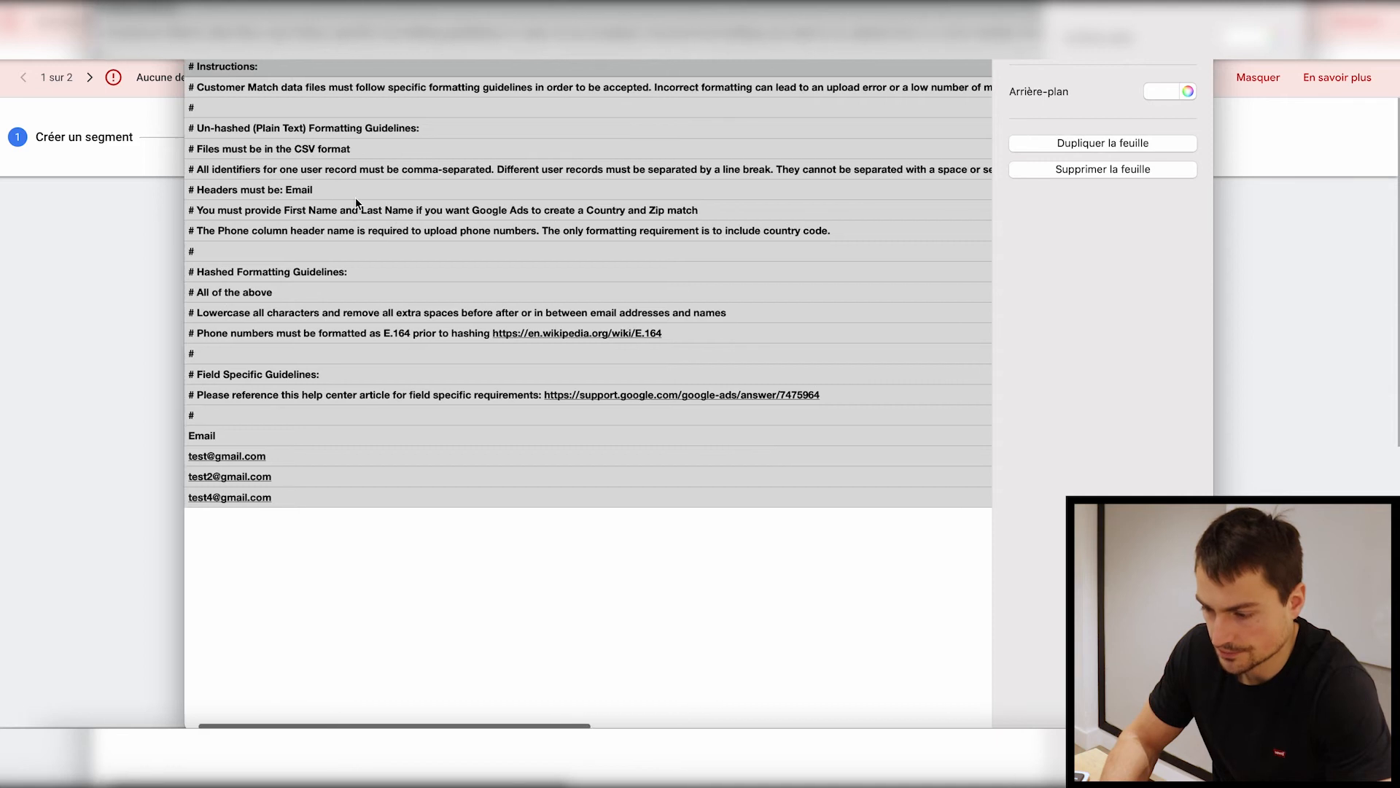
Copy the sample customer table in rows 19 to 22 of the template, from the First Name column to the last Phone column
scroll(356, 204, "right", 5)
scroll(355, 203, "right", 5)
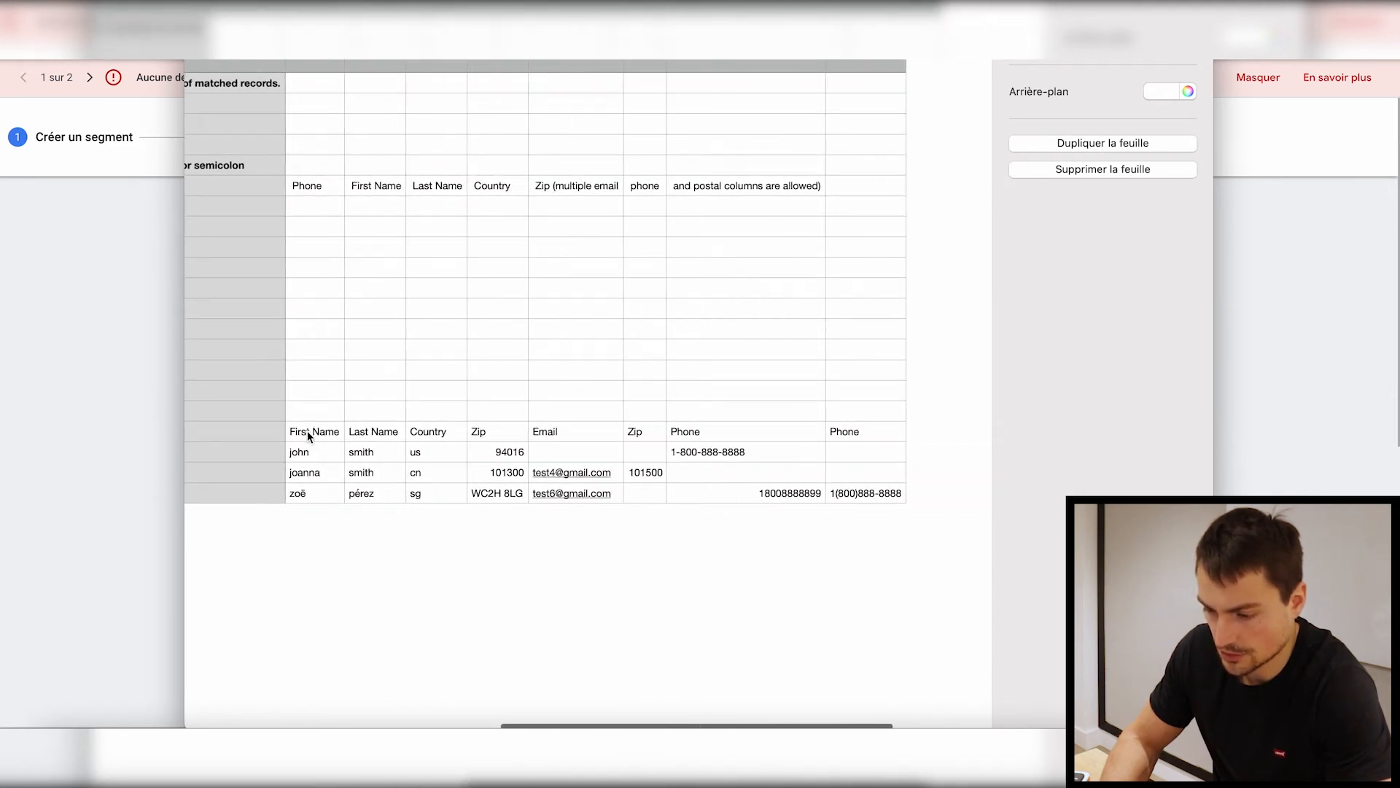
left_click_drag(307, 430, 846, 493)
key("ctrl+c")
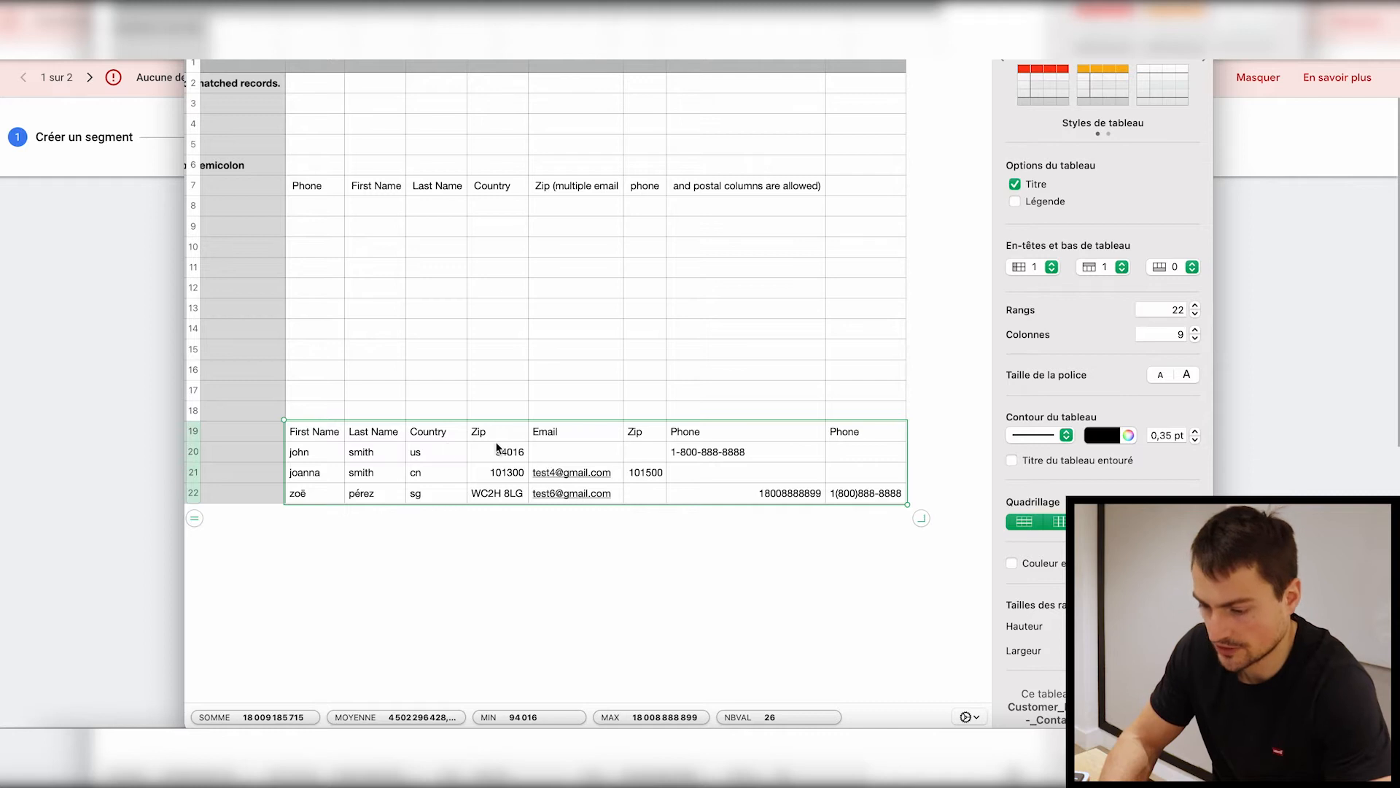
Switch to the blank Google Sheets spreadsheet, paste the copied customer table at A1, and check the first customer's name cells
key("super+Tab")
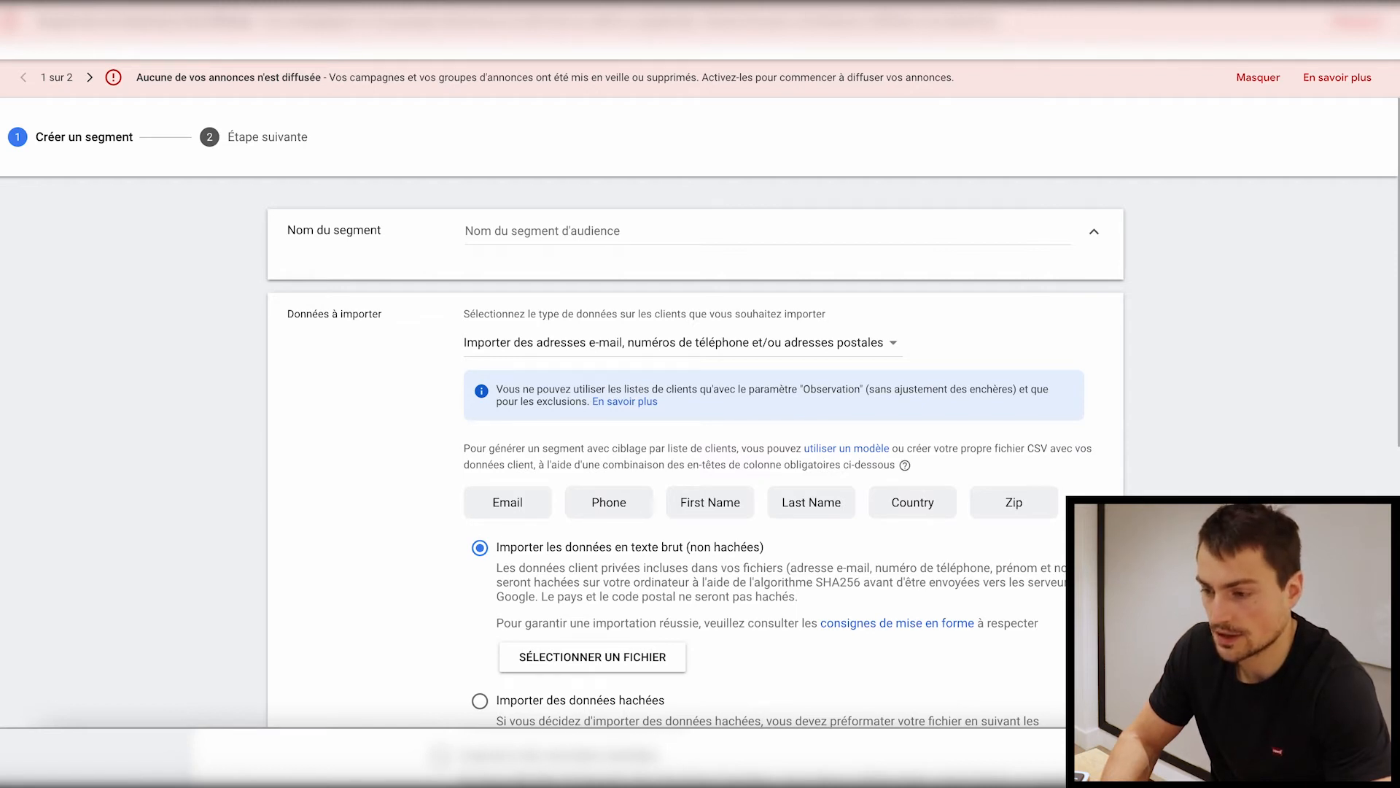
key("ctrl+Tab")
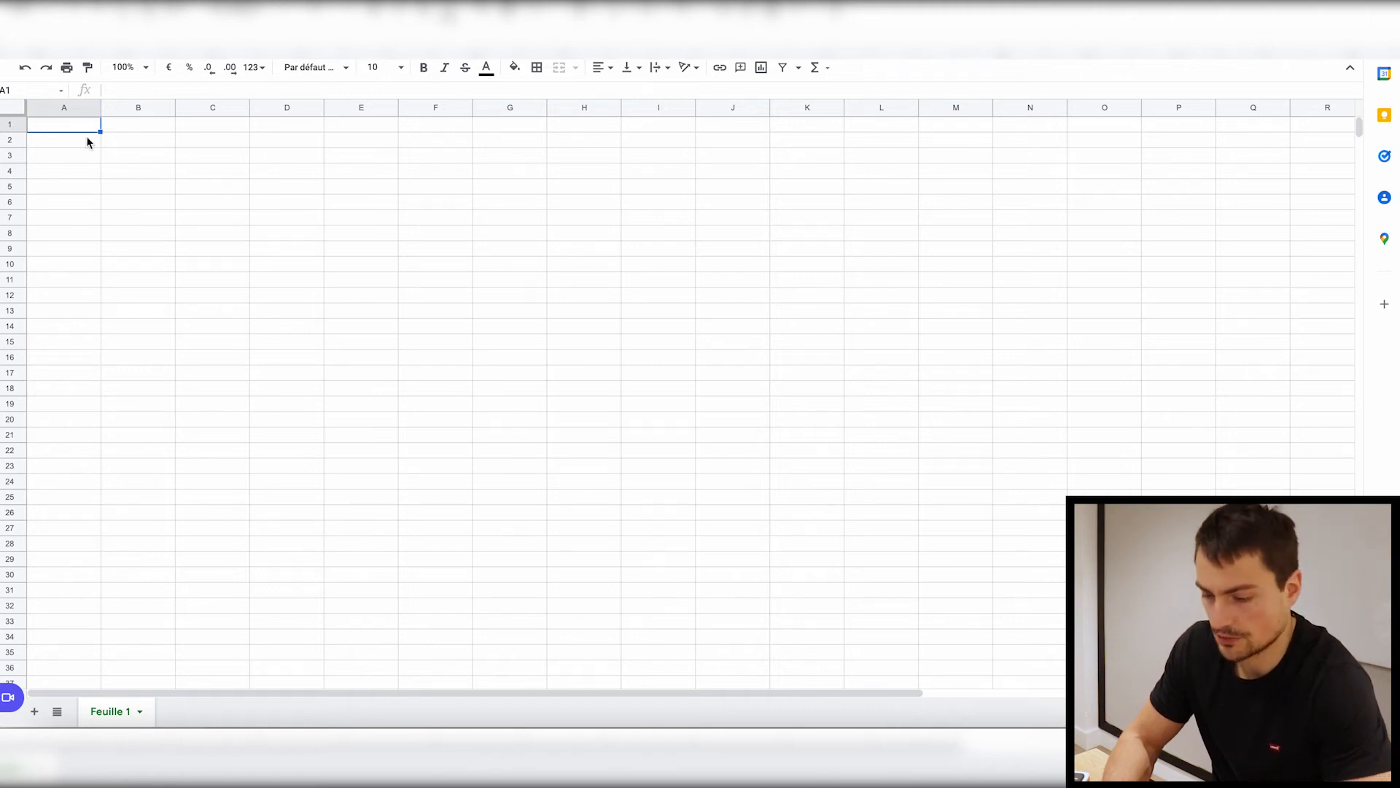
key("ctrl+v")
left_click(270, 249)
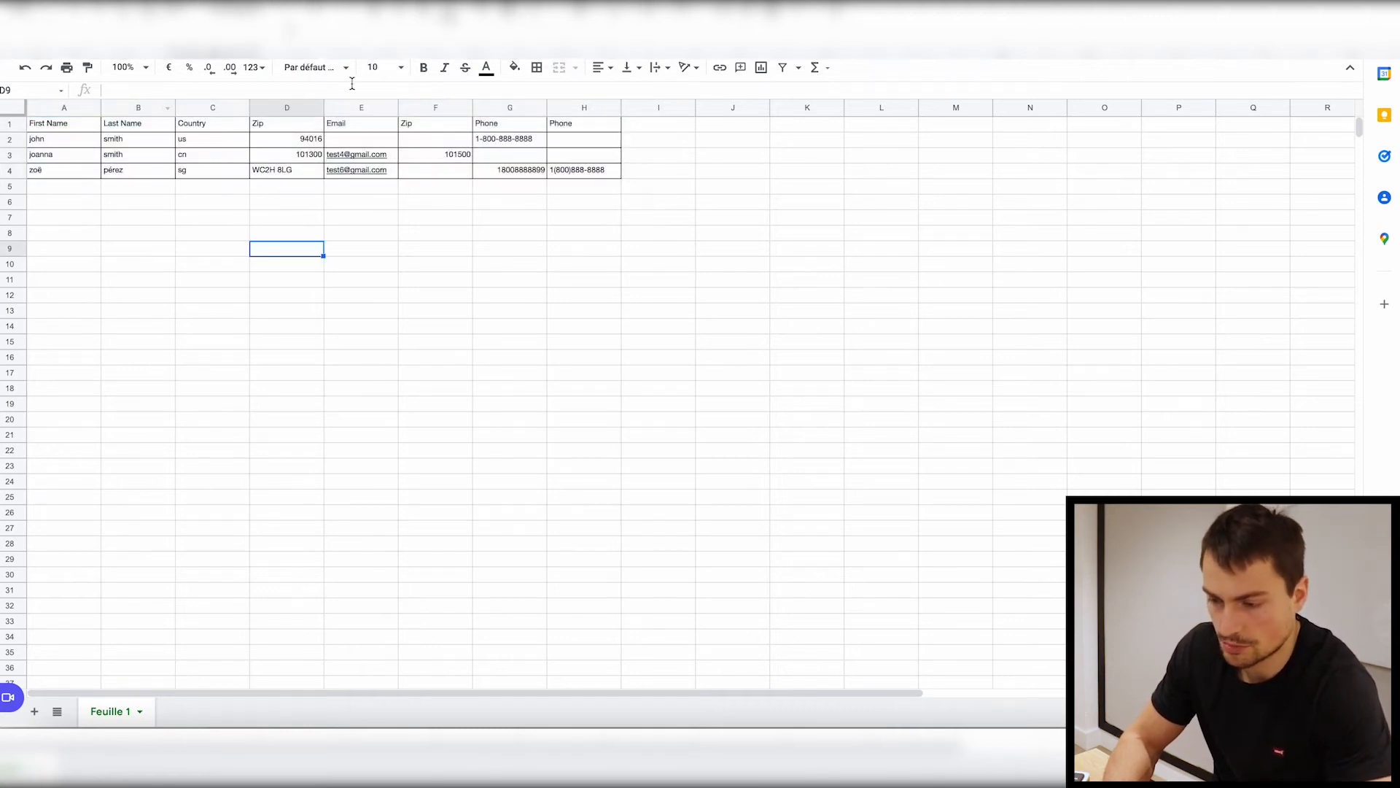
left_click(61, 145)
left_click(117, 141)
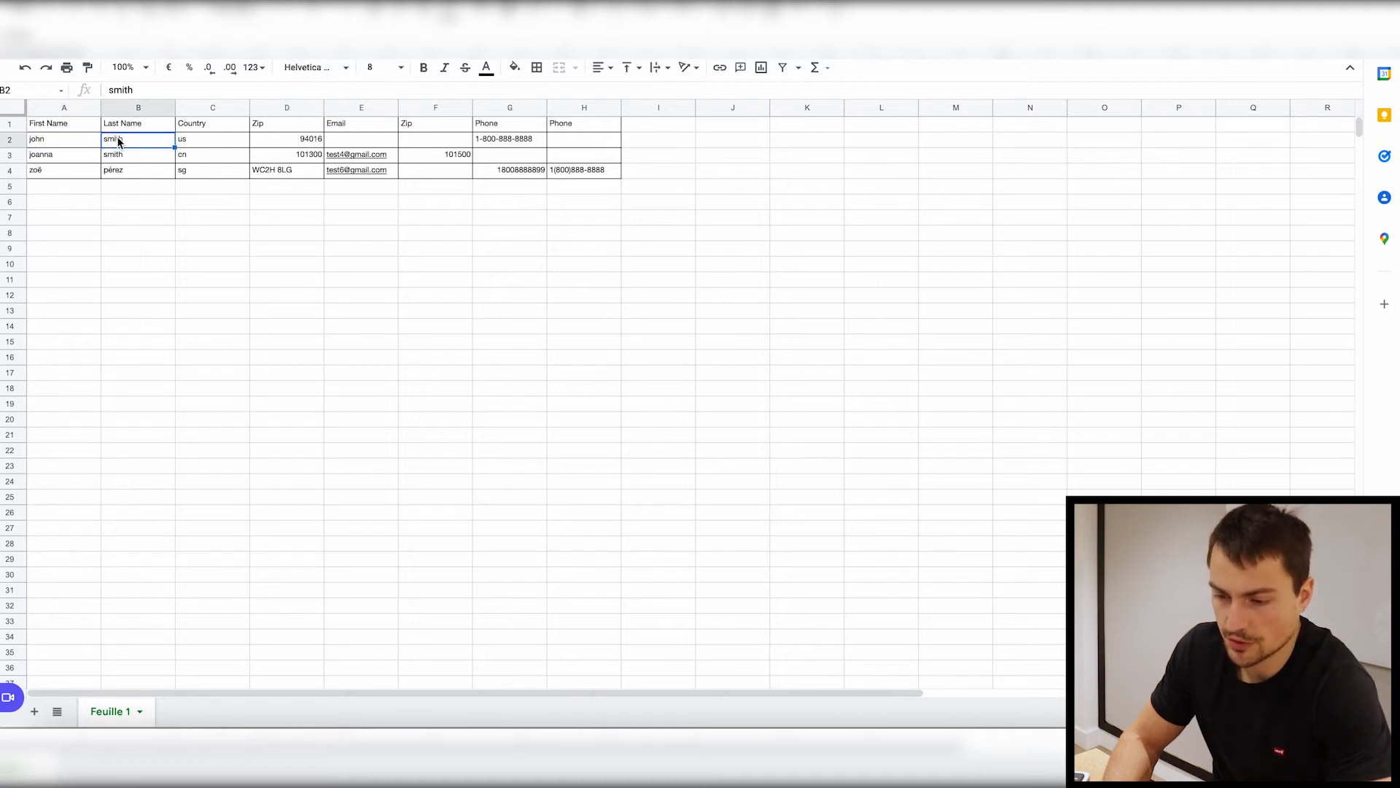
Examine the first customer's name and country cells and the First Name, Last Name and Country headers
left_click(188, 141)
left_click(51, 145)
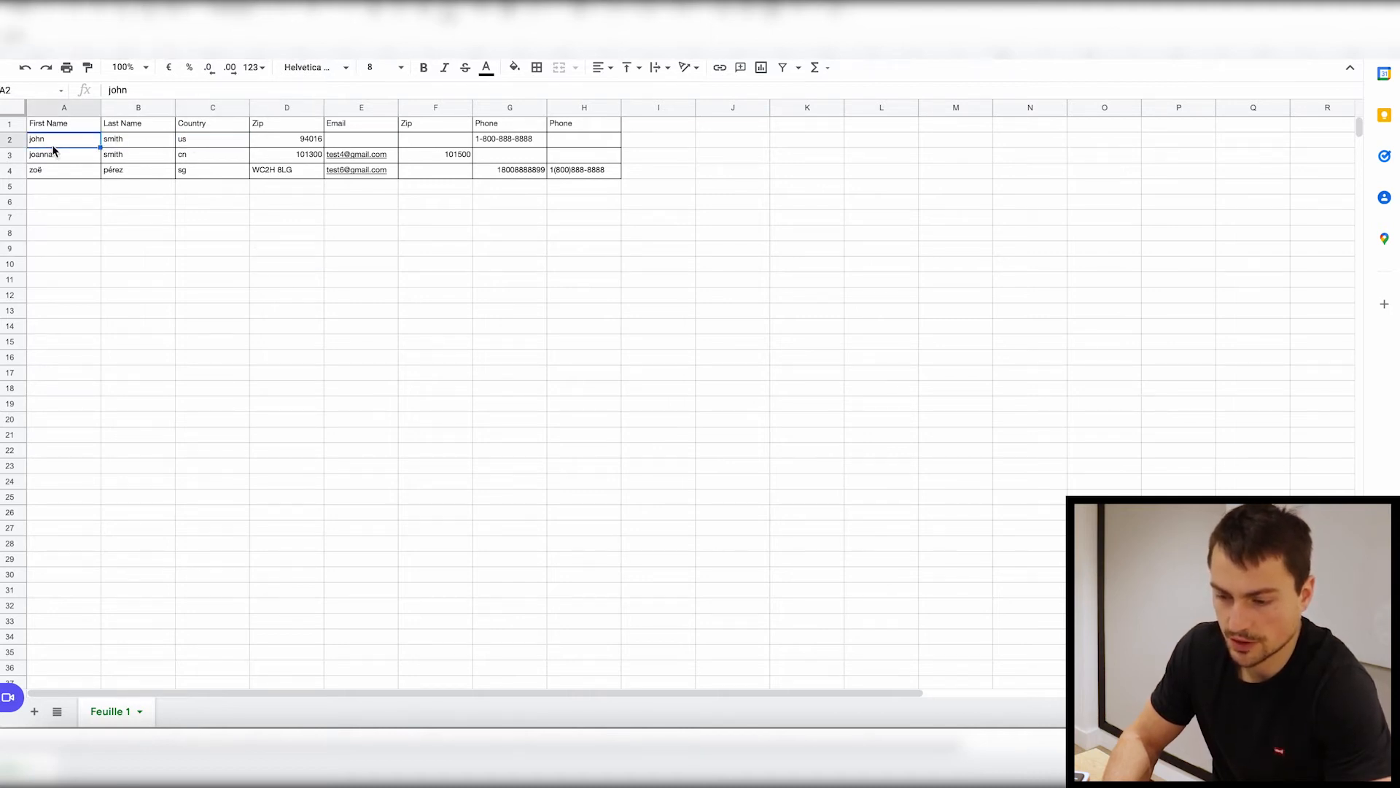
left_click(111, 129)
left_click(186, 129)
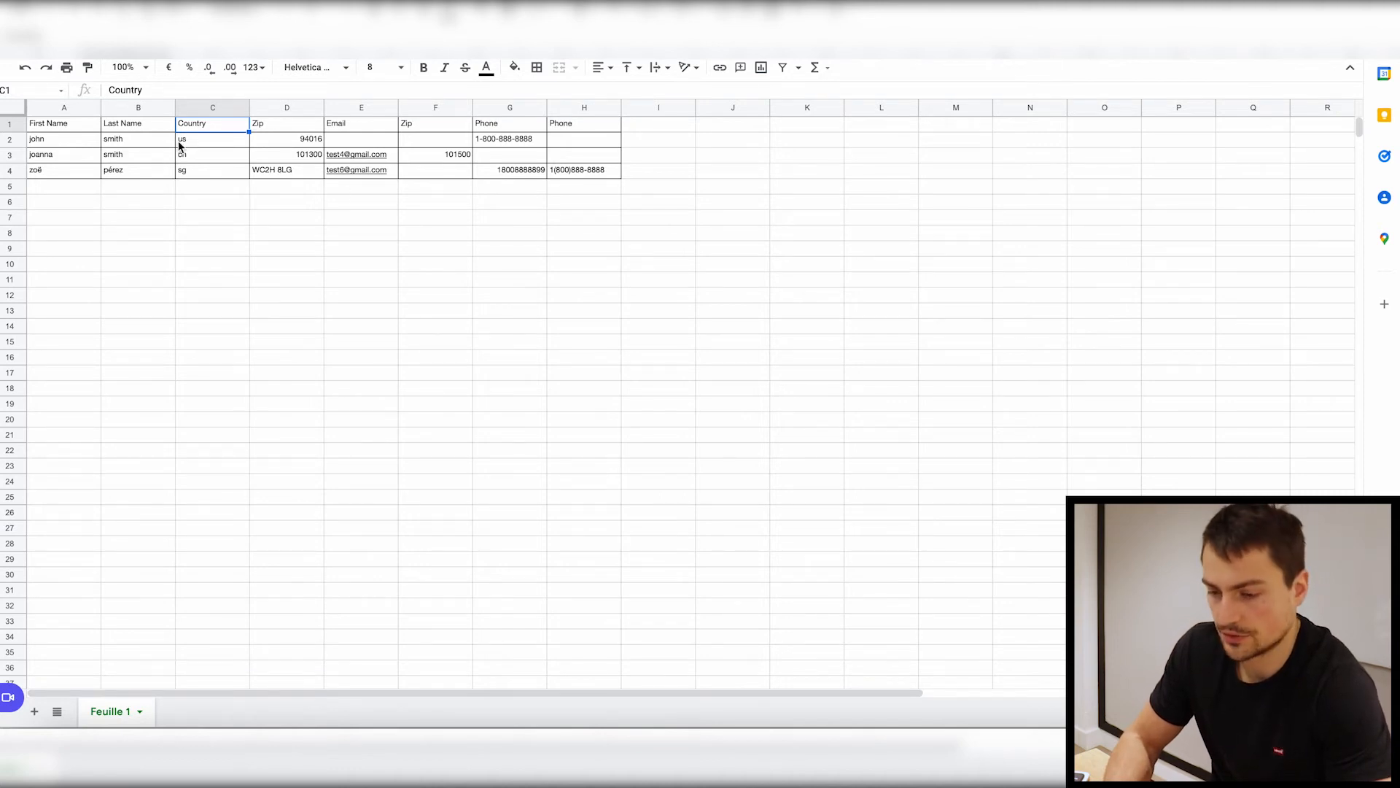
left_click(92, 129)
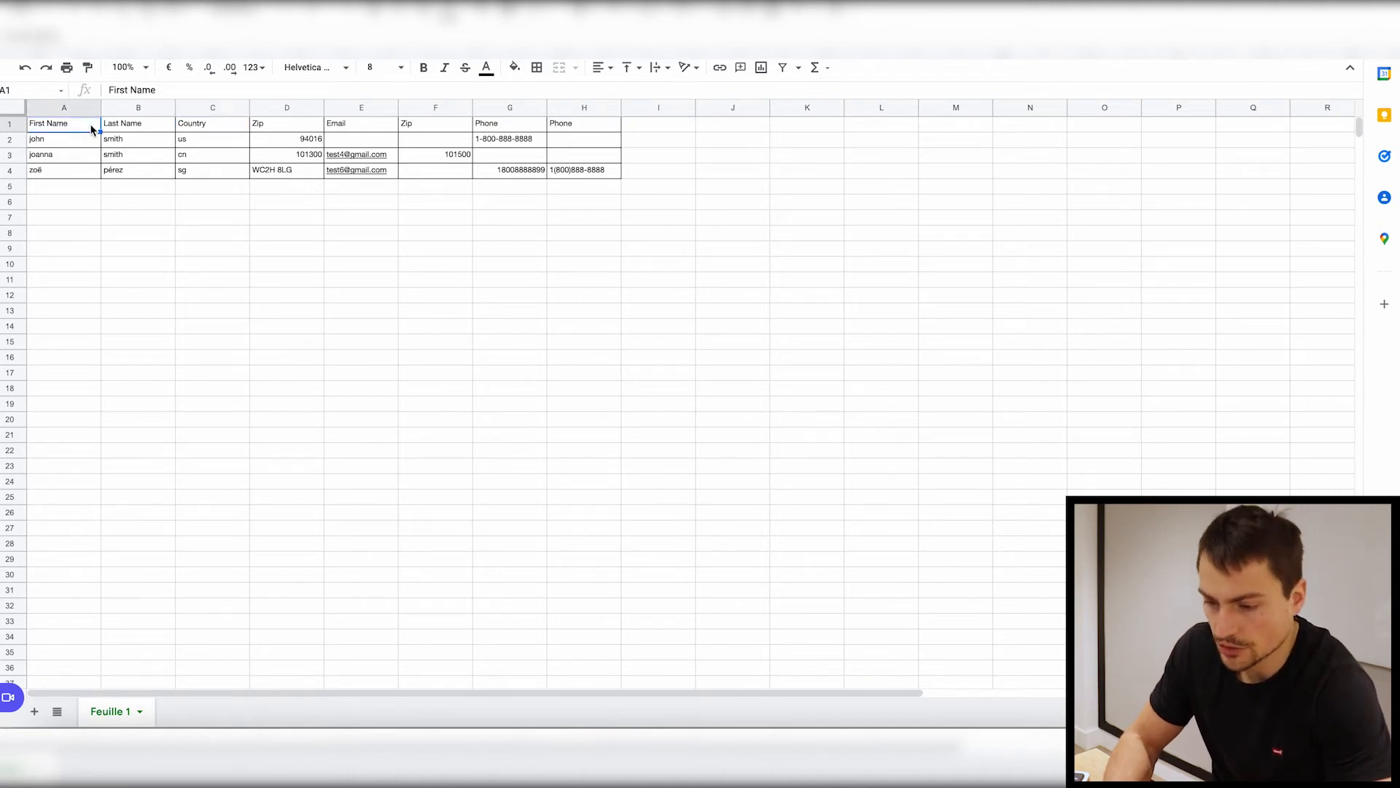
left_click(133, 128)
left_click(187, 129)
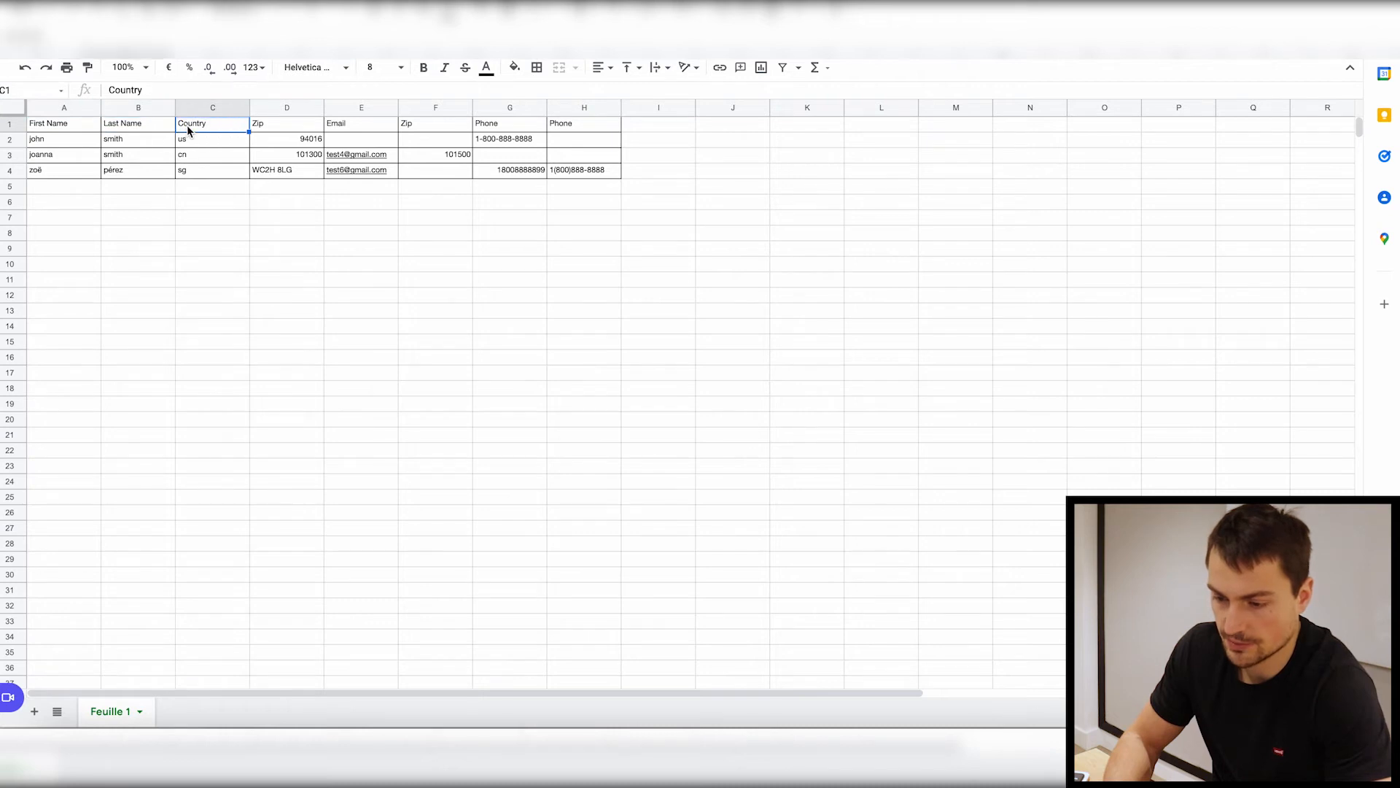
Delete the first Zip column, located between the Country and Email columns
left_click(276, 106)
right_click(277, 105)
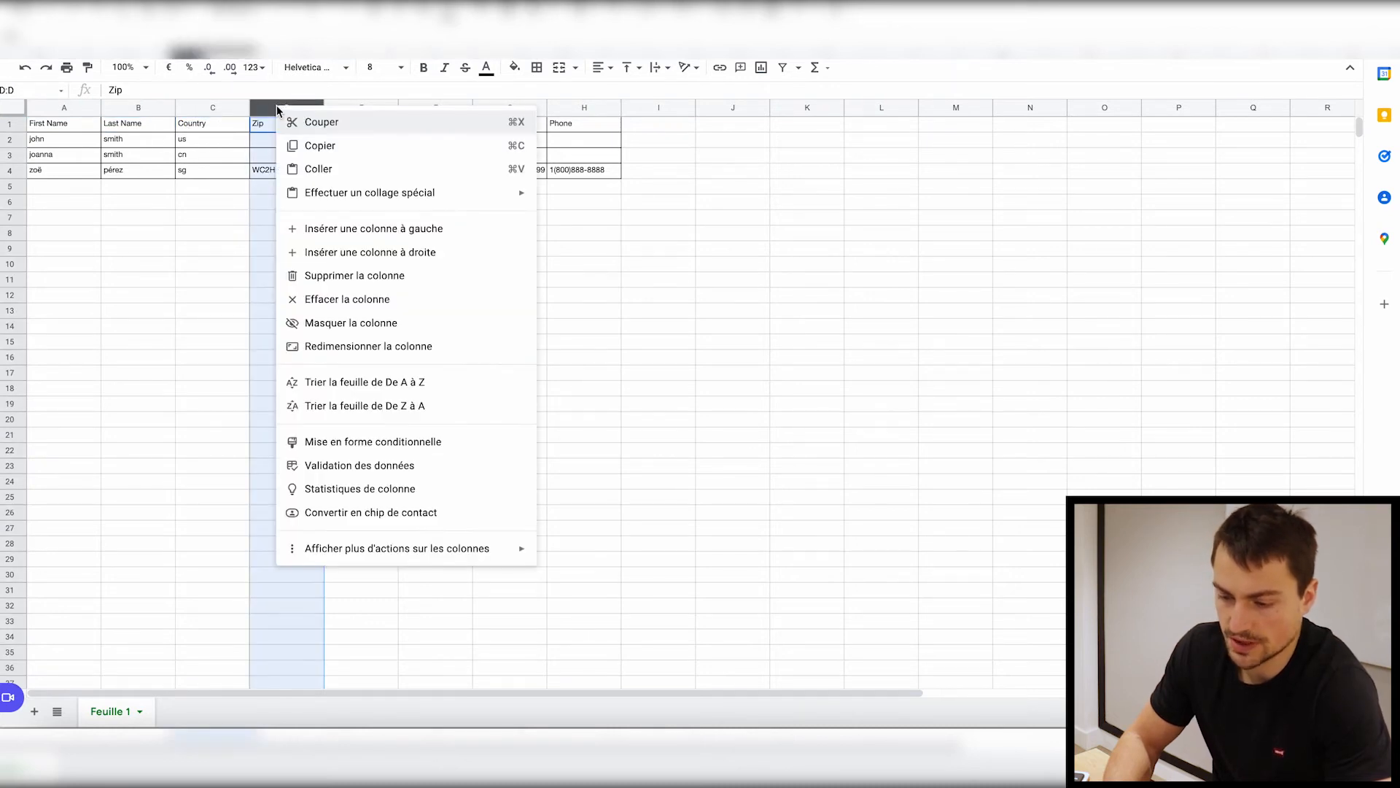
left_click(321, 275)
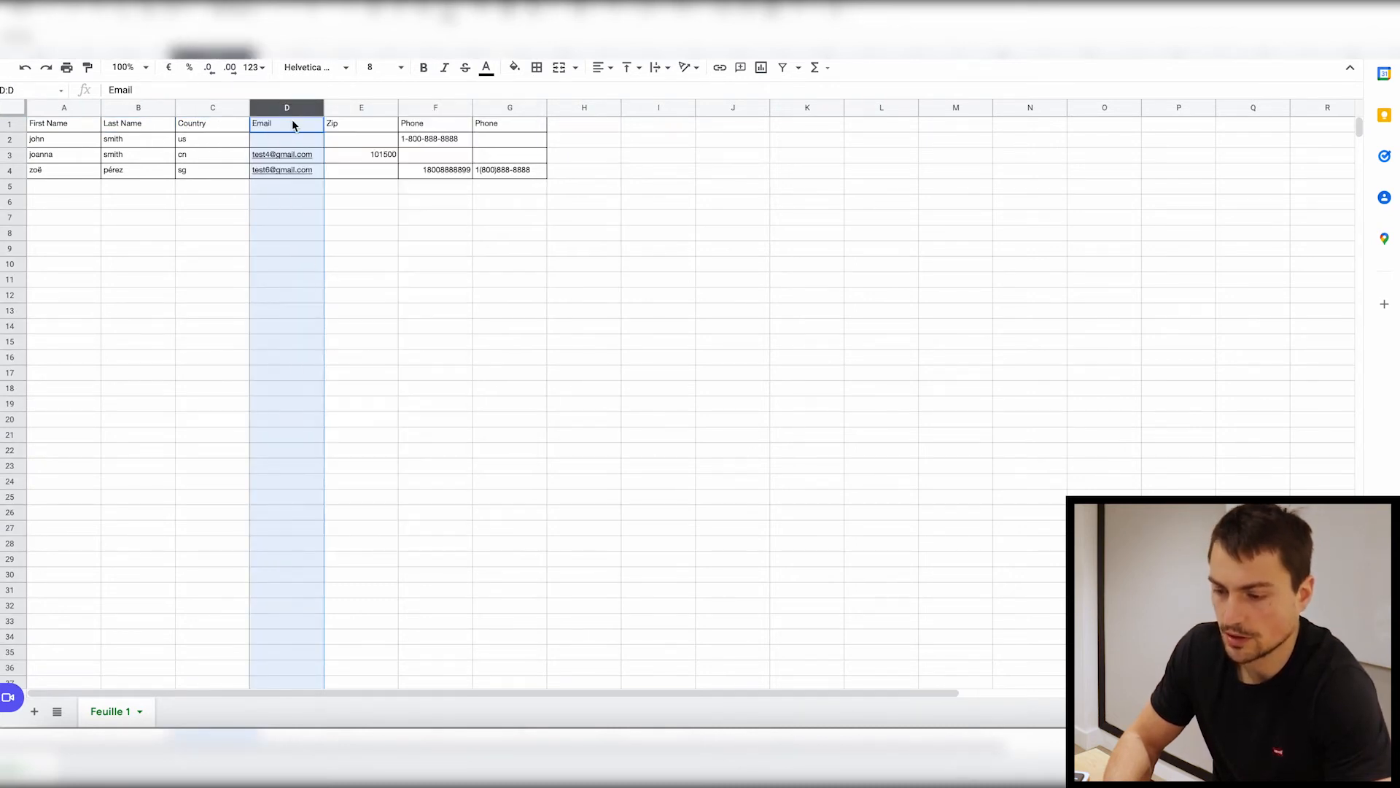
Delete the remaining Zip column and the second Phone column from the customer table
left_click(361, 111)
right_click(361, 111)
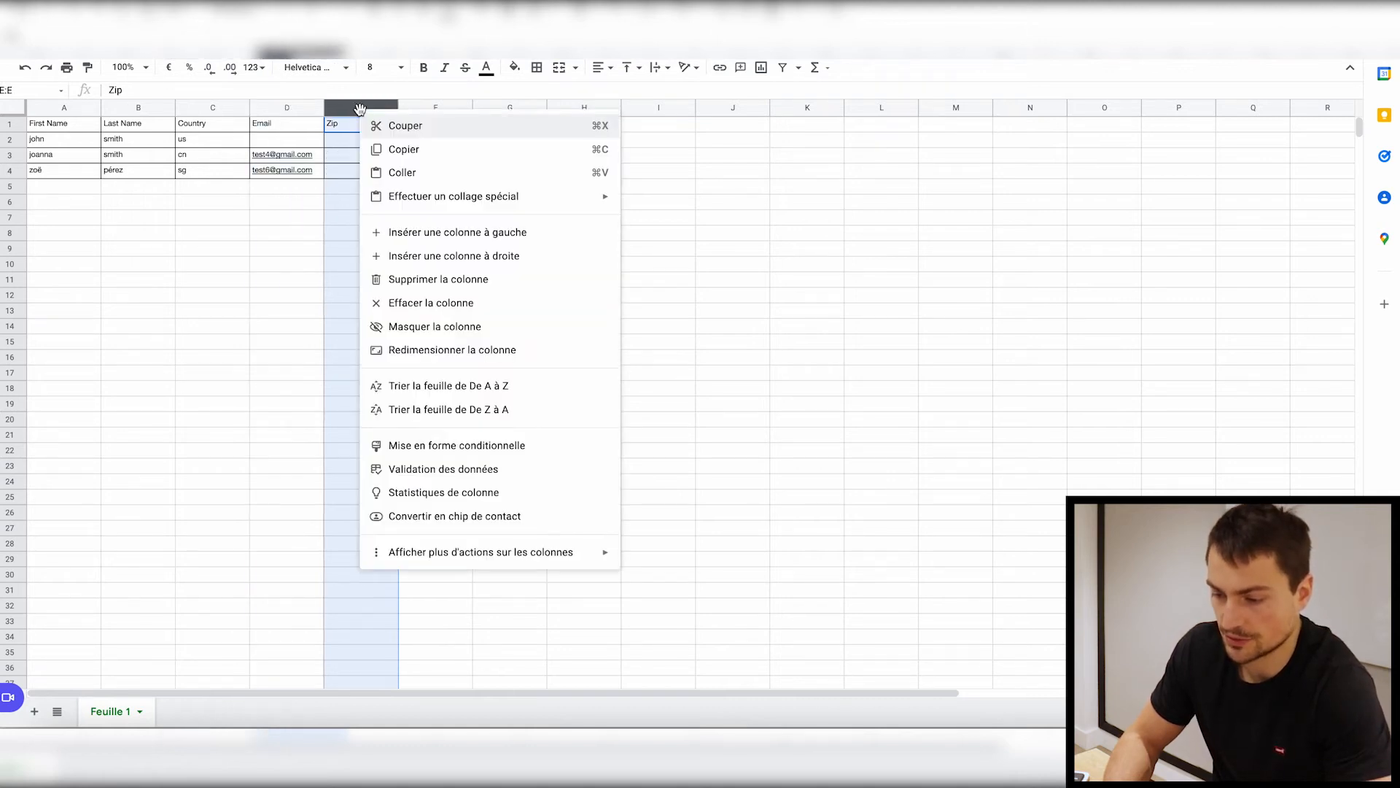
left_click(420, 281)
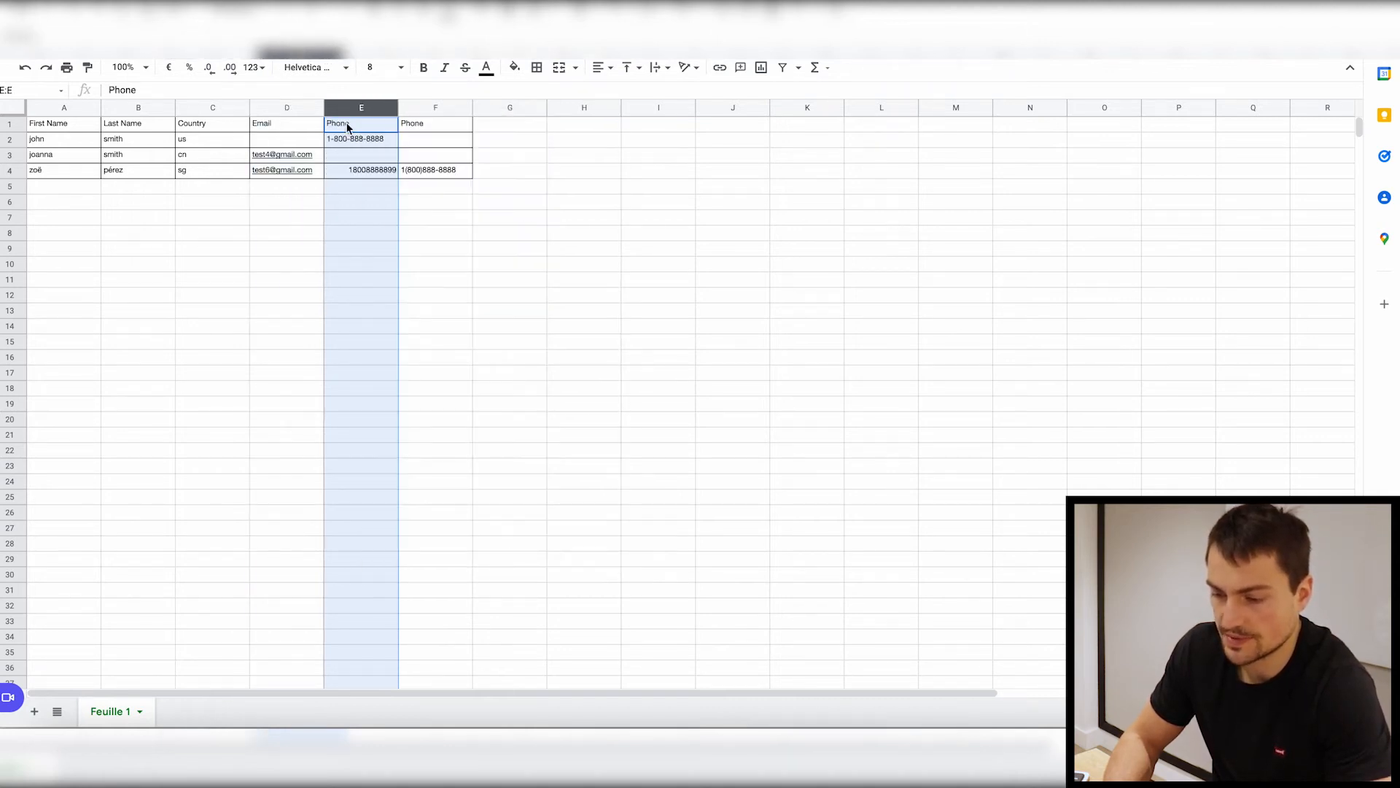
left_click(431, 107)
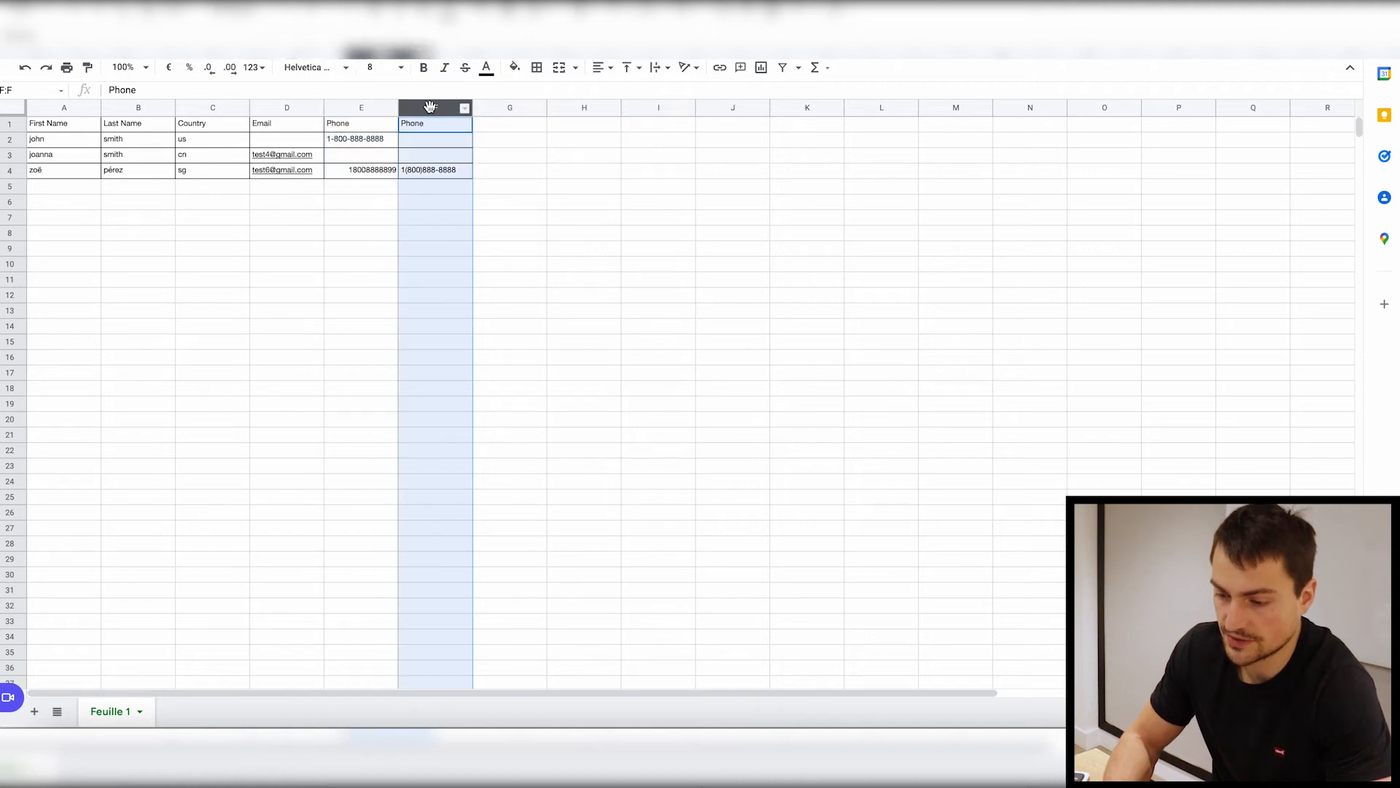
right_click(430, 107)
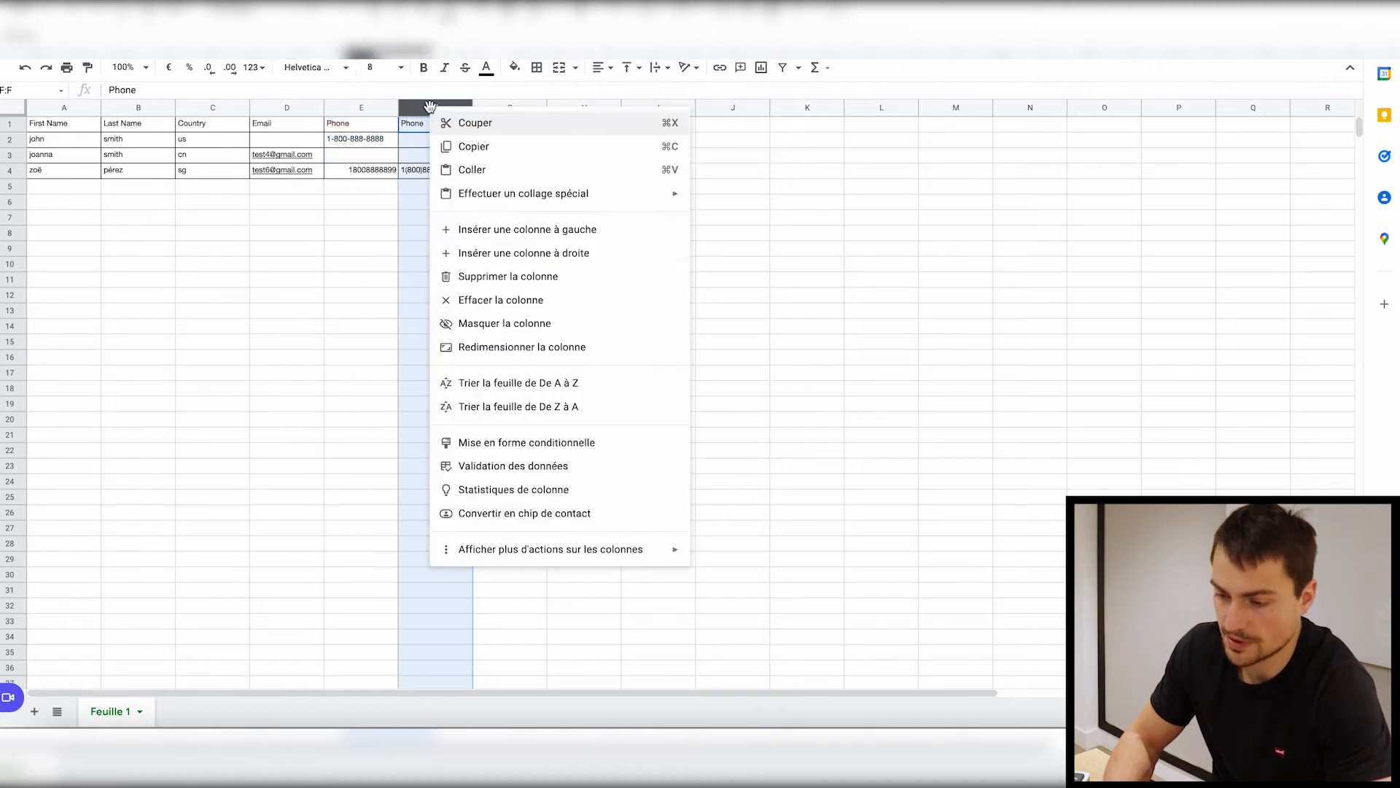
left_click(475, 286)
left_click(138, 233)
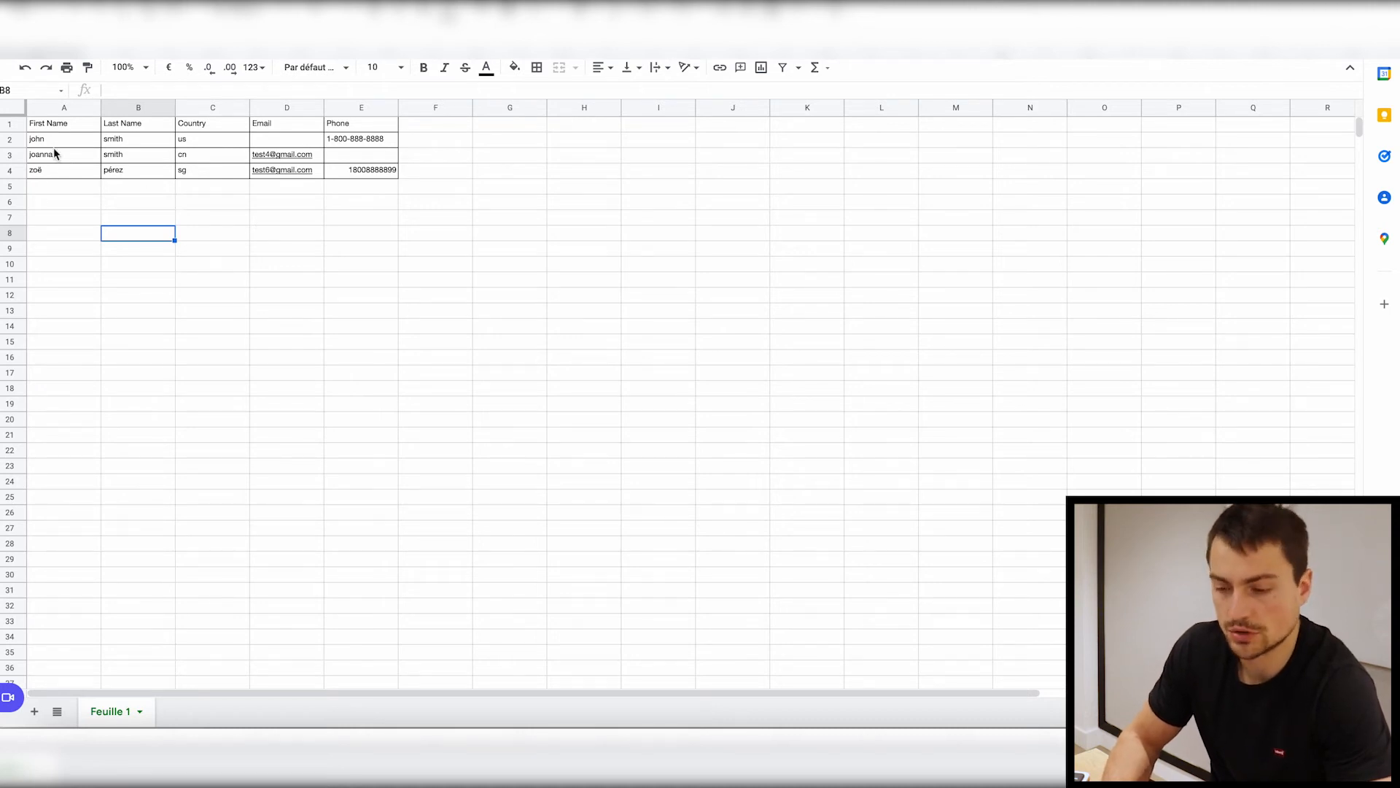
Download the customer sheet as a comma-separated values (.csv) file
left_click_drag(41, 187, 379, 674)
left_click(470, 448)
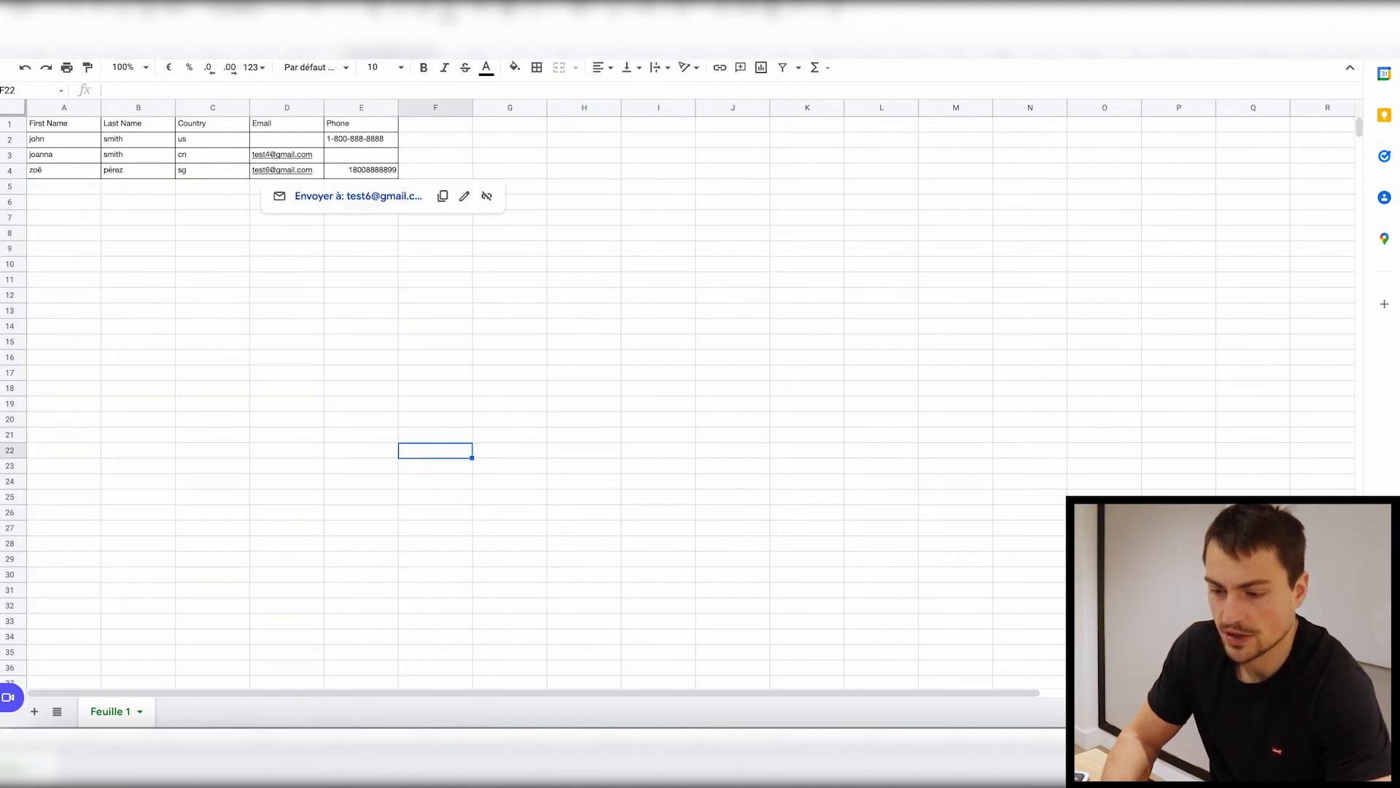
left_click(57, 43)
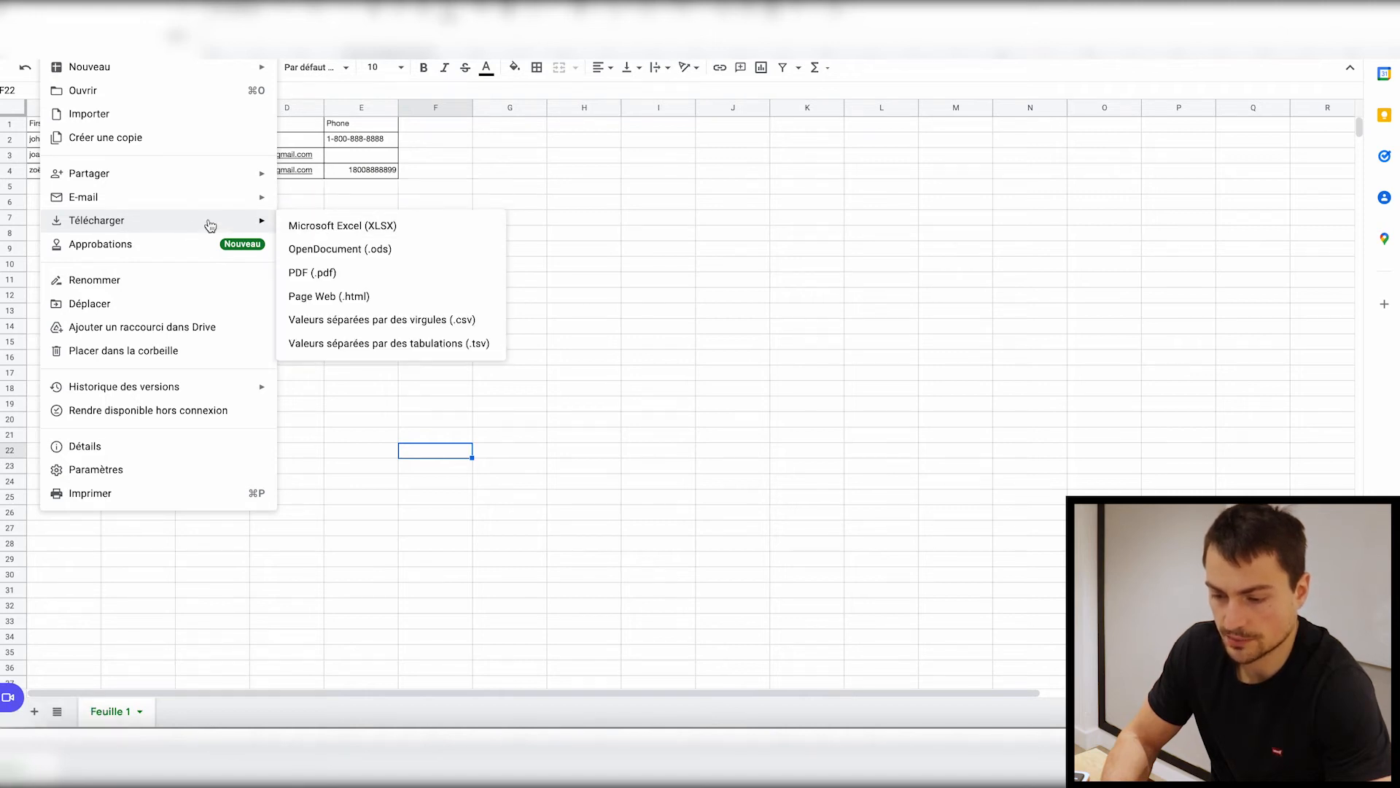
left_click(351, 326)
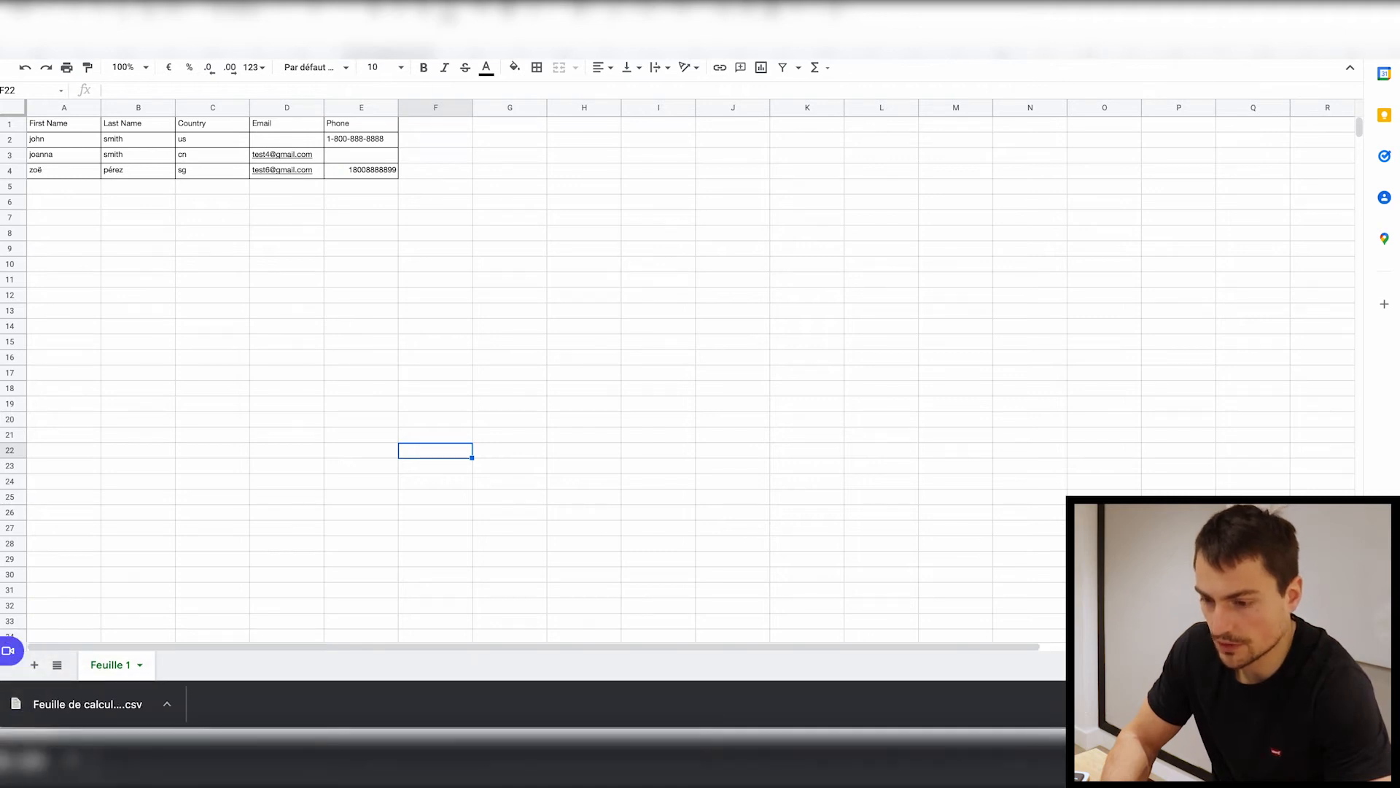
Switch back to the Google Ads segment form, select "Feuille de calcul sans titre - Feuille 1.csv" for plain-text import, and accept the customer-list policy statement
key("ctrl+shift+Tab")
scroll(468, 324, "down", 3)
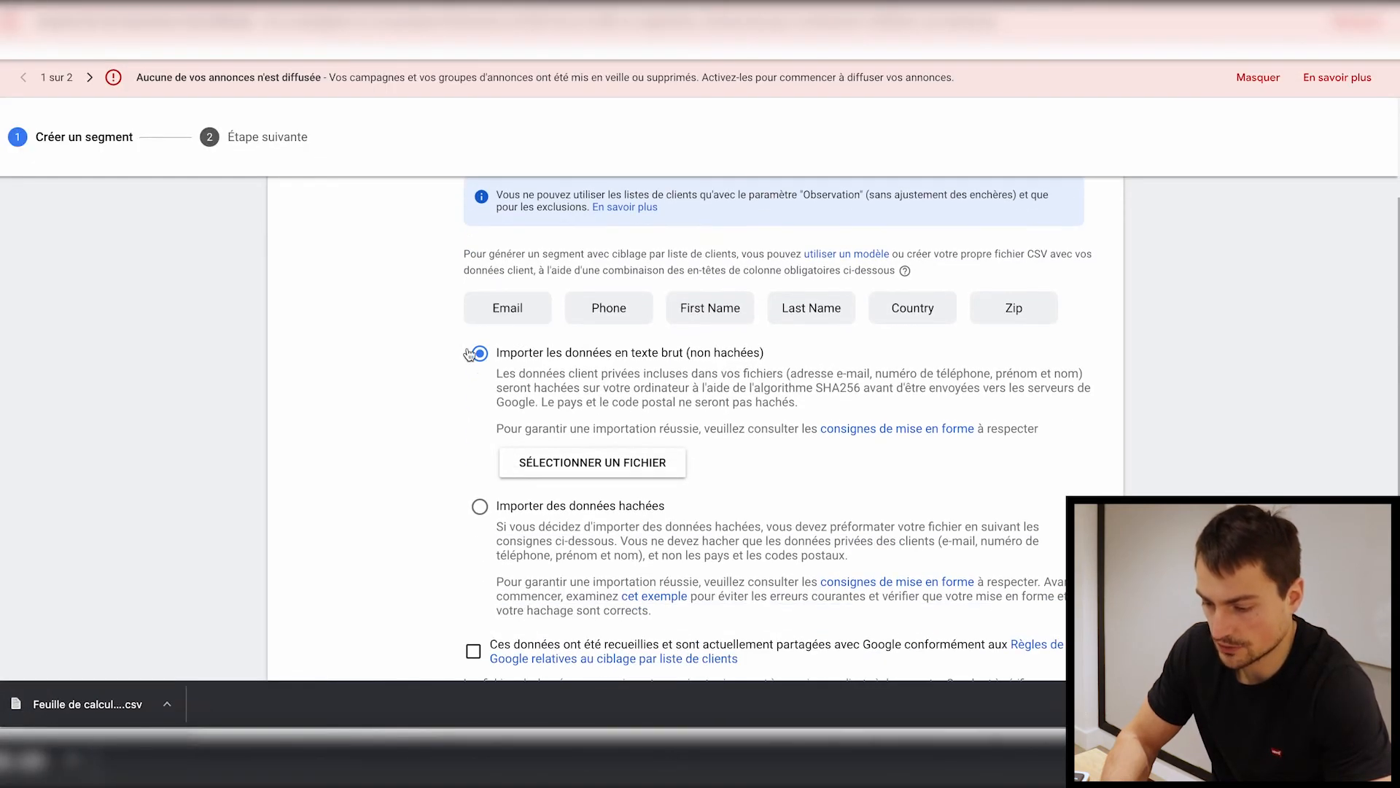
left_click(536, 467)
left_click(436, 180)
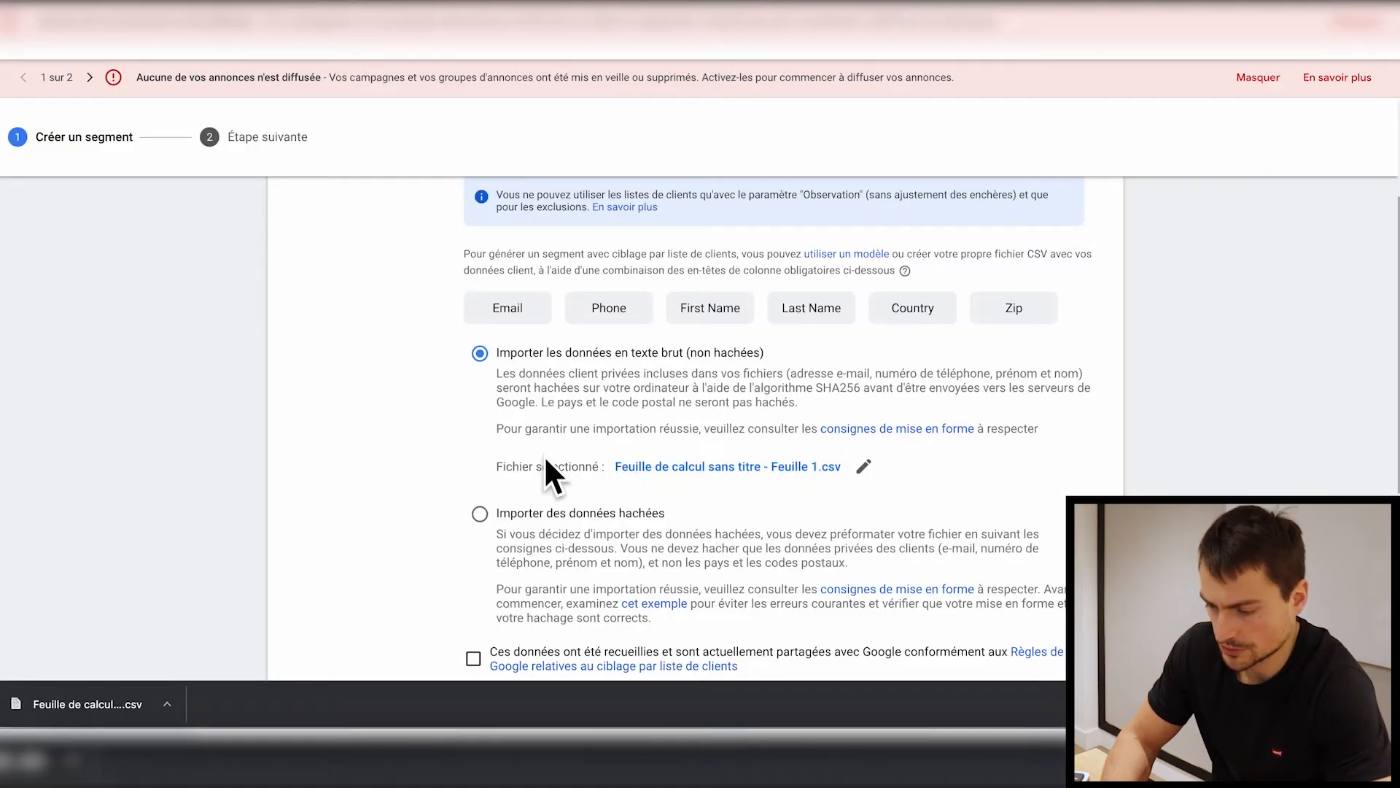
scroll(346, 454, "down", 5)
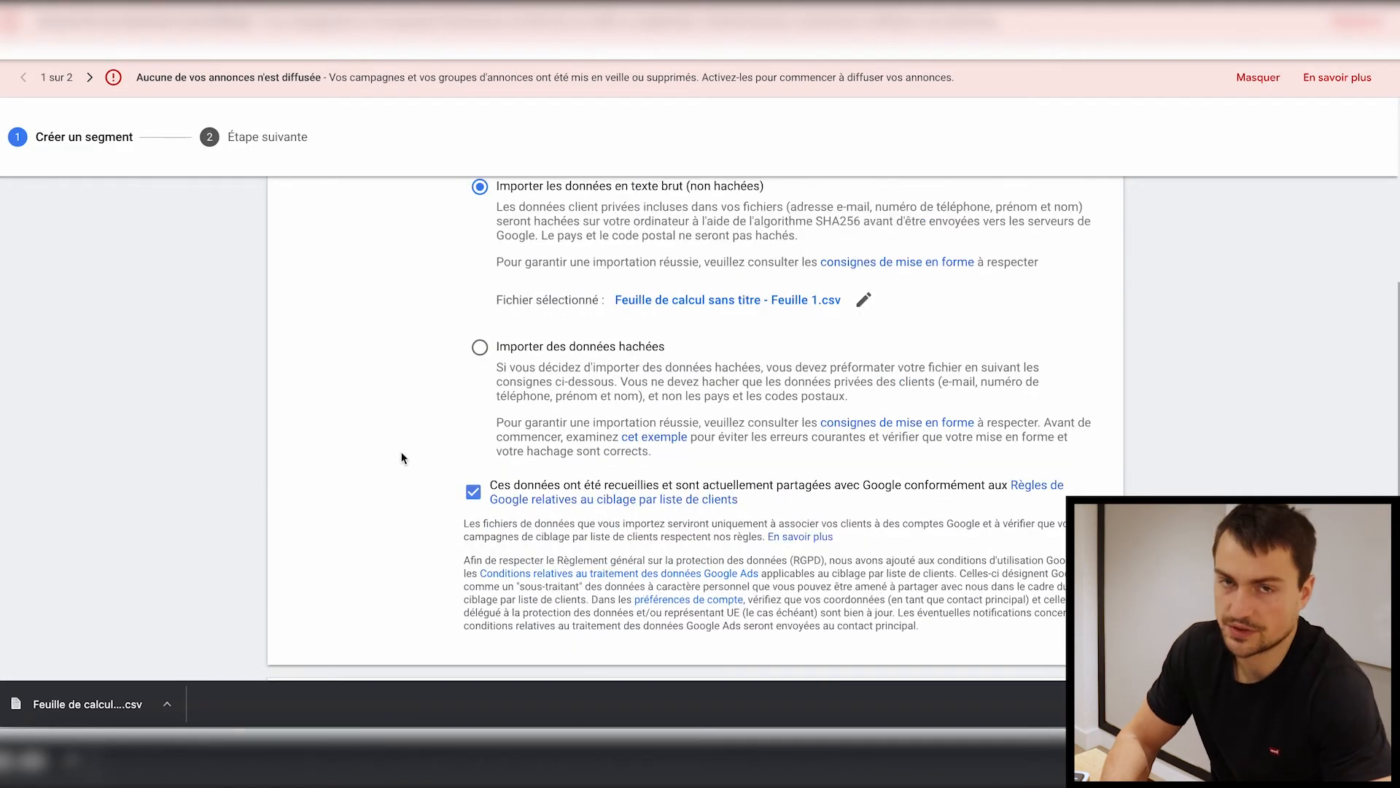
Set the segment's validity period to 540 days and expand its optional description section
scroll(440, 430, "down", 2)
scroll(440, 430, "up", 1)
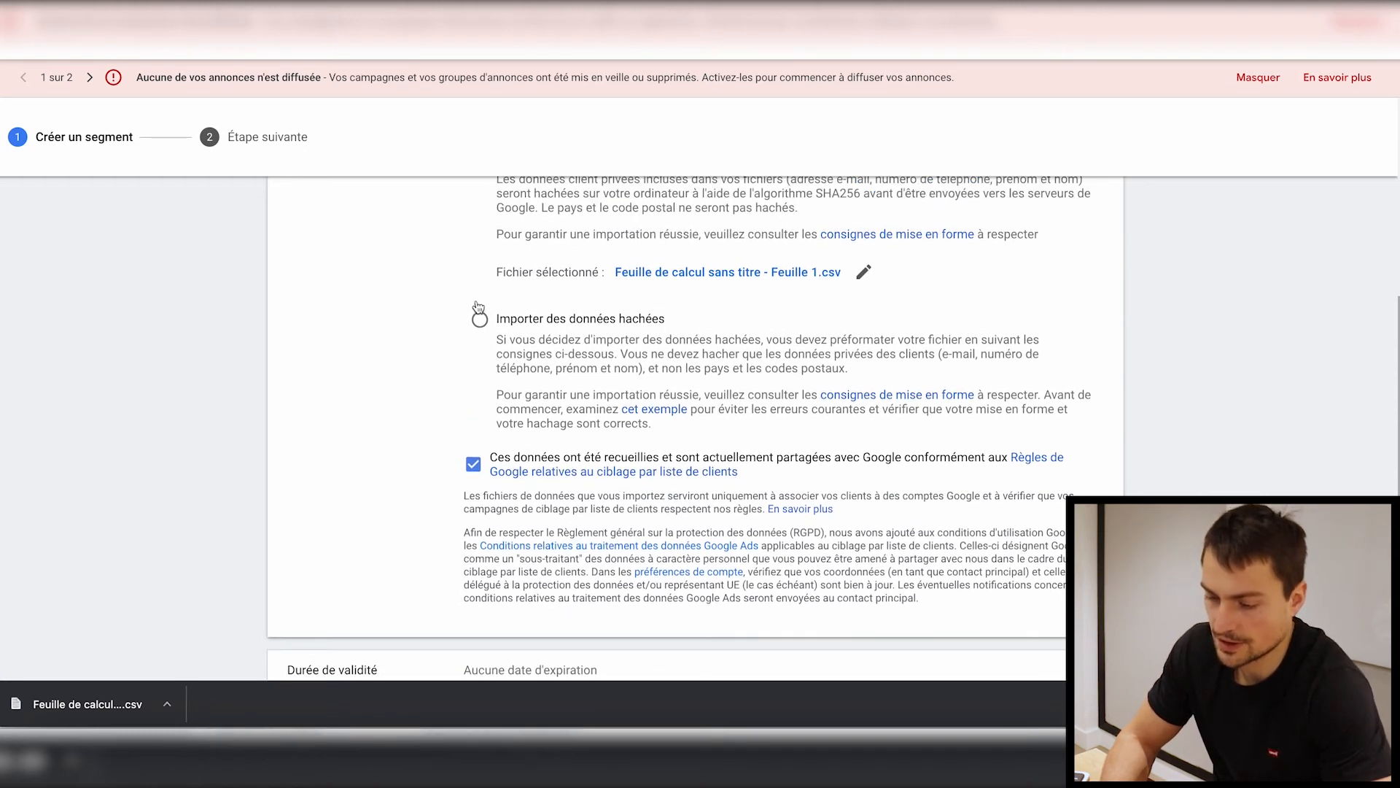
scroll(413, 361, "down", 3)
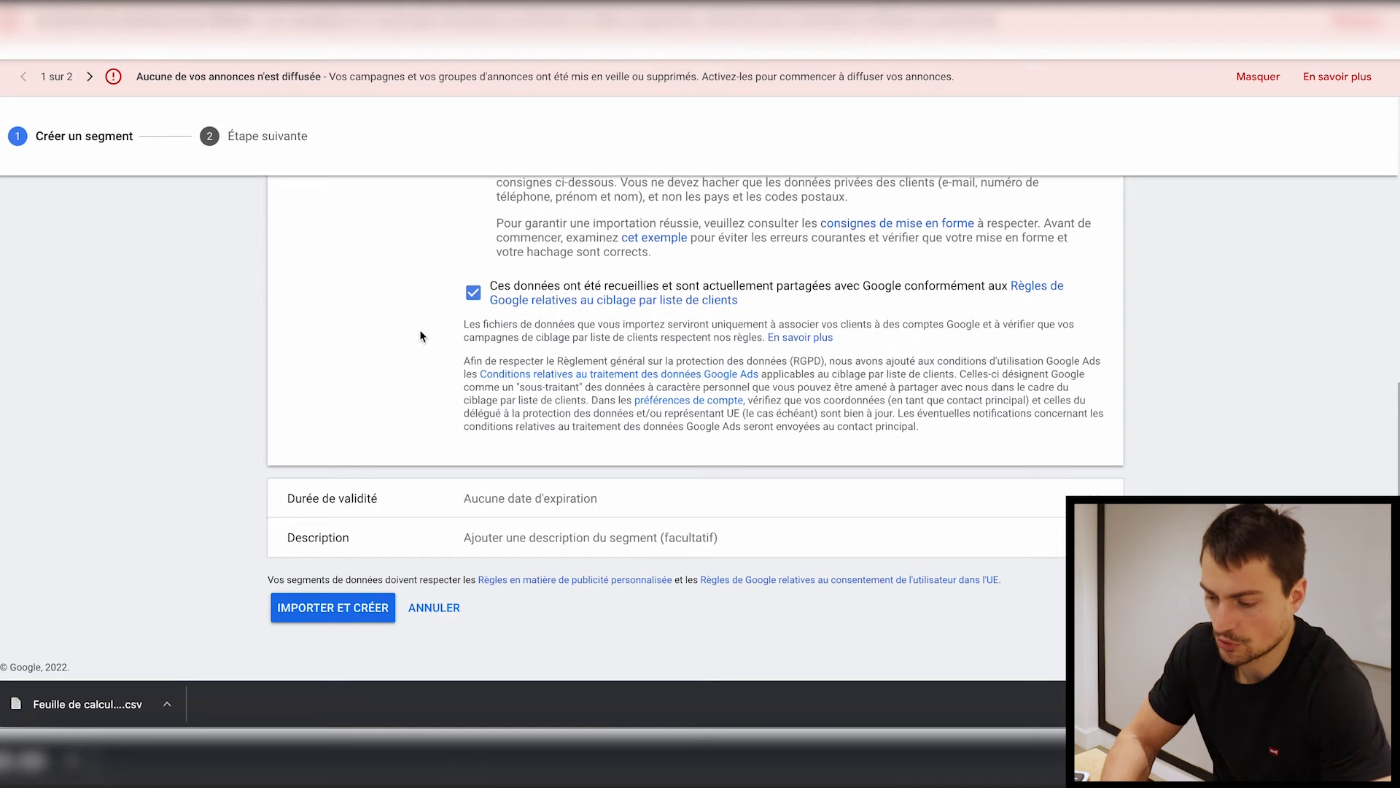
left_click(503, 499)
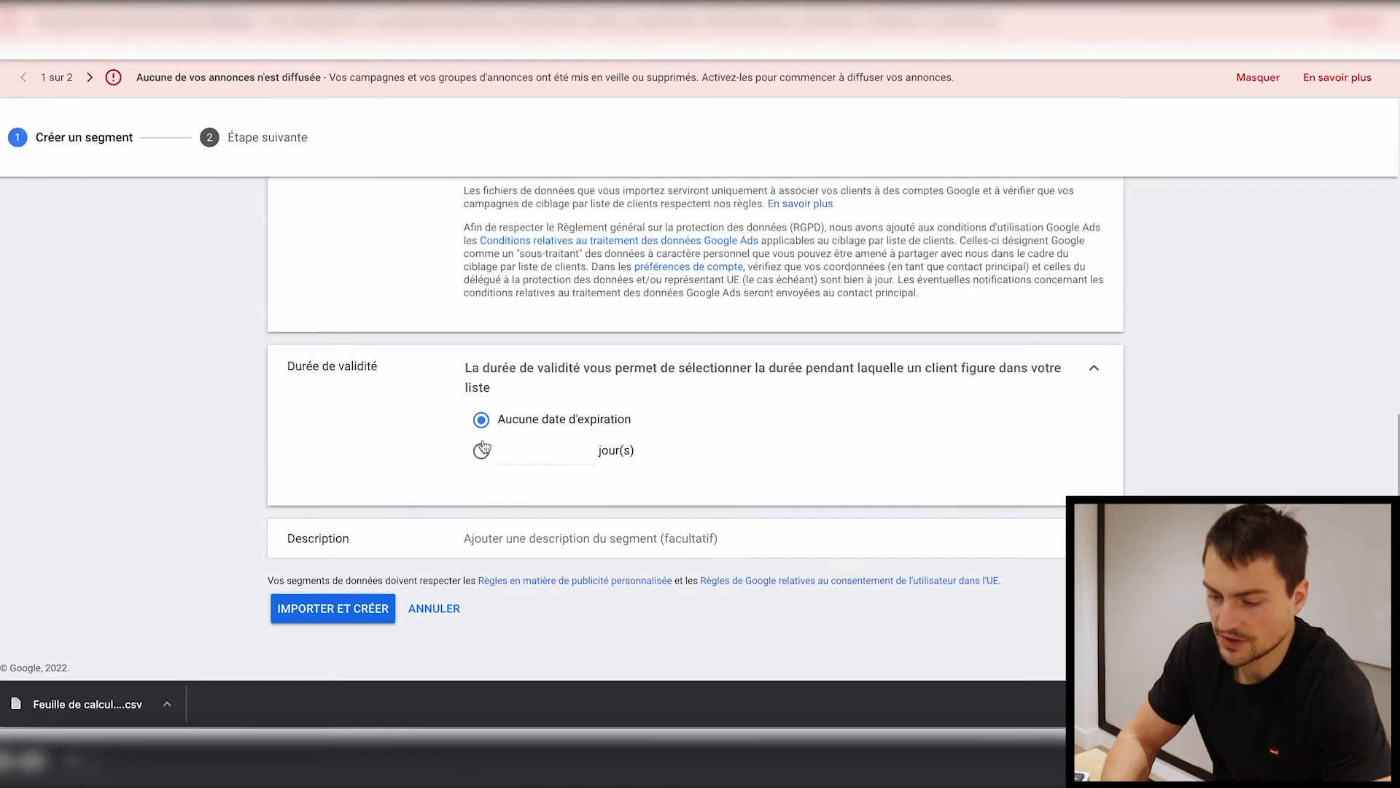
left_click(558, 453)
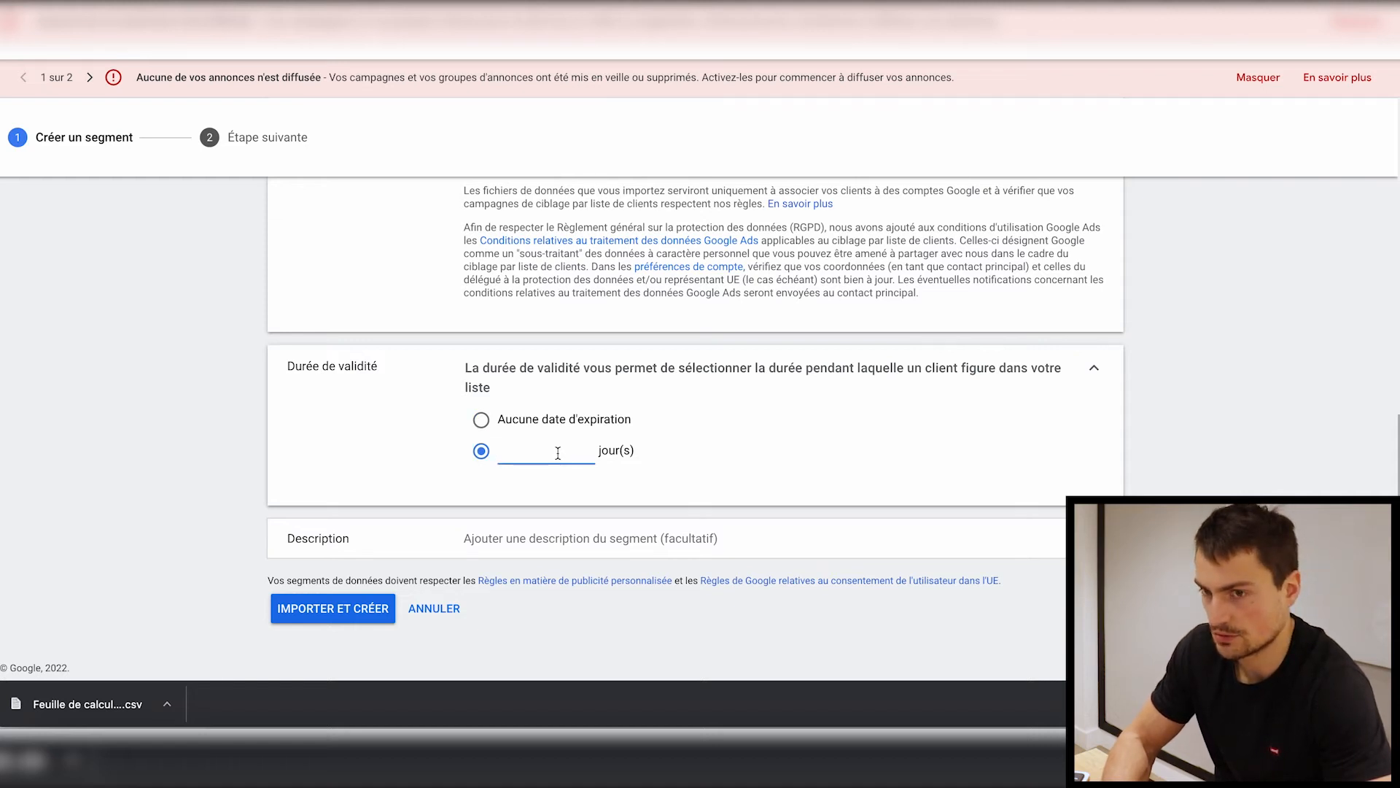
left_click(531, 451)
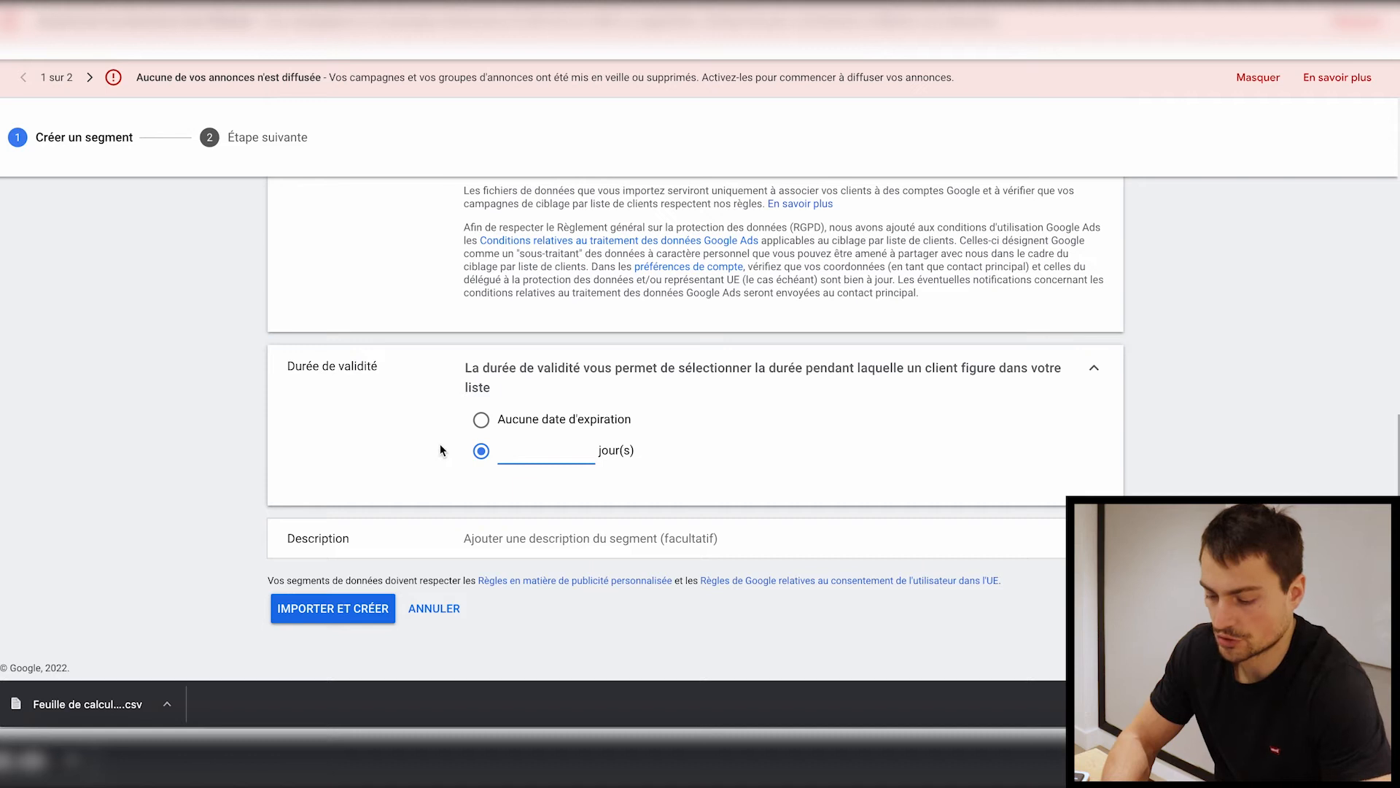
left_click(368, 437)
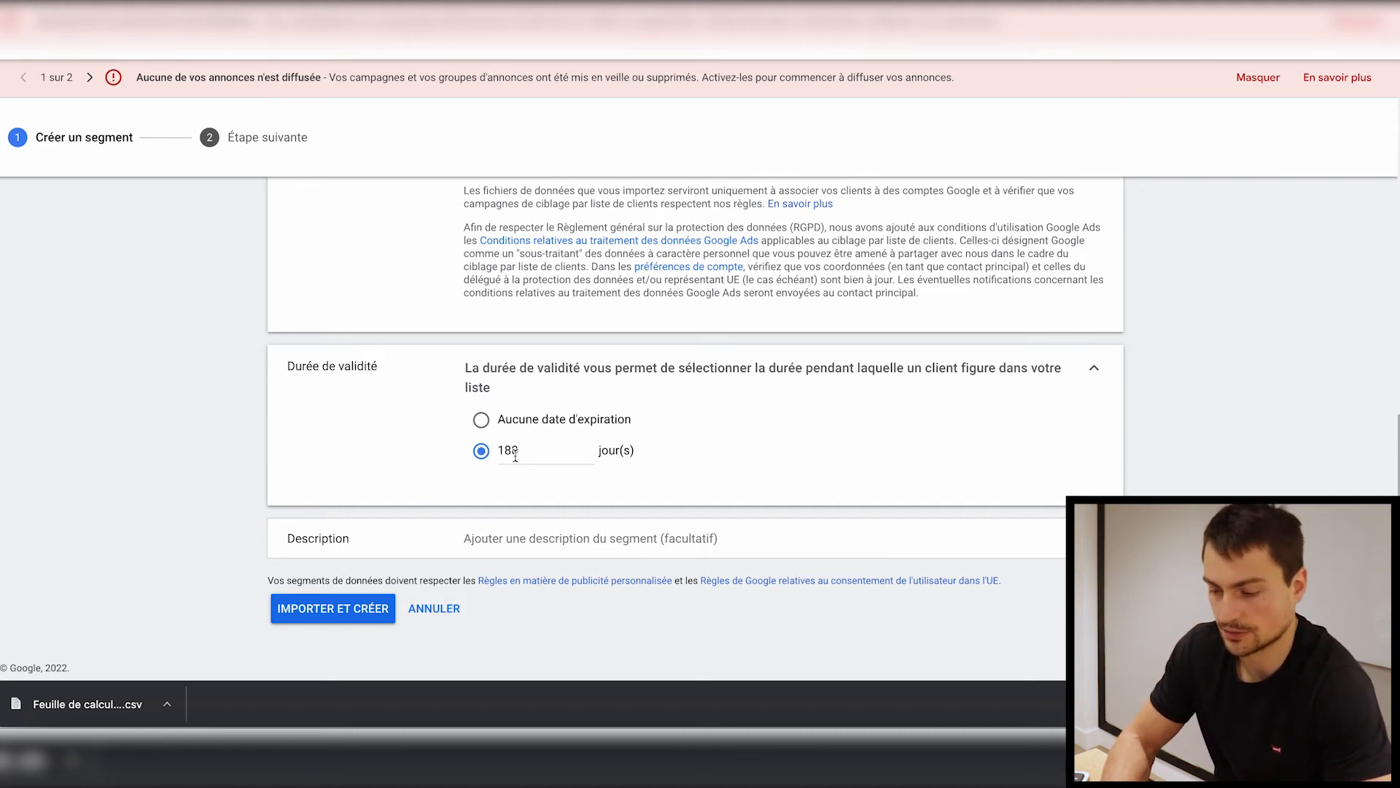
double_click(511, 450)
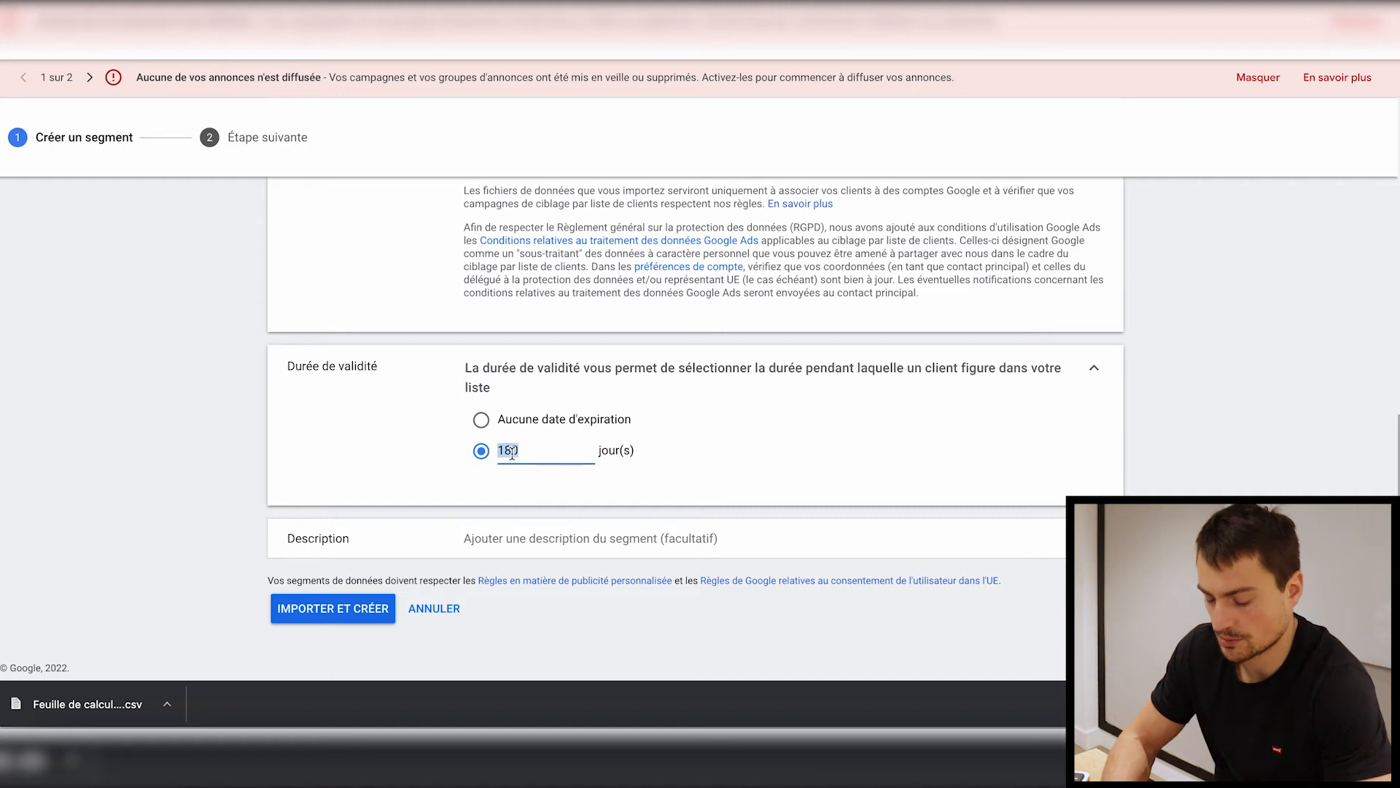
type("540")
left_click(389, 531)
scroll(387, 488, "down", 2)
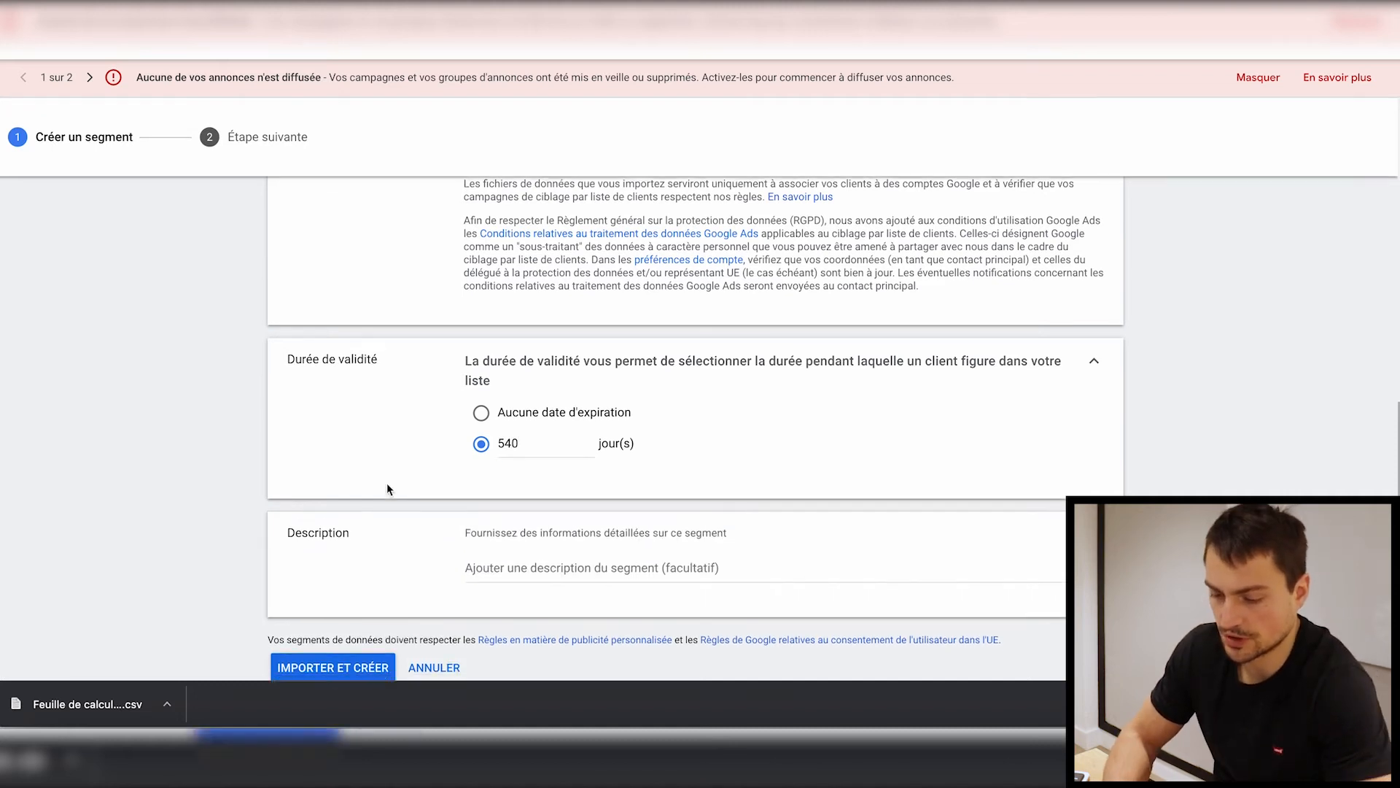
Name the segment "ma liste client"
left_click(307, 618)
type("ma list")
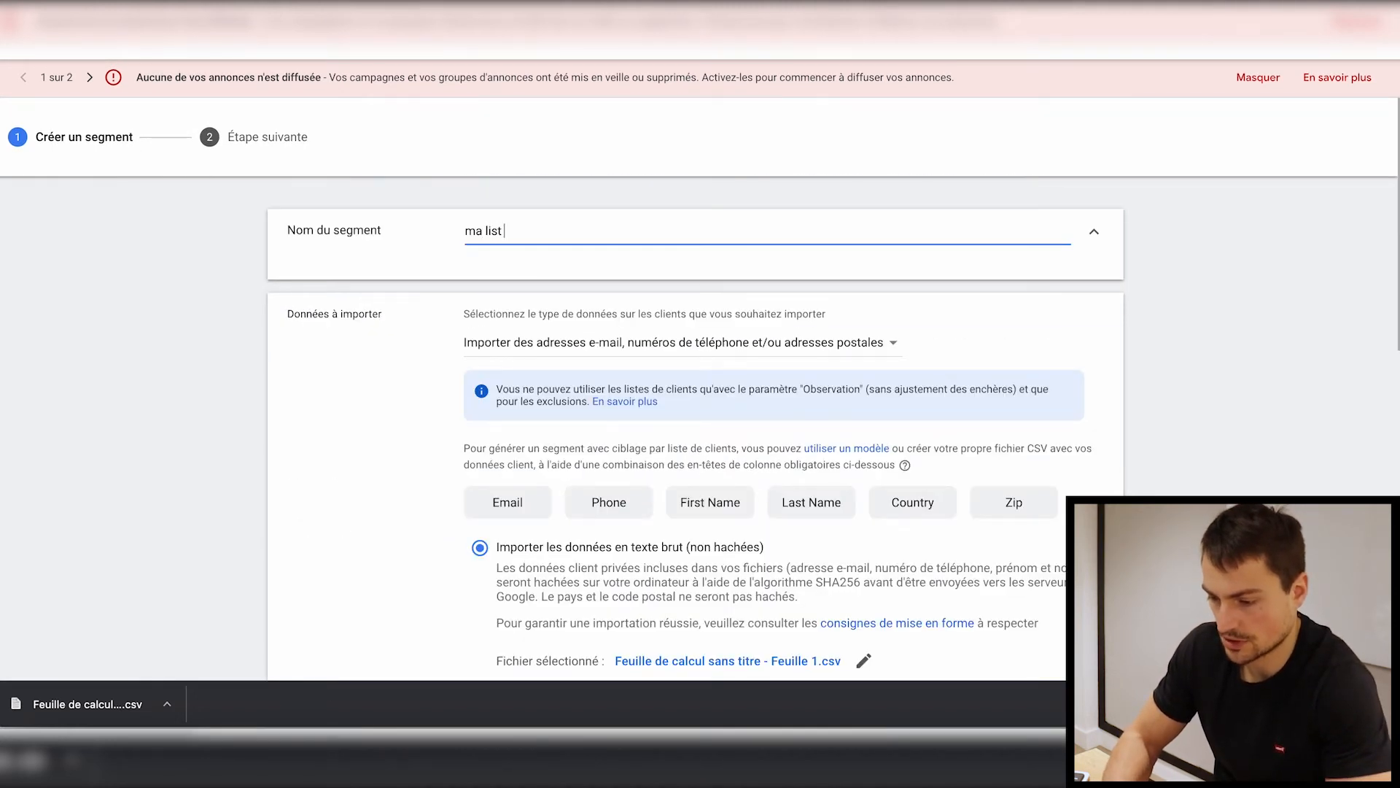
type("e client")
Try to import the file and create the segment, check the required column headers, and dismiss the message
scroll(487, 265, "down", 10)
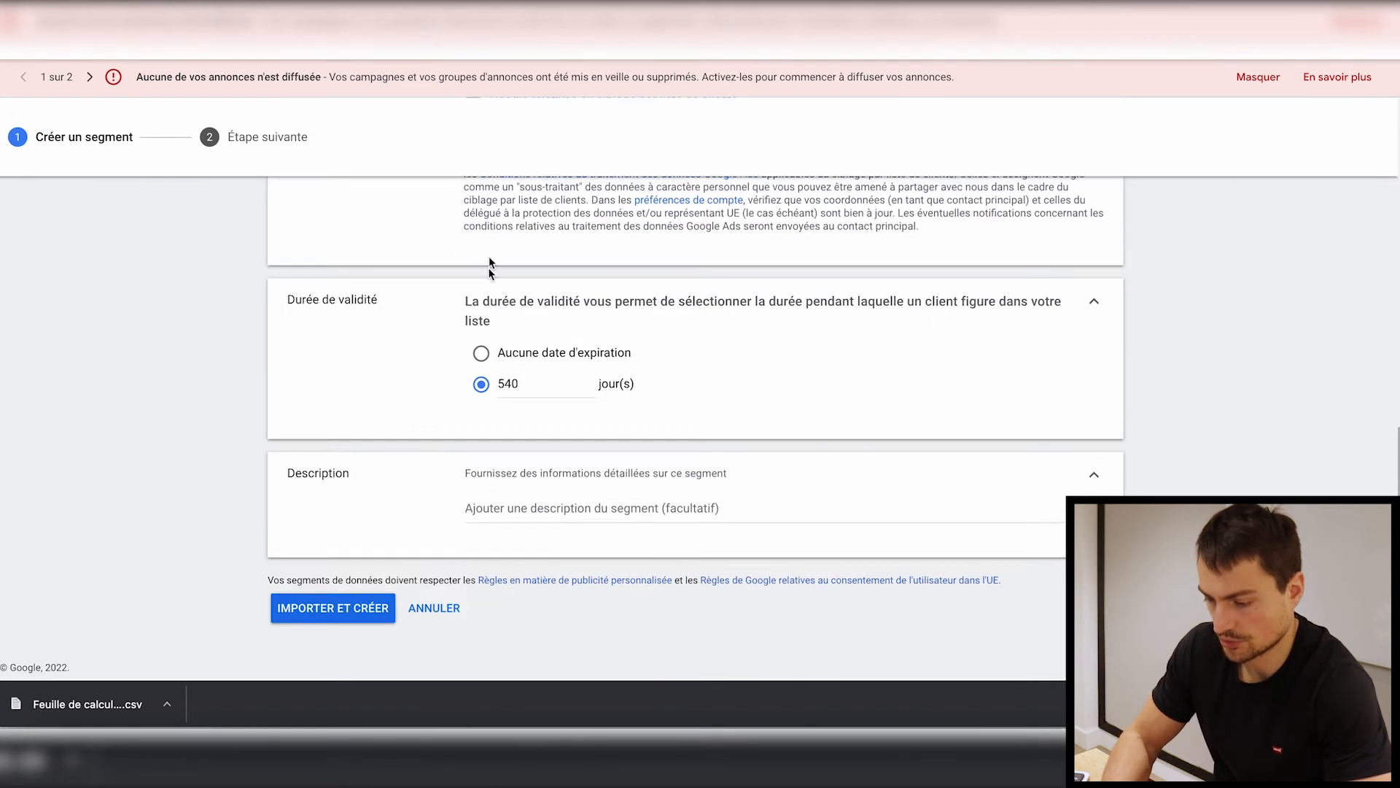
left_click(303, 608)
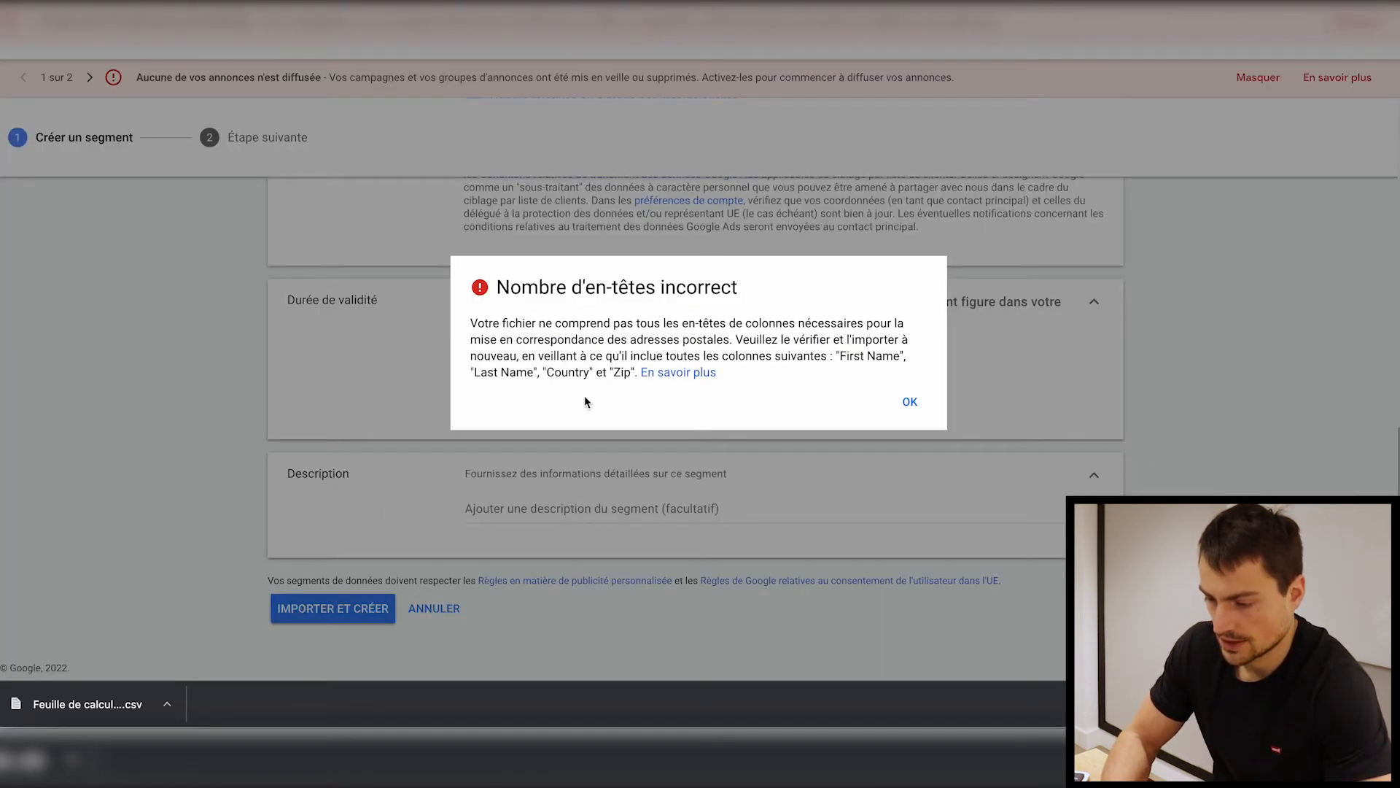
double_click(618, 374)
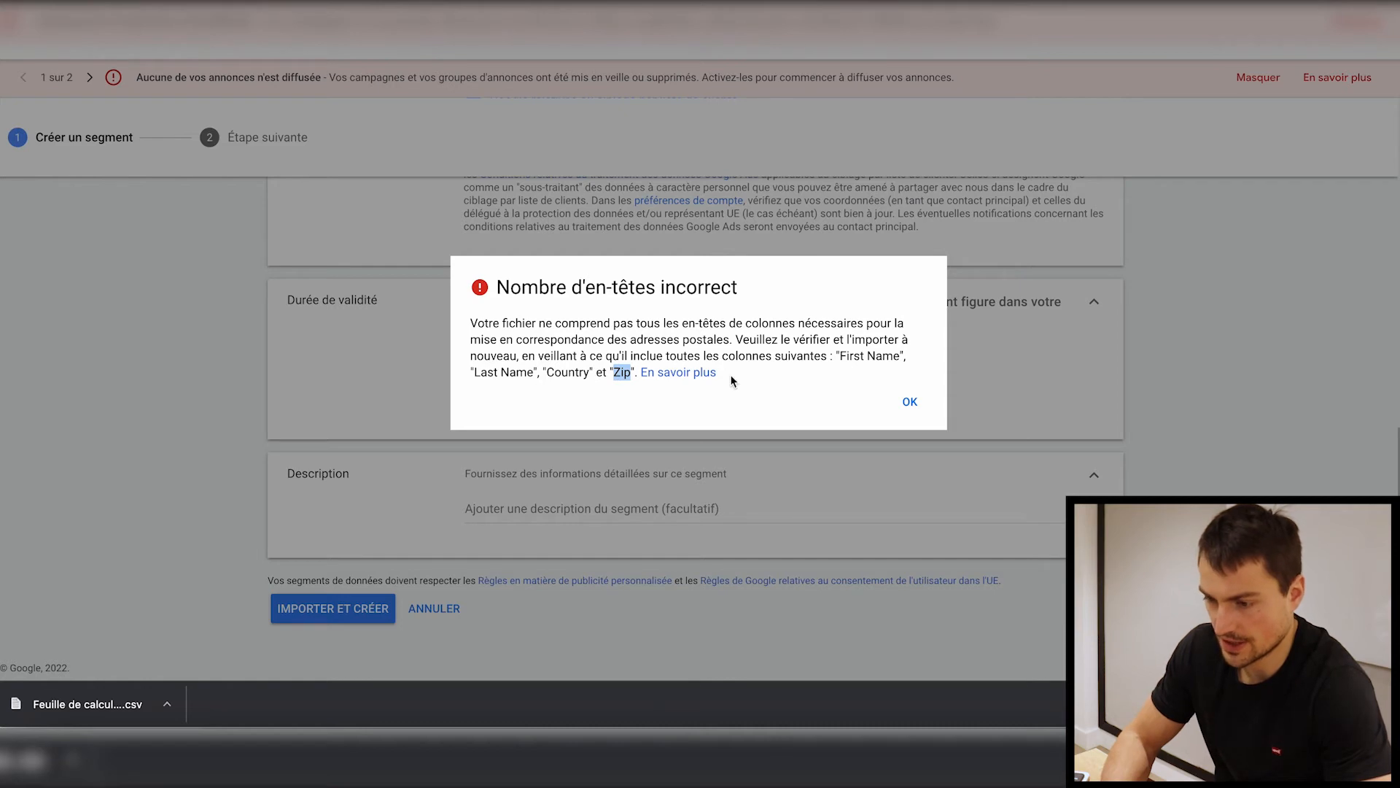
left_click(911, 405)
Switch to the Google Sheets customer table and undo the deletions of the second Phone column and the second Zip column
left_click(599, 15)
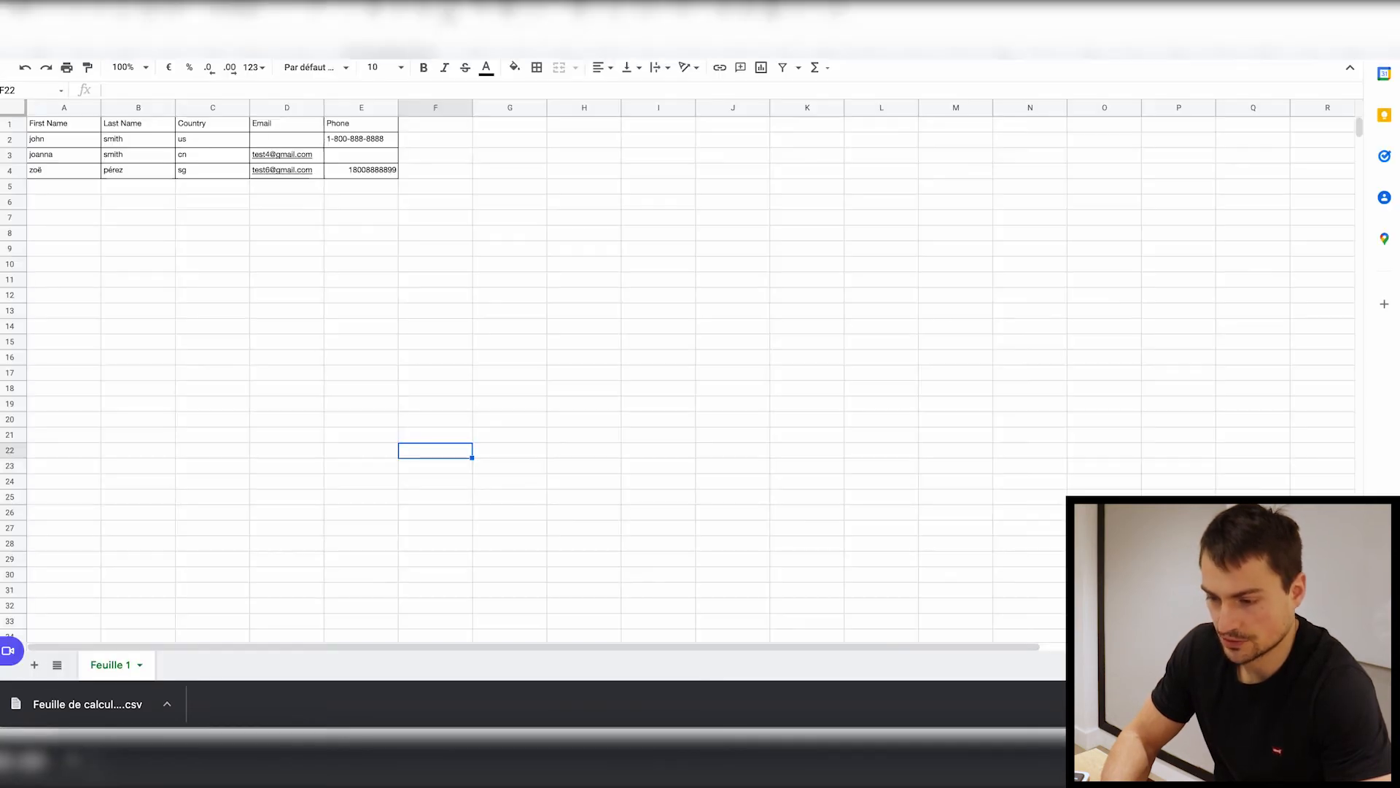
left_click(288, 189)
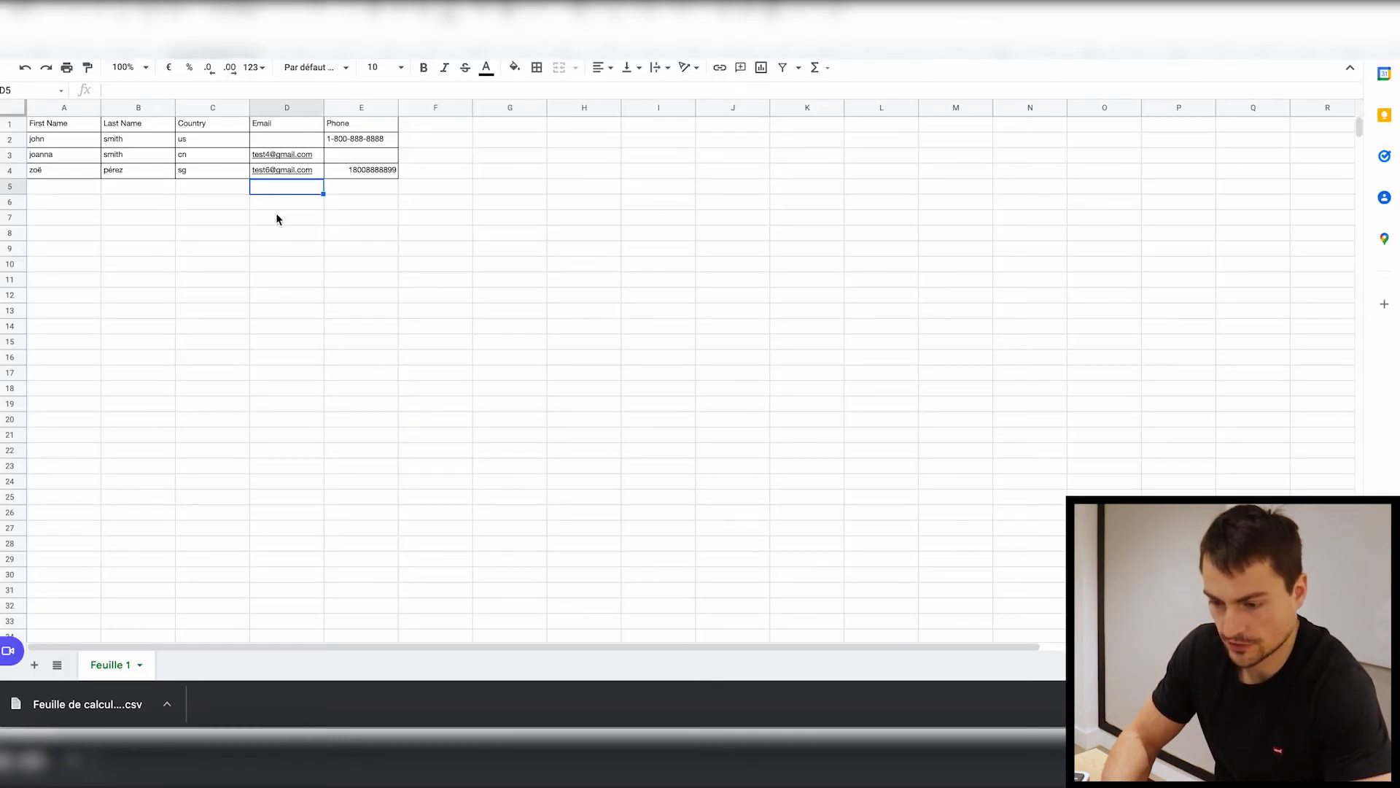
left_click(242, 234)
key("super+z")
key("super+z")
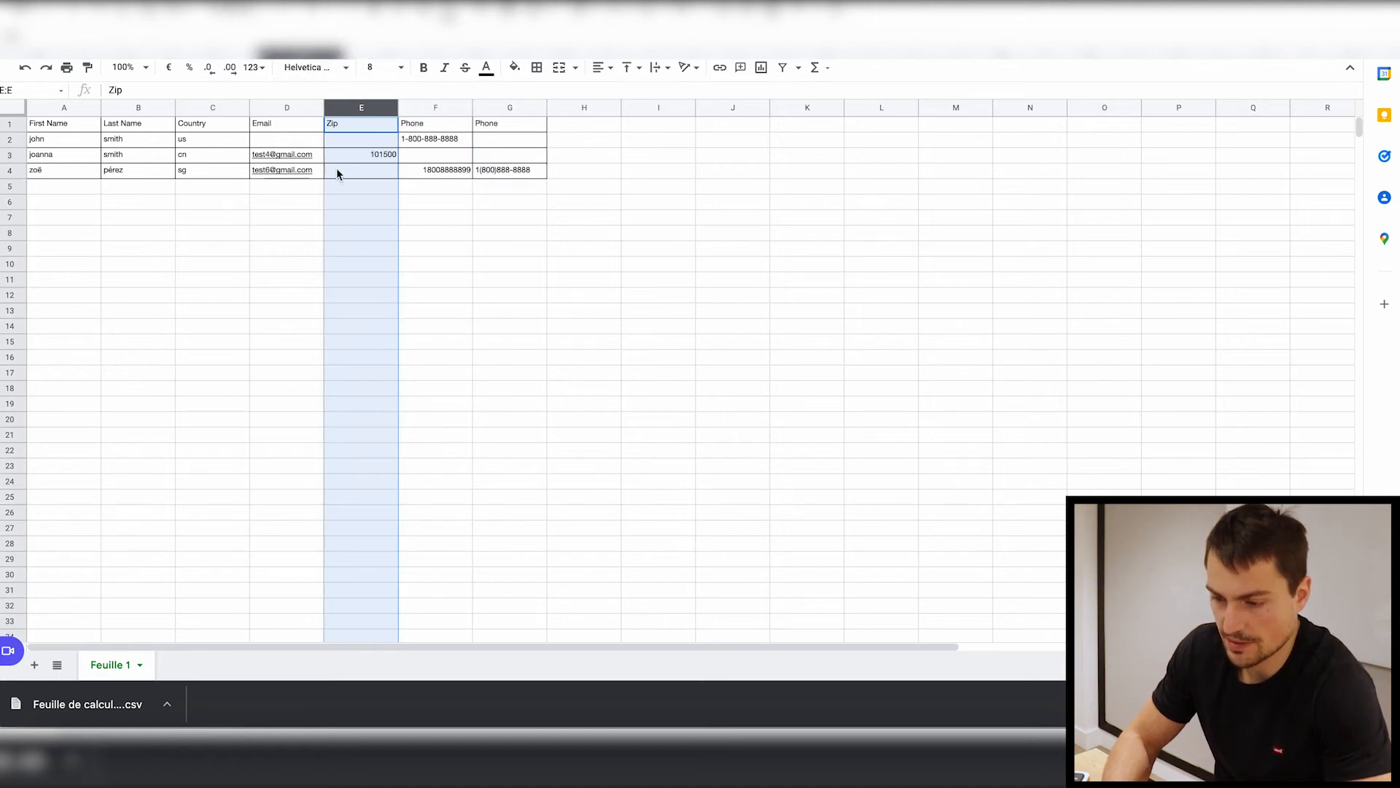
Enter 75000 in the first customer's Zip cell (E2) and reselect that cell
left_click(351, 145)
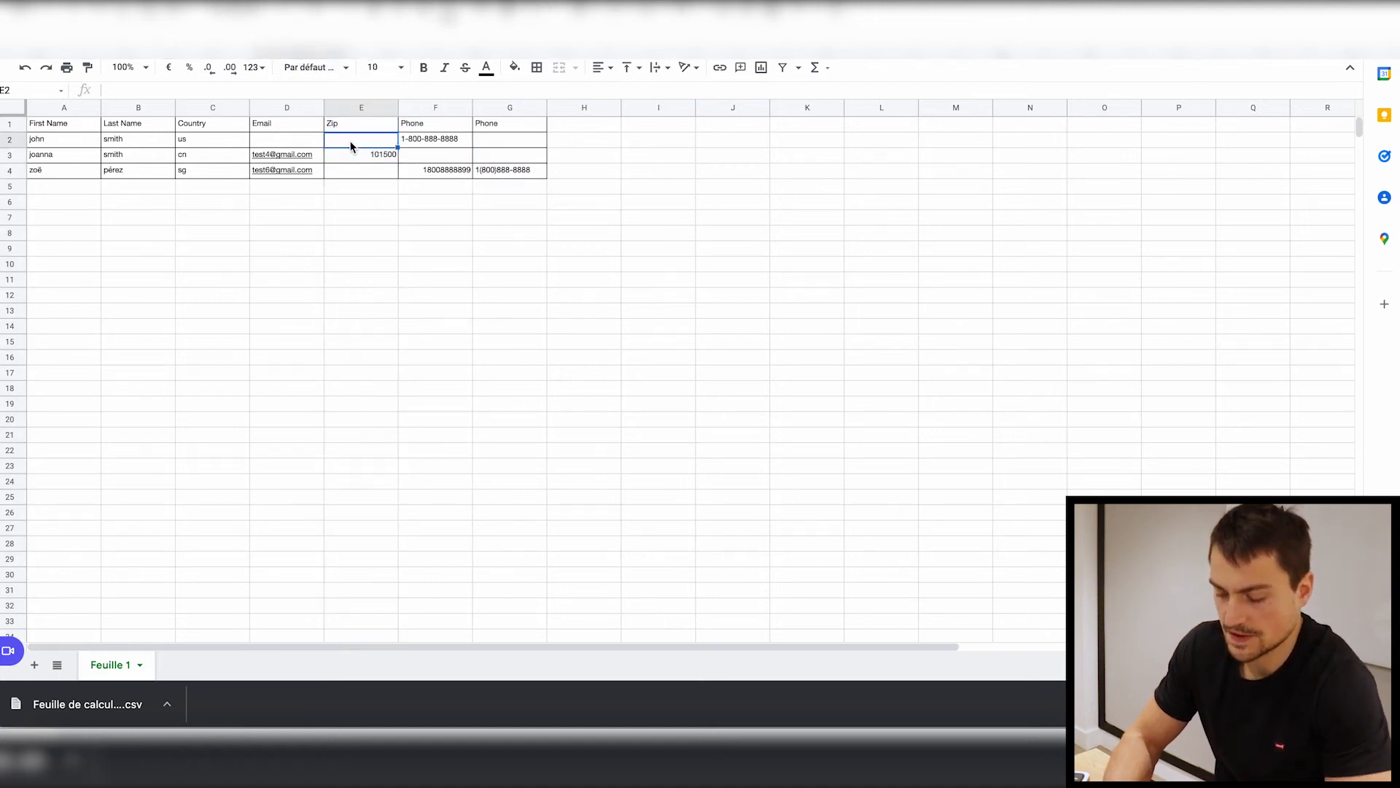
type("750")
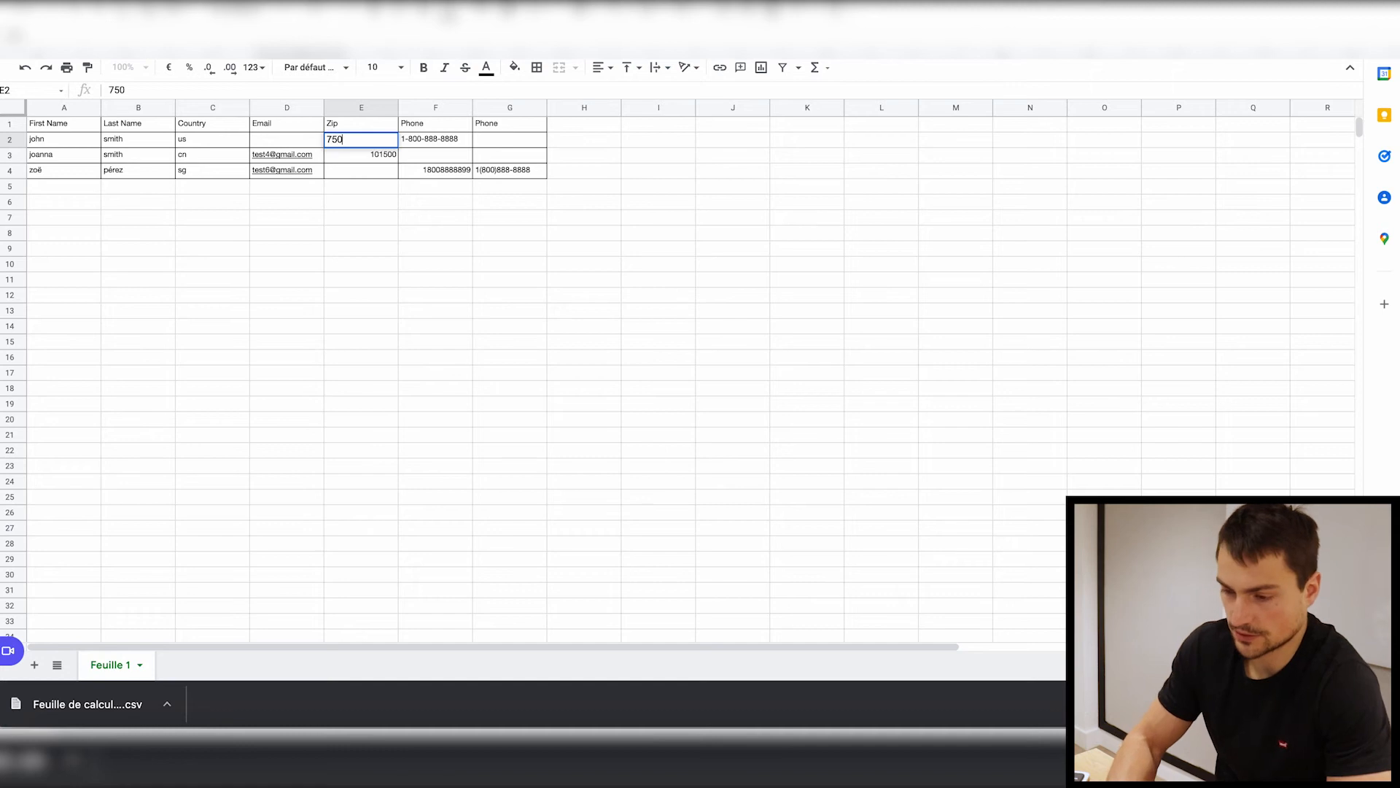
type("00")
key("Return")
left_click(395, 145)
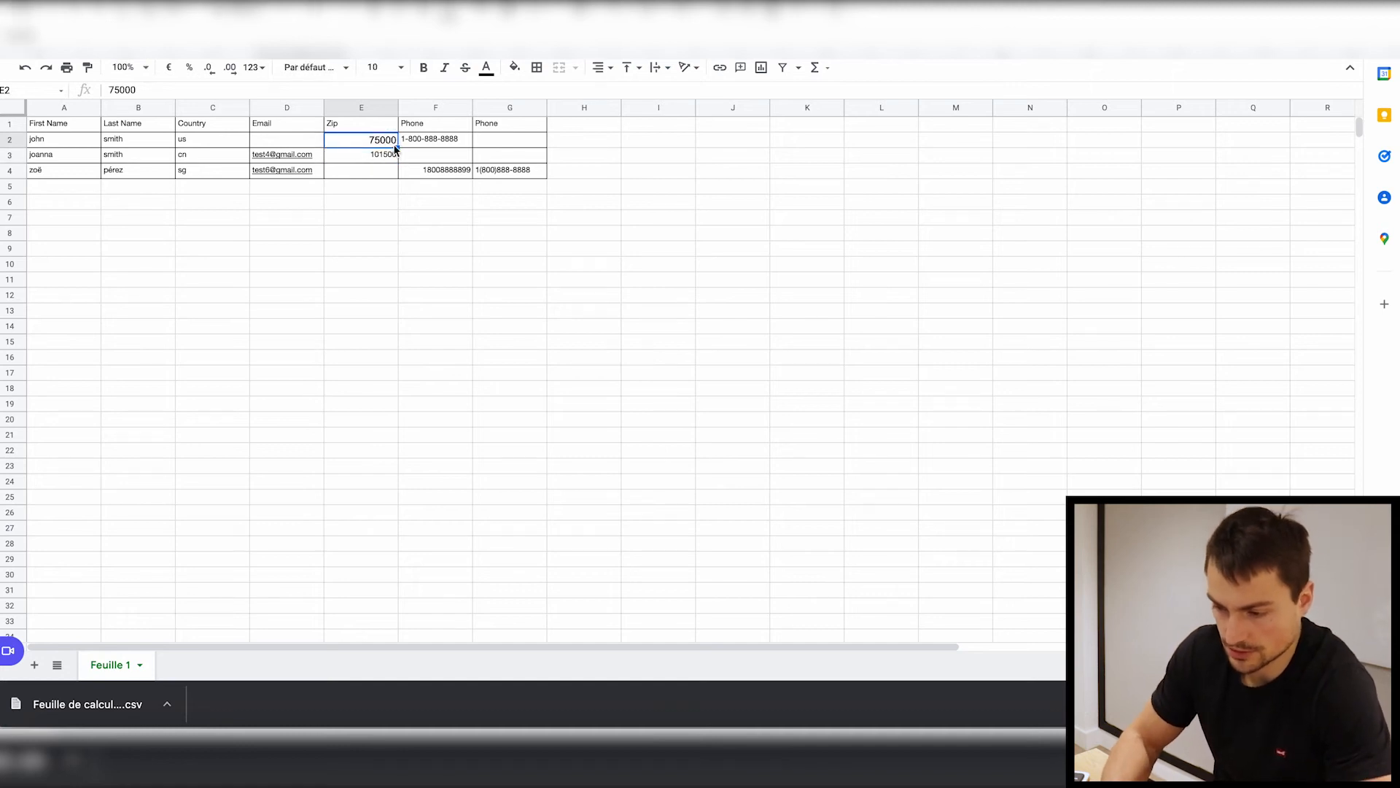
Fill the 75000 Zip value down to cell E4 and download the sheet as comma-separated values (.csv)
left_click_drag(397, 146, 397, 173)
left_click(365, 294)
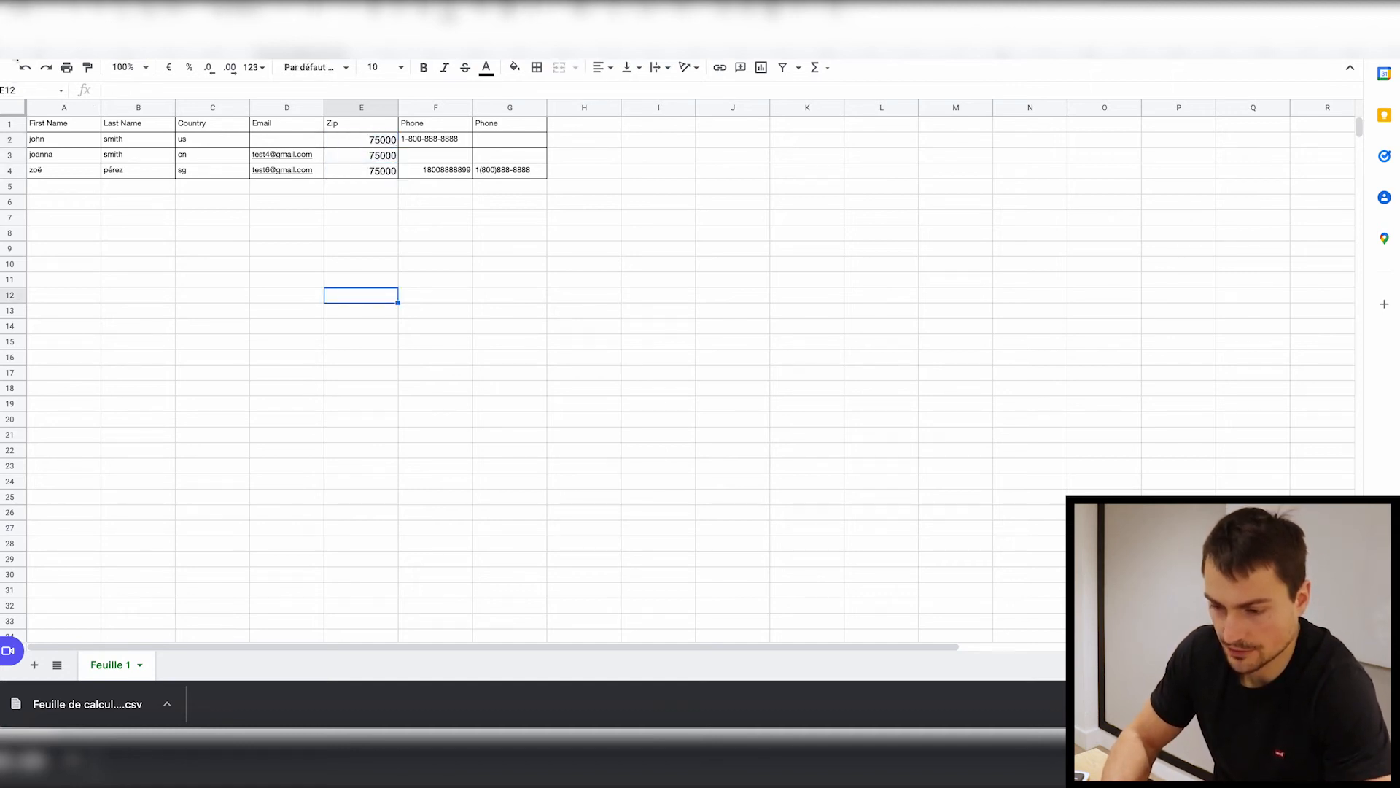
left_click(57, 50)
mouse_move(85, 220)
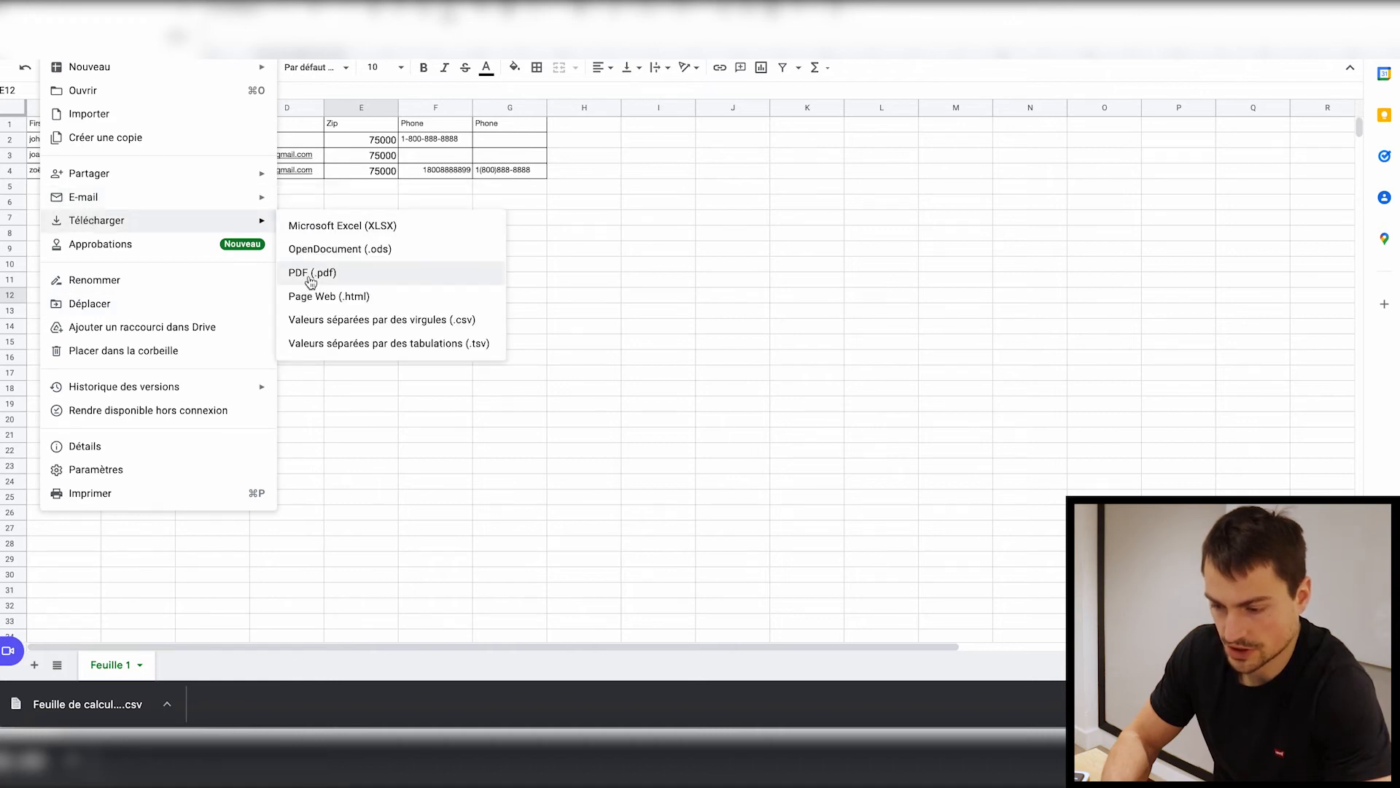
left_click(335, 320)
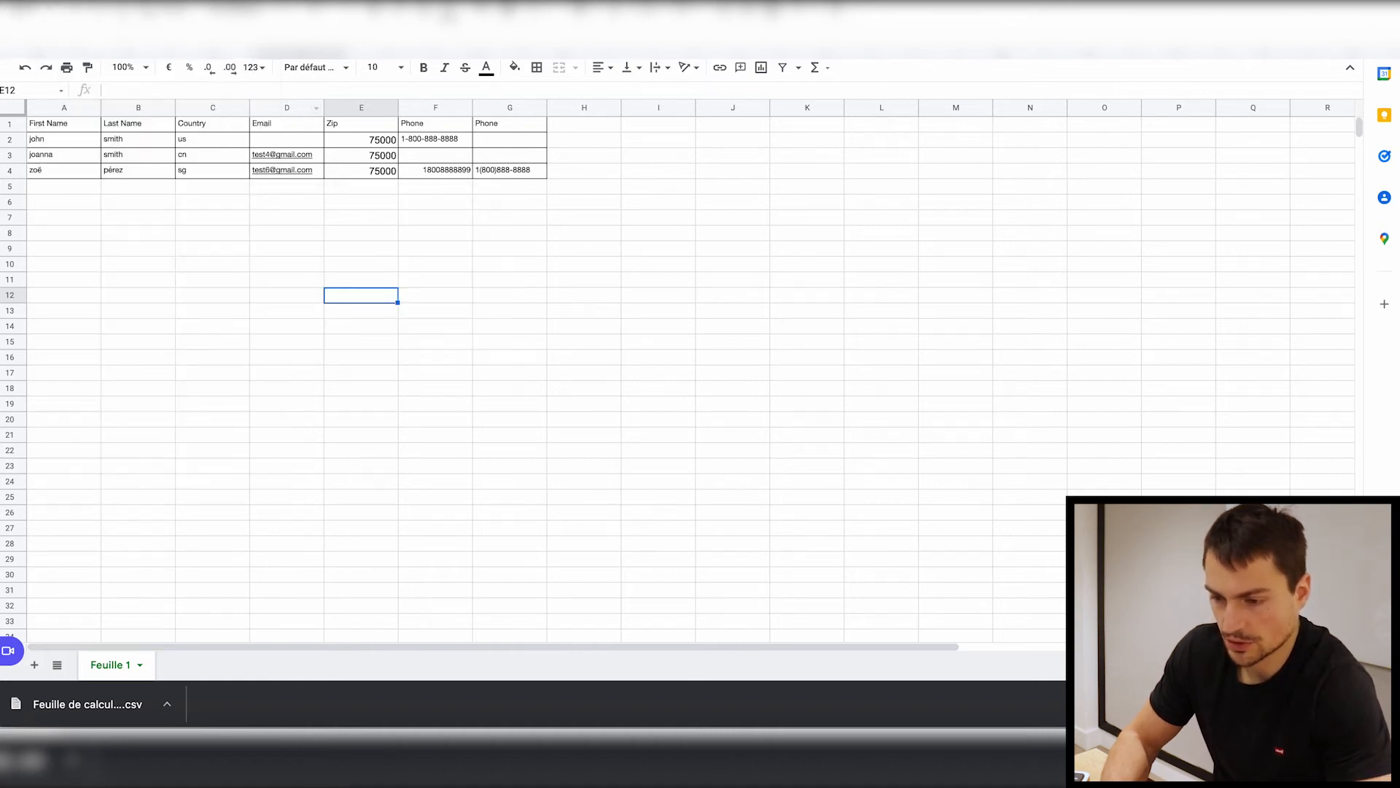
Switch back to the Google Ads segment form and replace the selected file with "Feuille de calcul sans titre - Feuille 1 (1).csv"
key("ctrl+Tab")
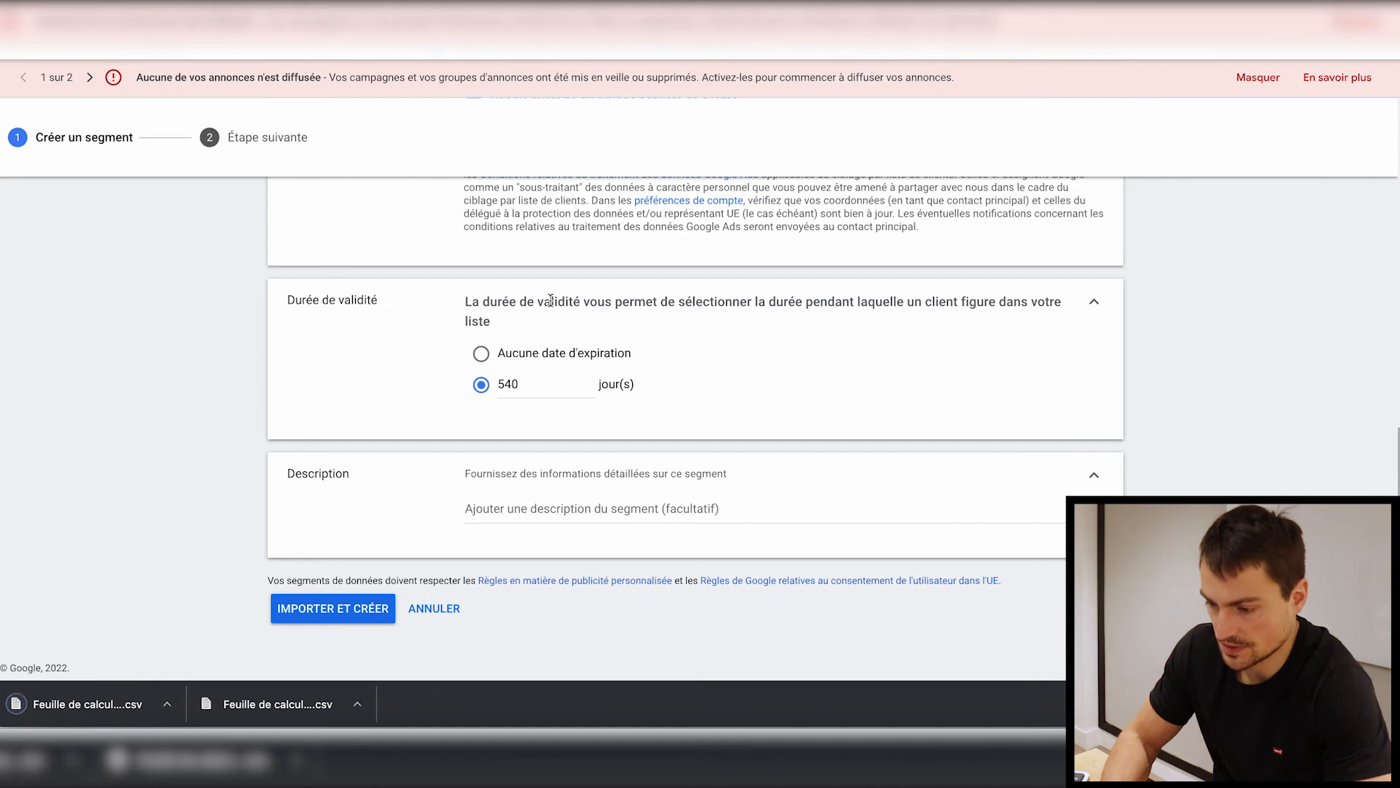
scroll(509, 365, "up", 2)
scroll(509, 365, "up", 5)
scroll(864, 539, "down", 3)
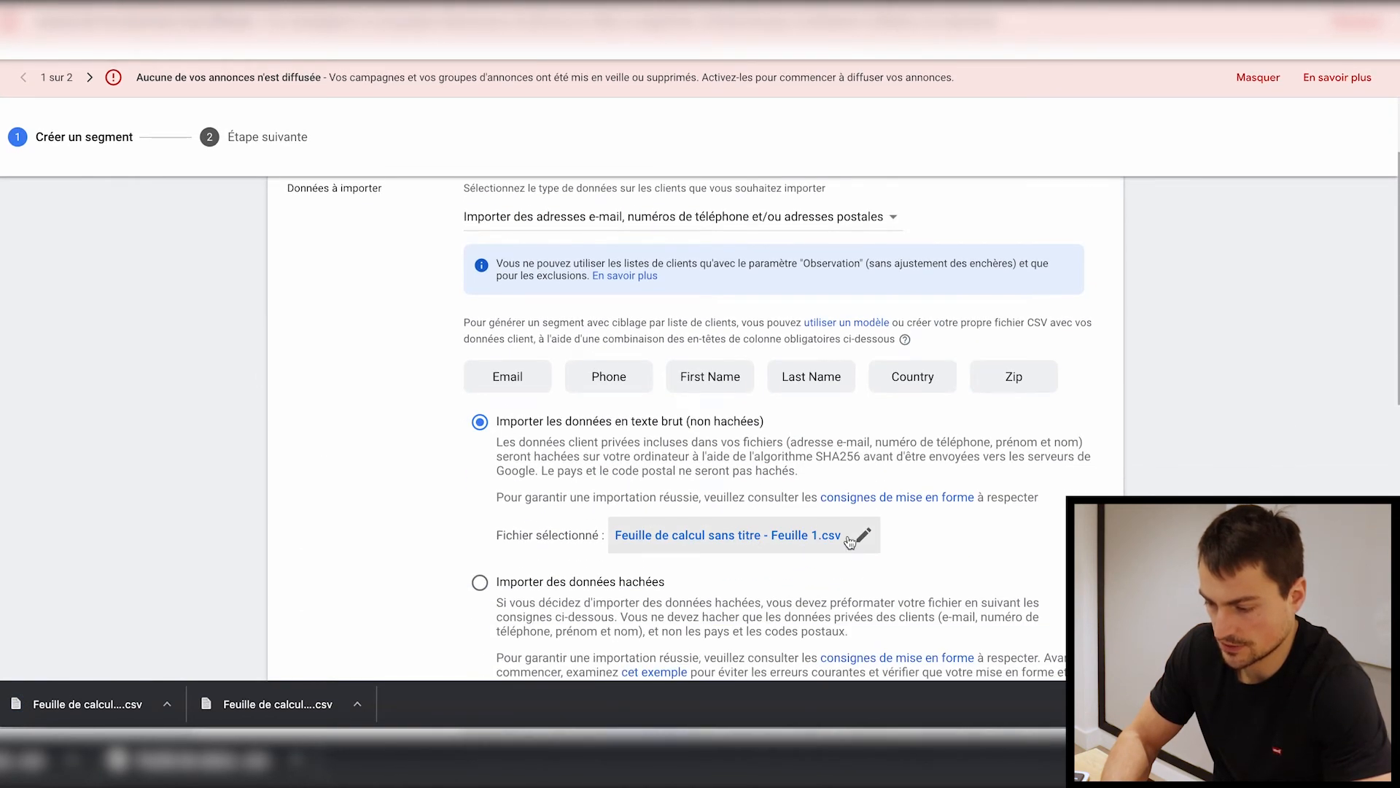
left_click(864, 540)
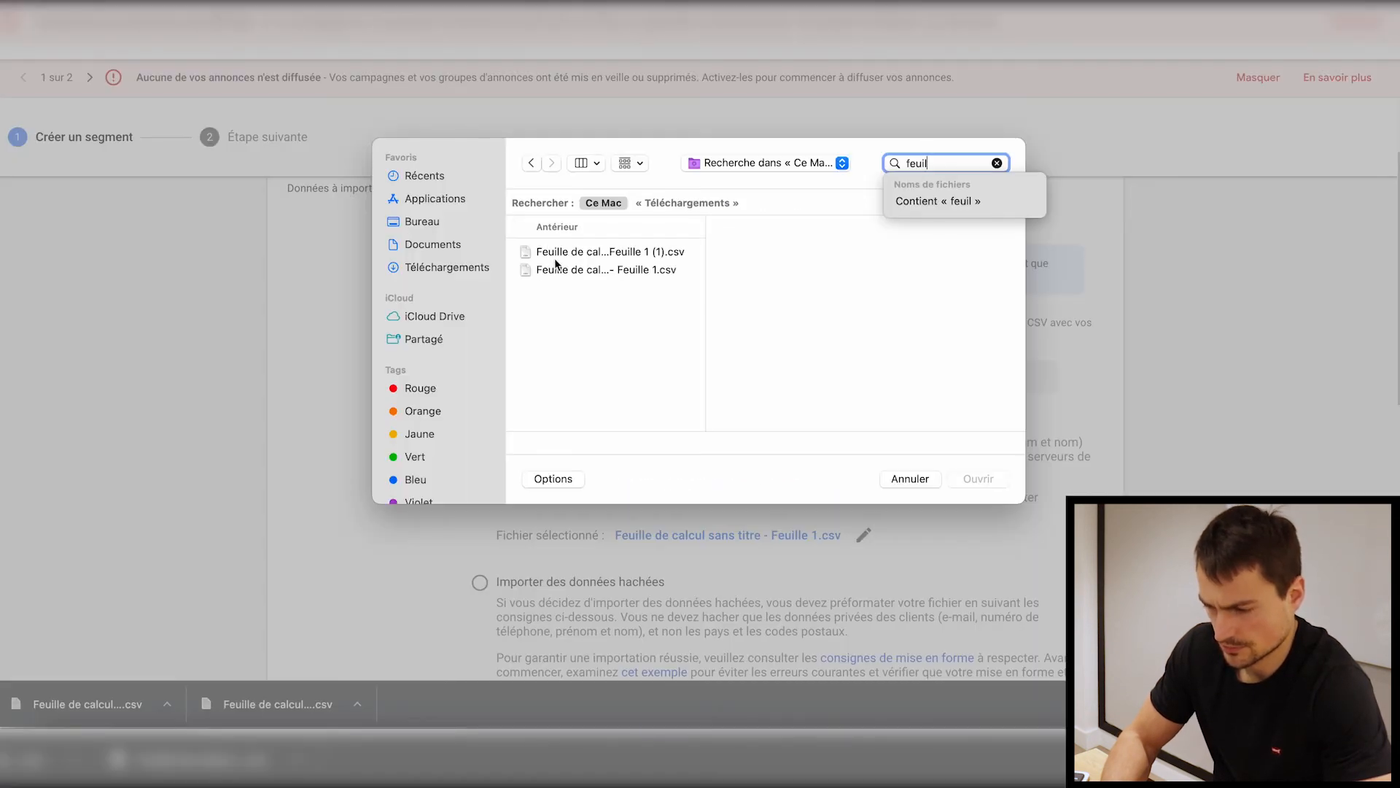
left_click(567, 257)
left_click(972, 474)
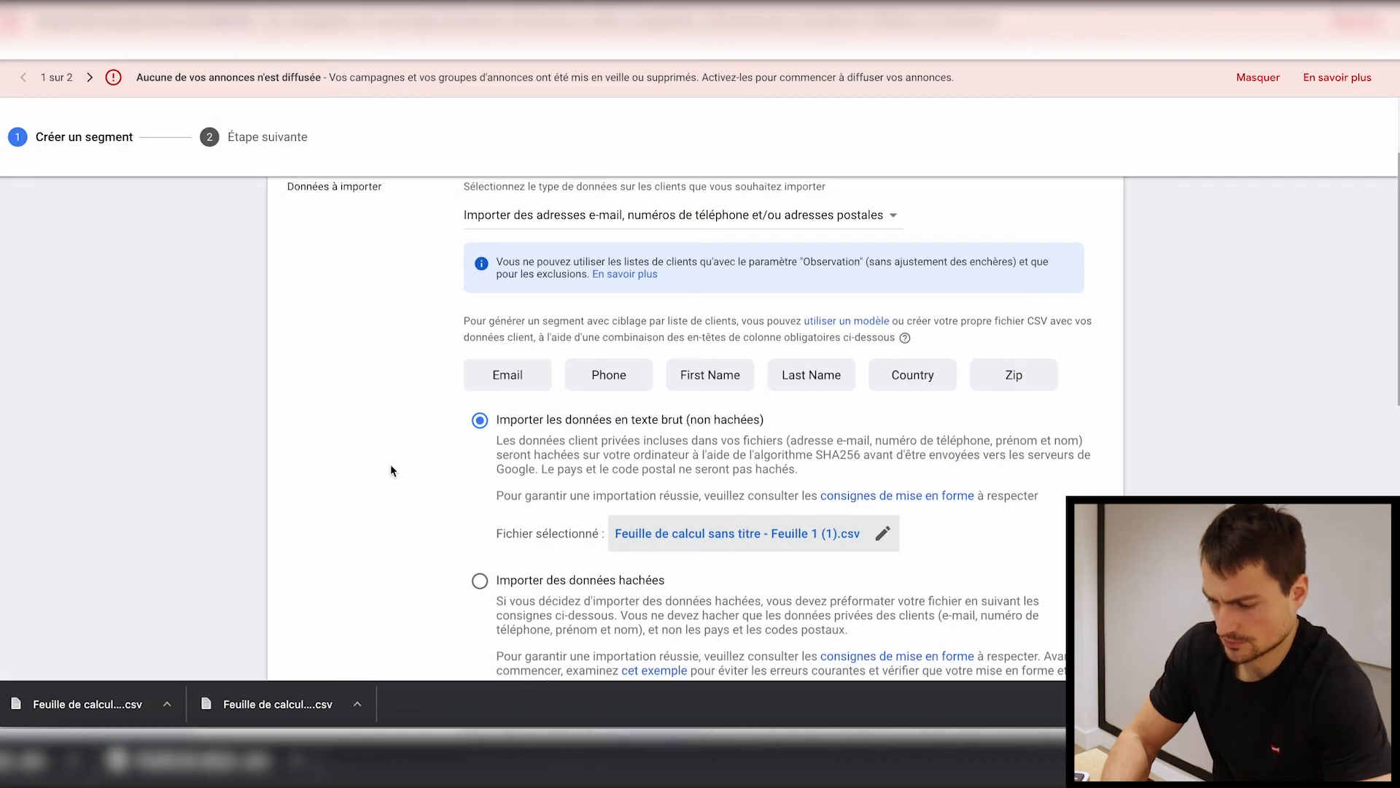
Import the file to create the "ma liste client" segment and return to the list of data segments
scroll(392, 467, "down", 10)
left_click(351, 619)
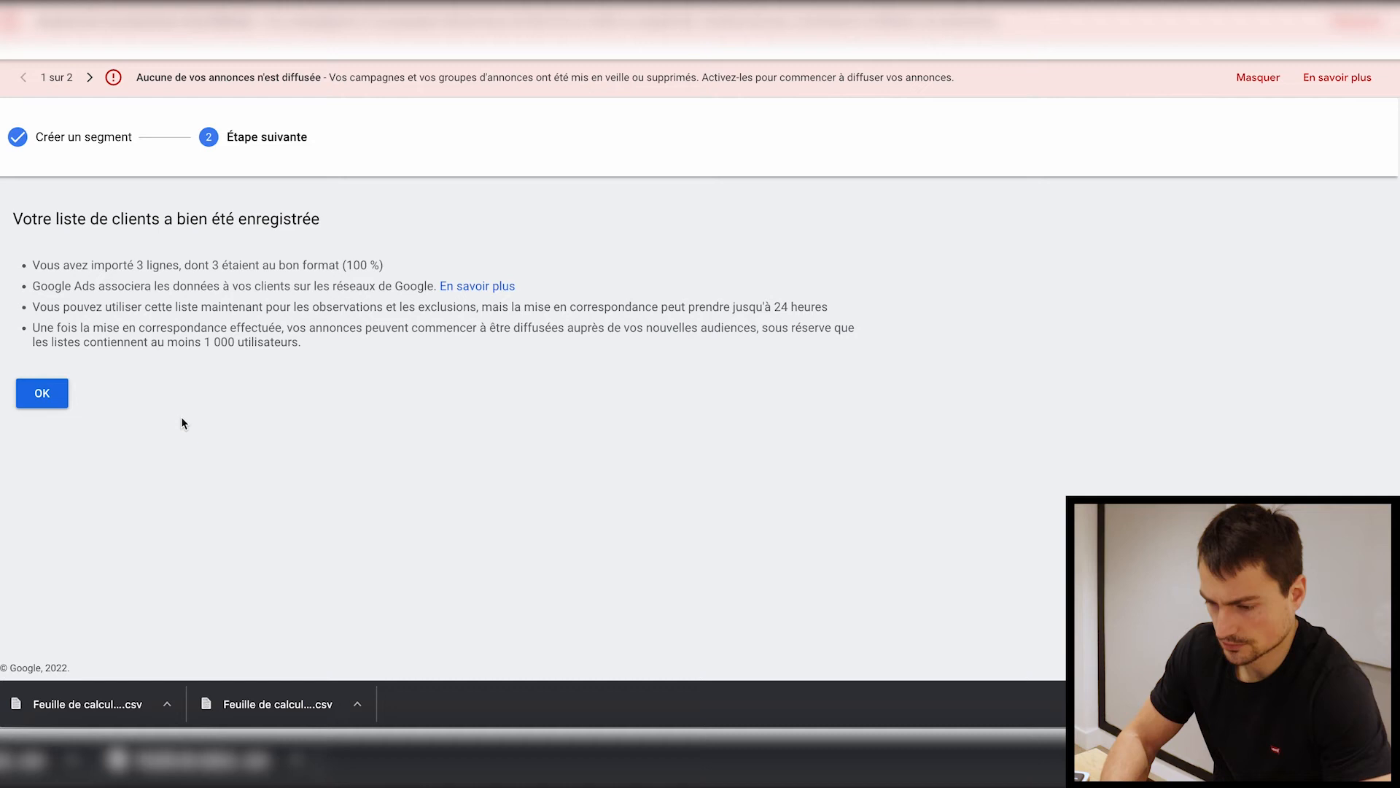
left_click(40, 396)
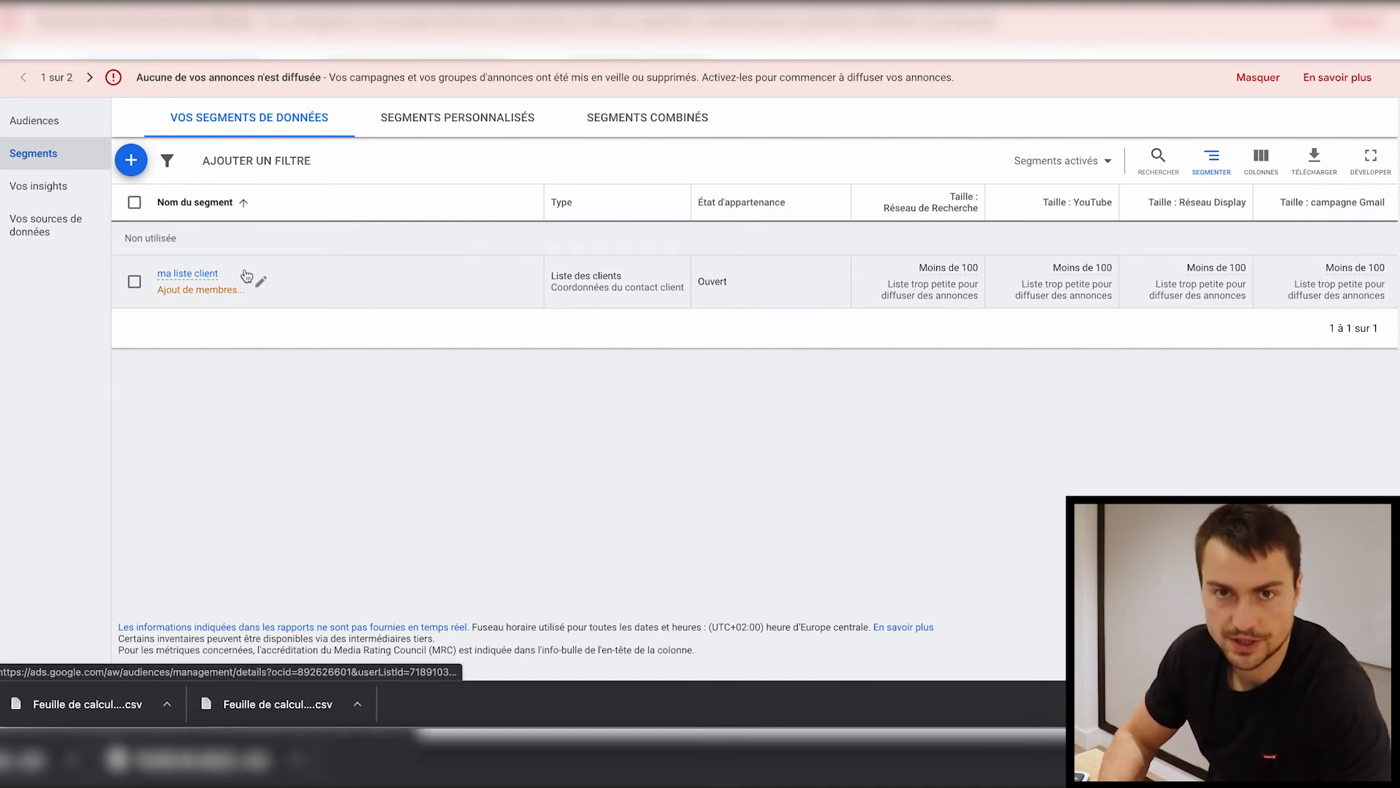
mouse_move(178, 273)
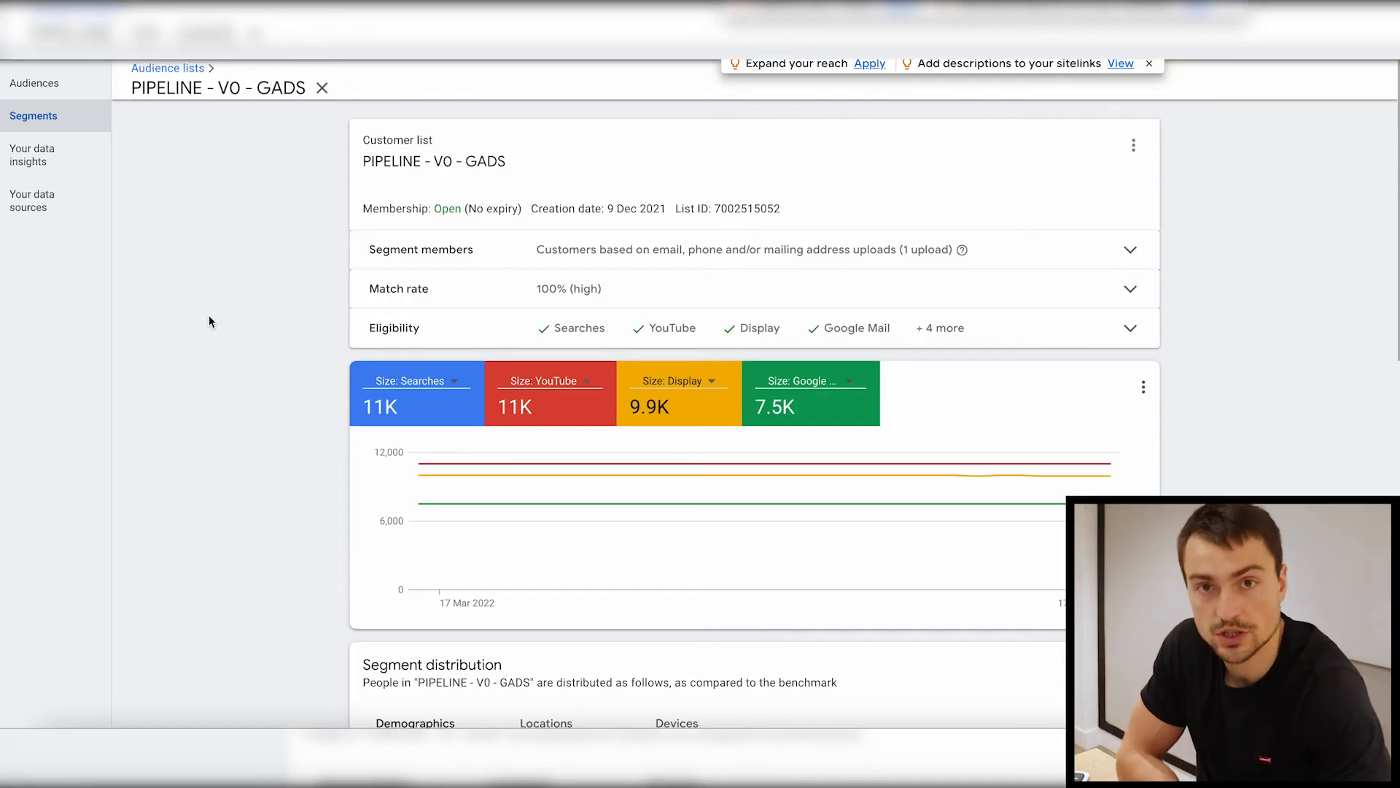
Review the "PIPELINE - V0 - GADS" customer list sizes, switching the Google Mail size metric to Discovery and finally to Hotel
scroll(243, 447, "down", 1)
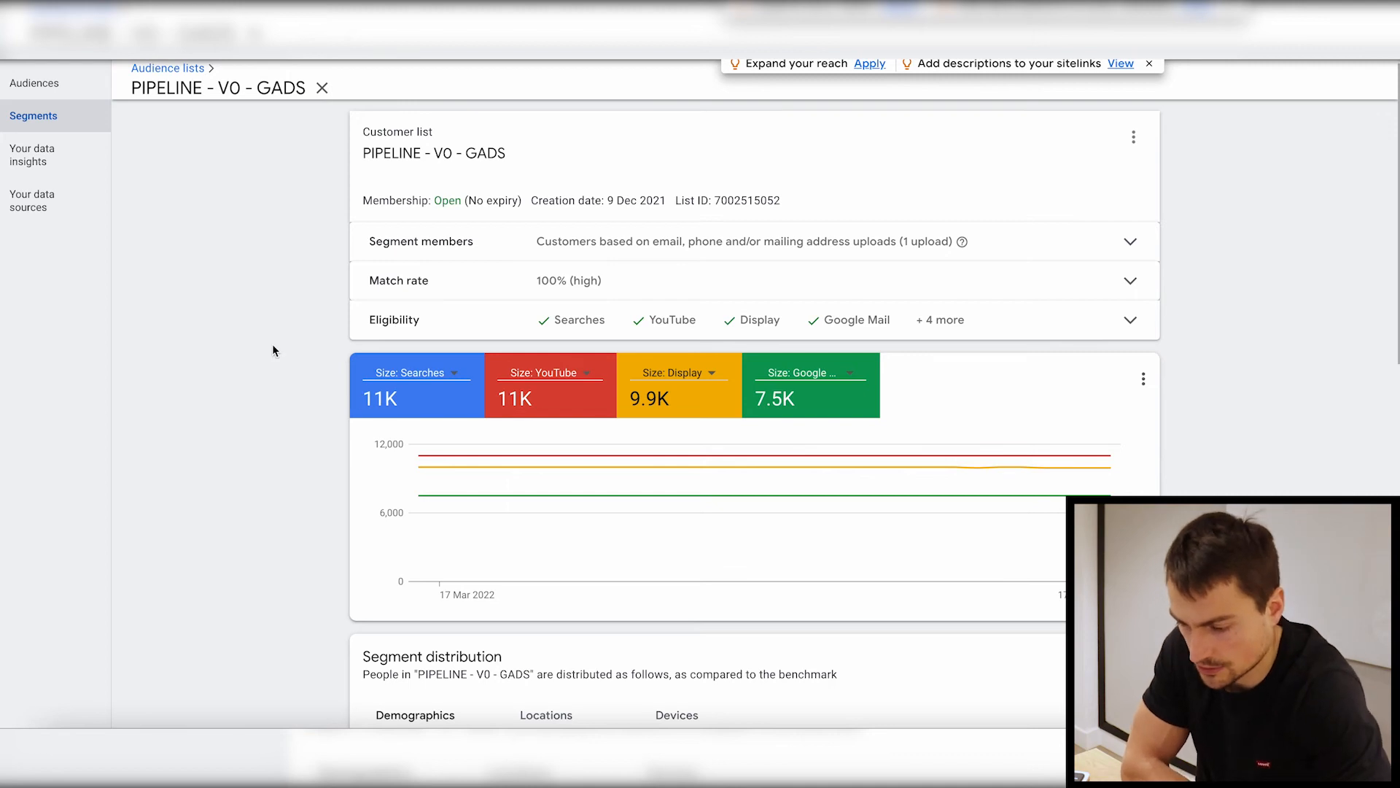
scroll(272, 345, "down", 1)
scroll(273, 351, "up", 1)
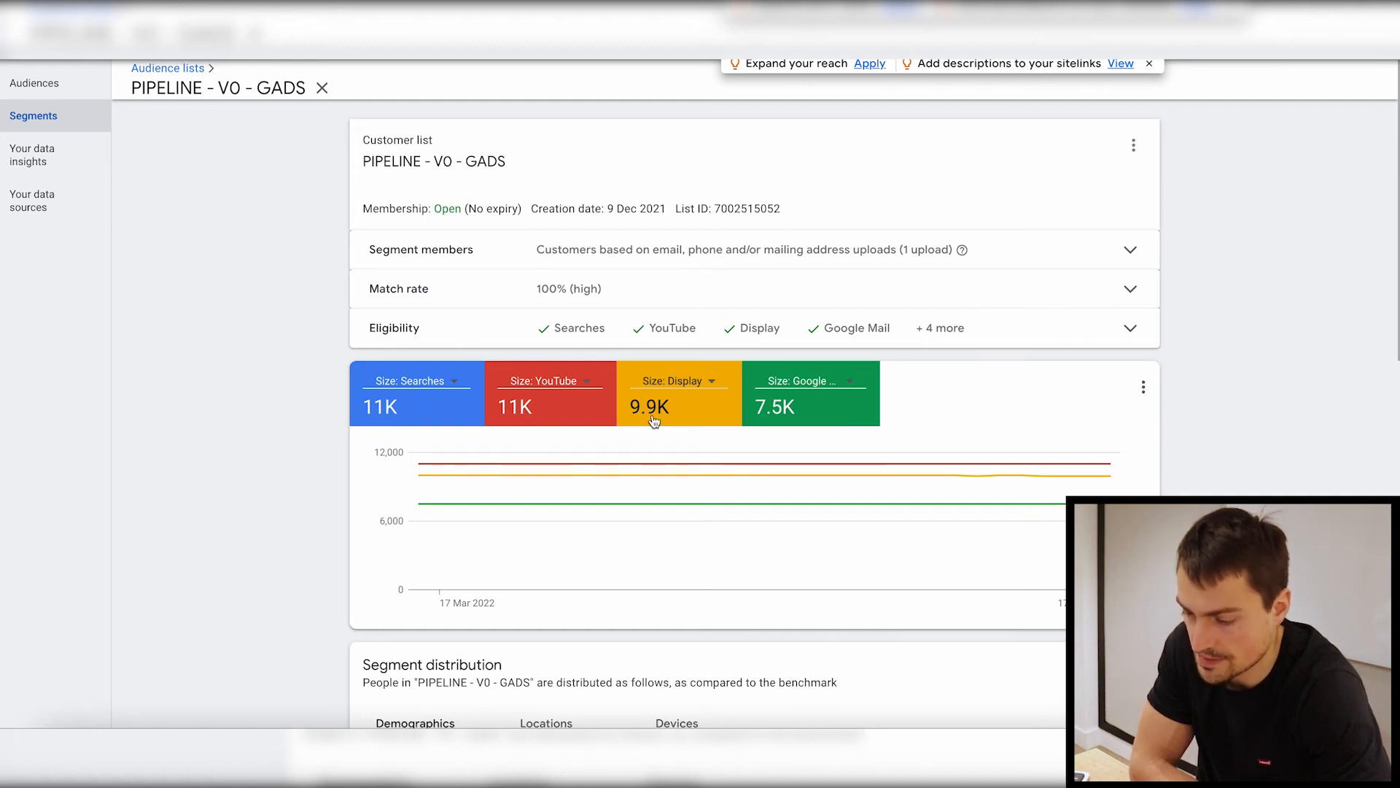
left_click(852, 381)
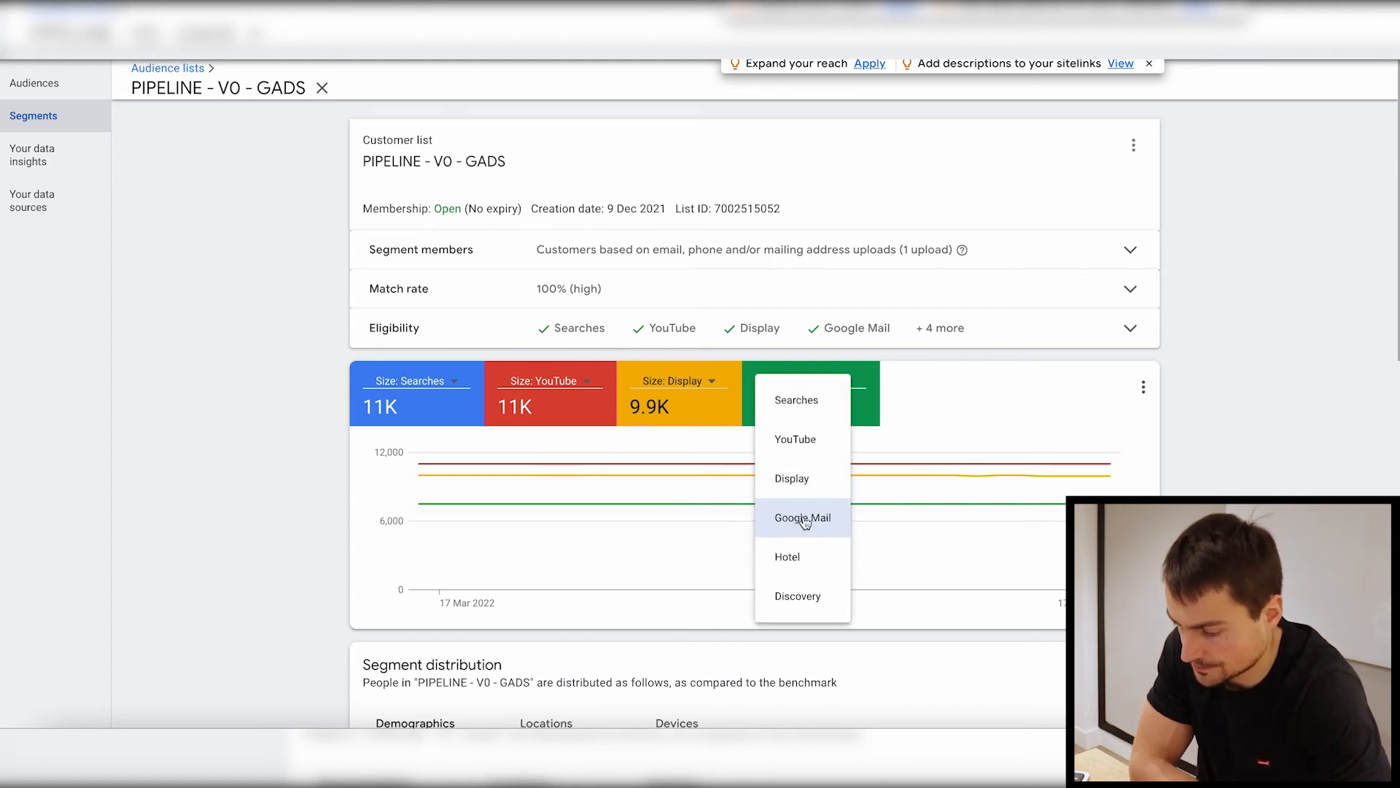
left_click(798, 595)
left_click(847, 386)
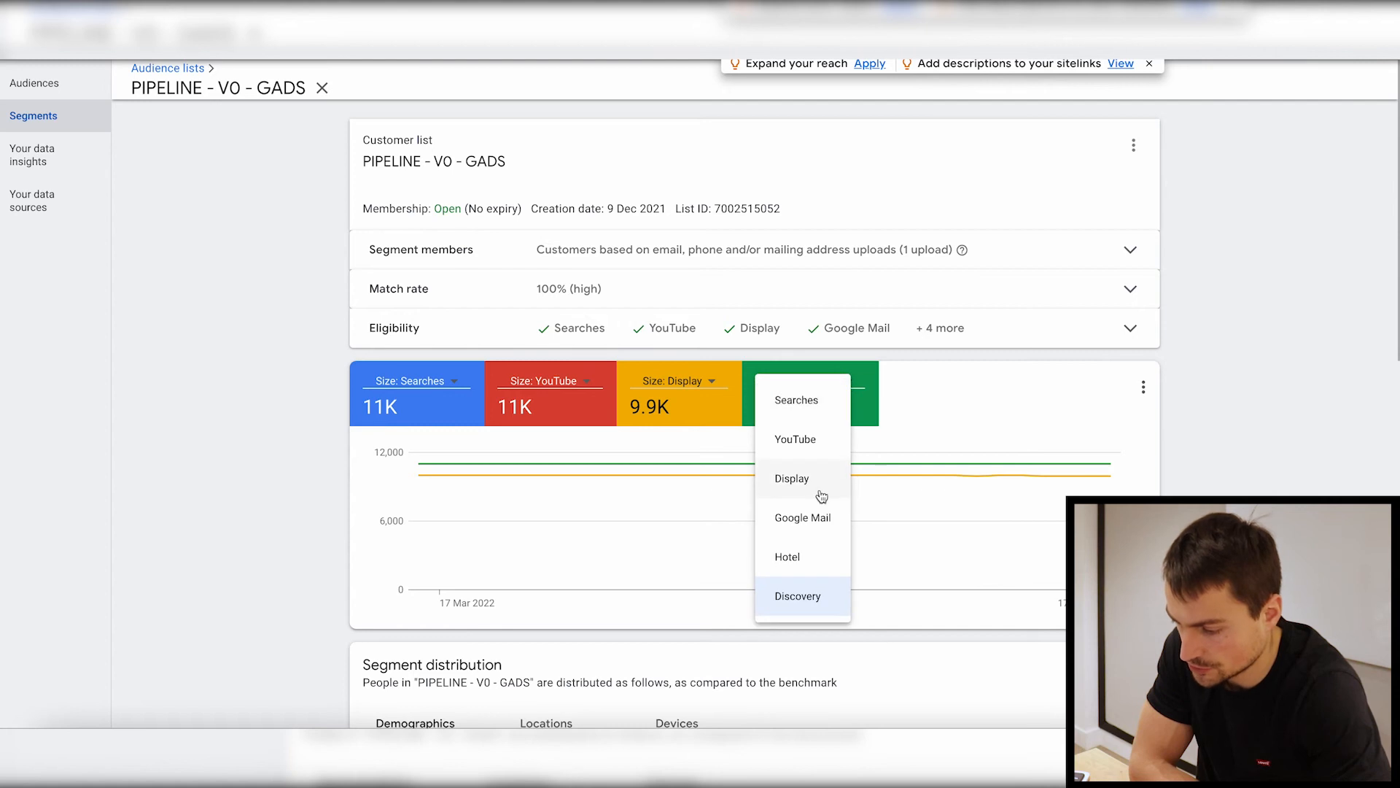
left_click(800, 556)
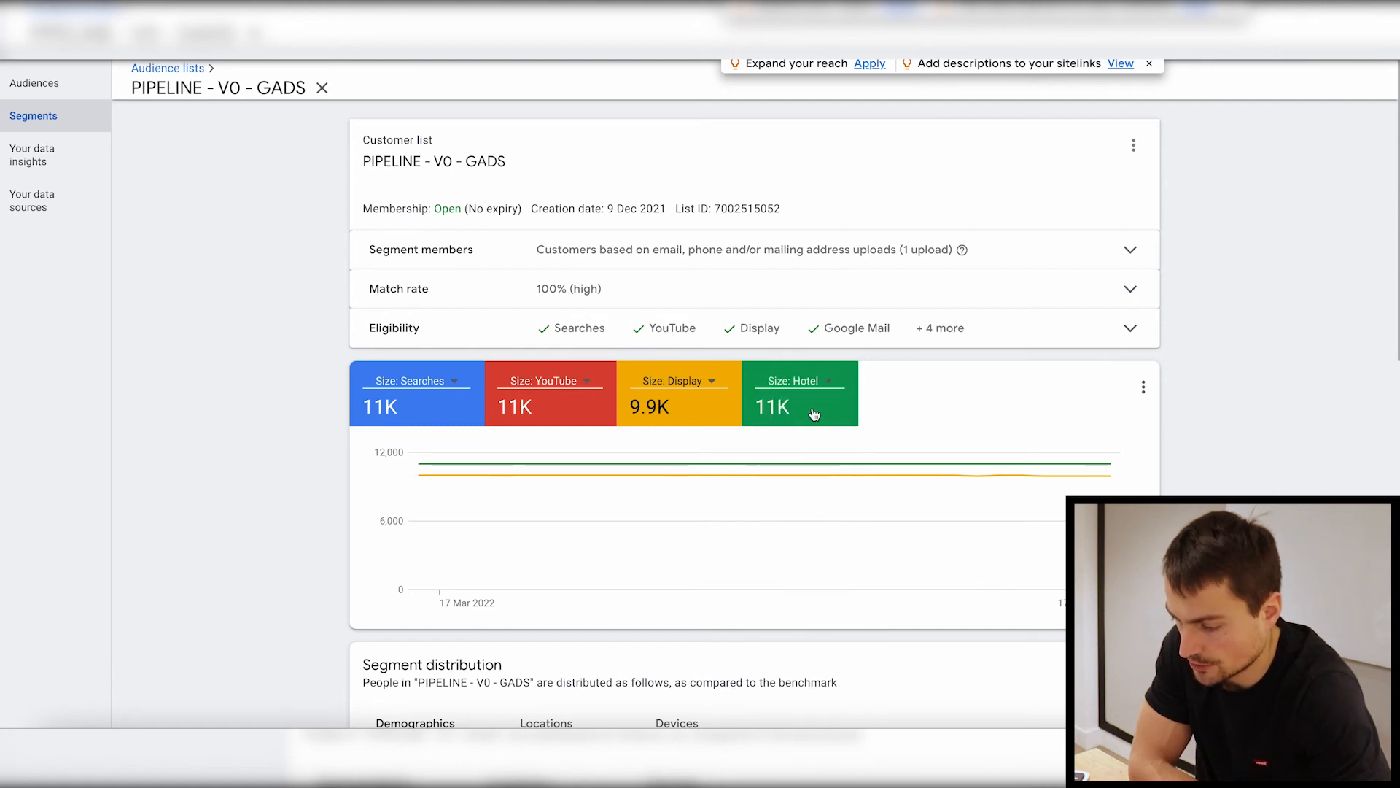
Examine the segment's distribution by demographics and by city location
scroll(896, 408, "down", 2)
scroll(312, 426, "down", 5)
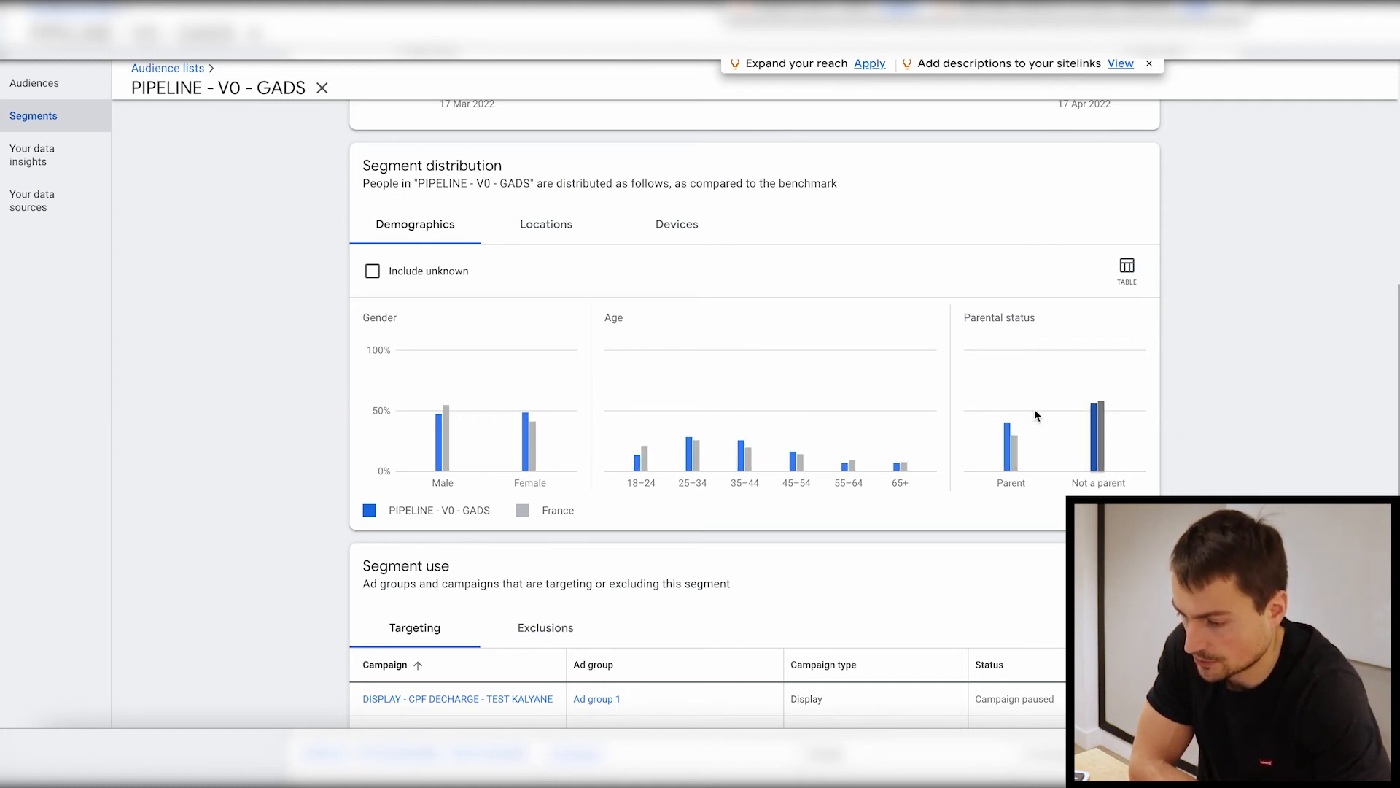
left_click(546, 225)
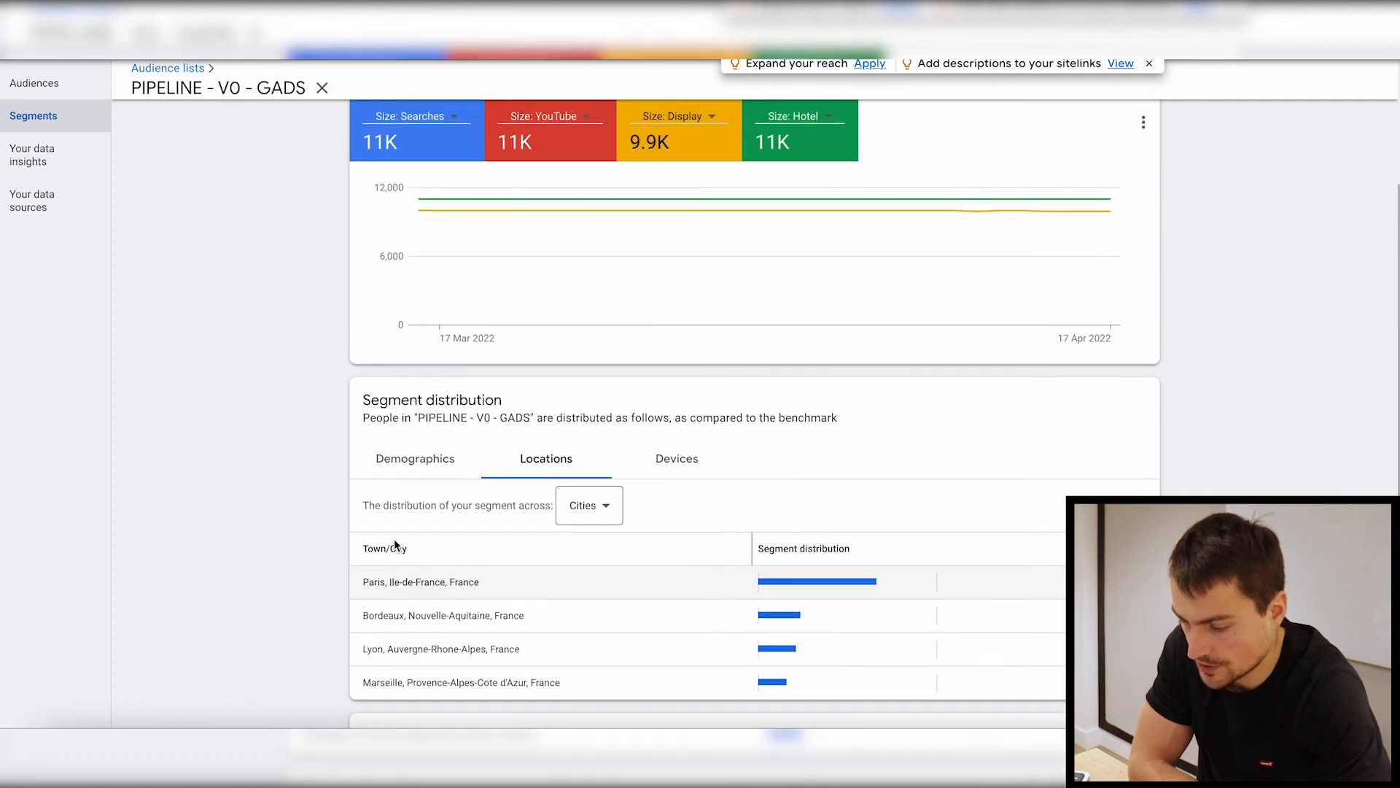
double_click(419, 582)
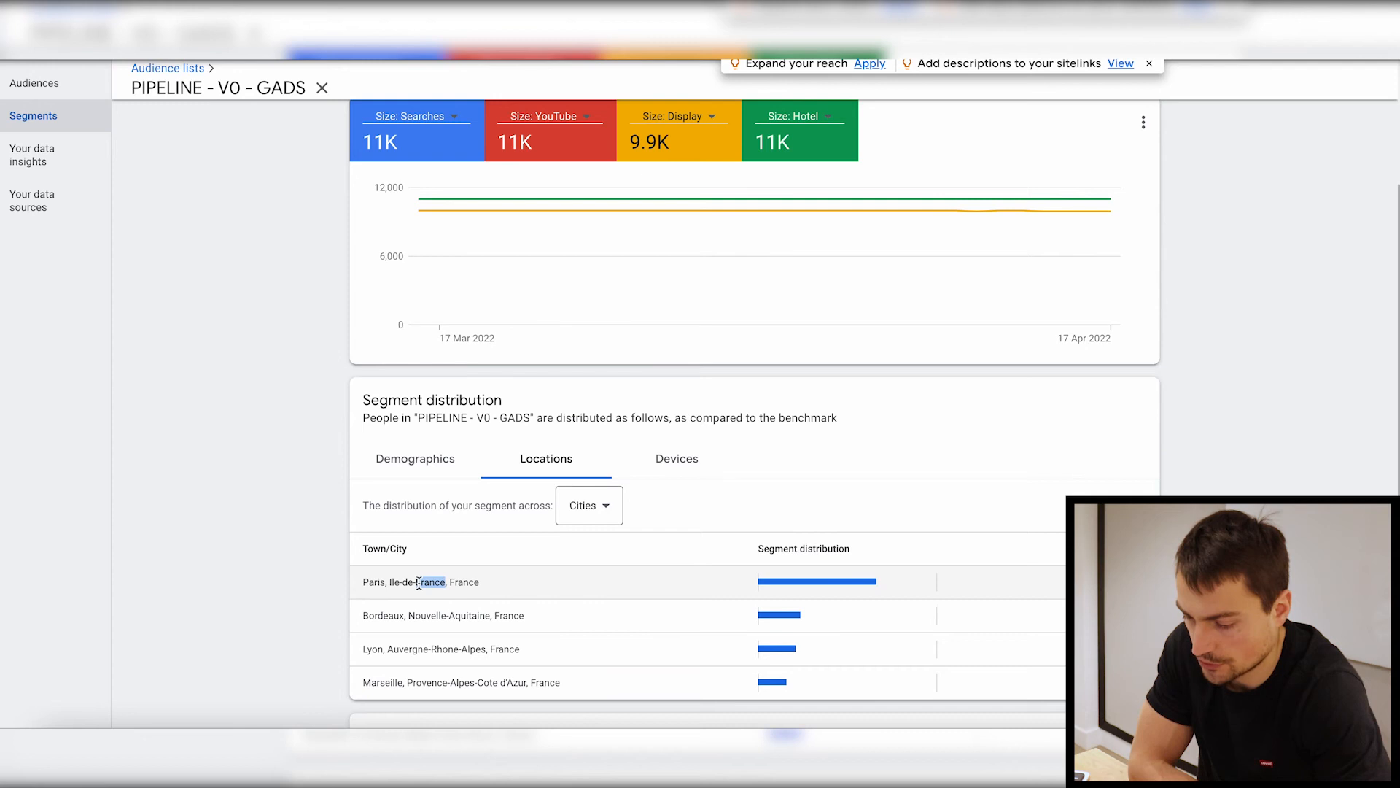
Examine the segment's distribution across devices, comparing mobile phones with computers
left_click(684, 461)
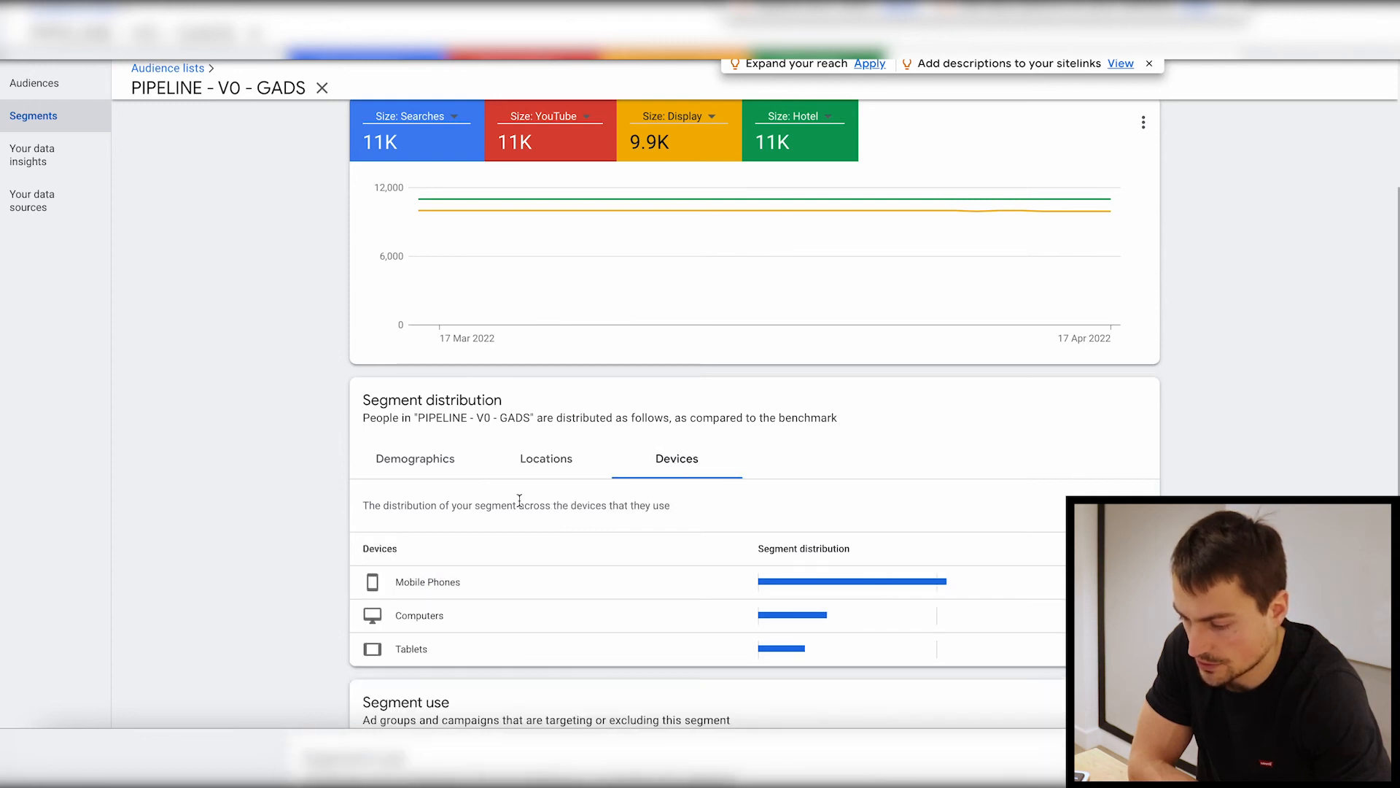
triple_click(419, 594)
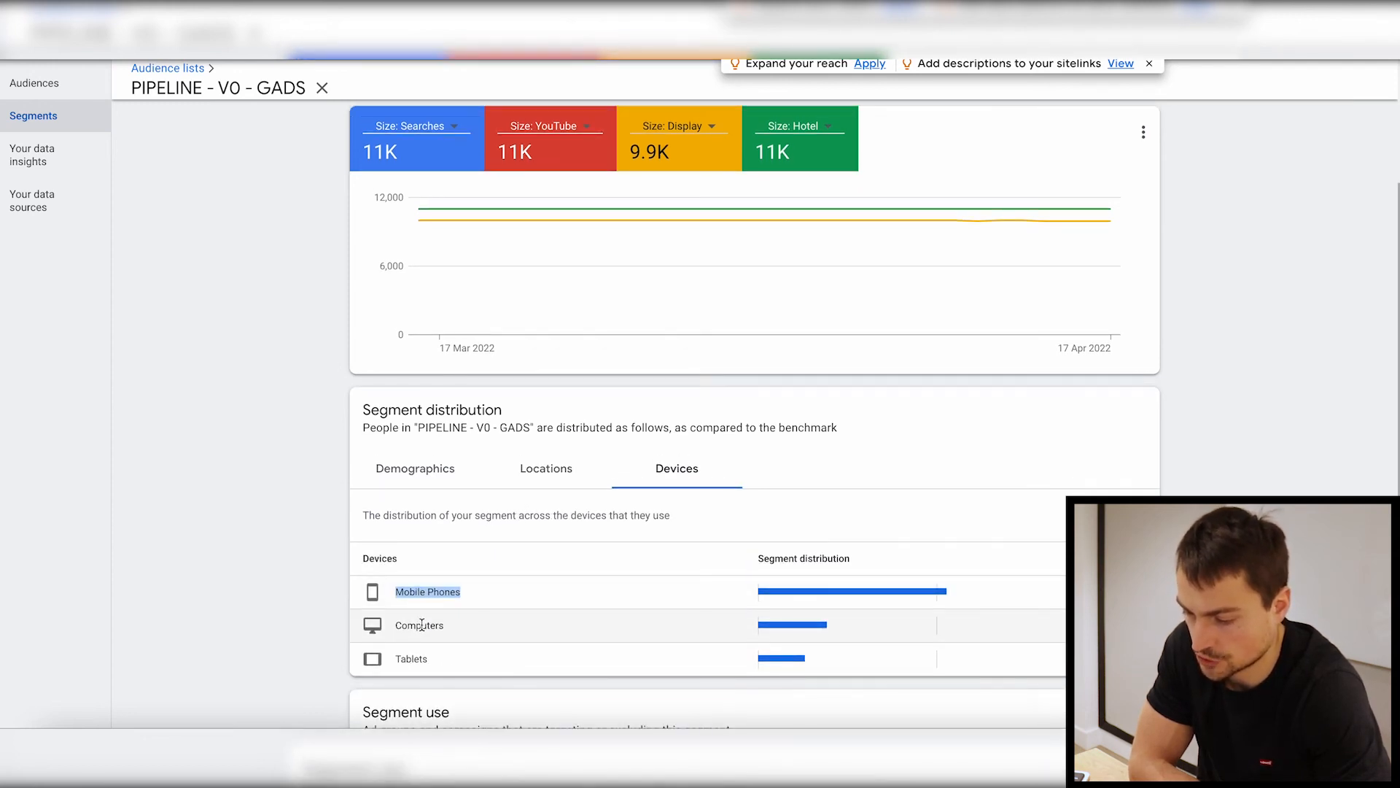
double_click(419, 625)
double_click(420, 592)
left_click(581, 563)
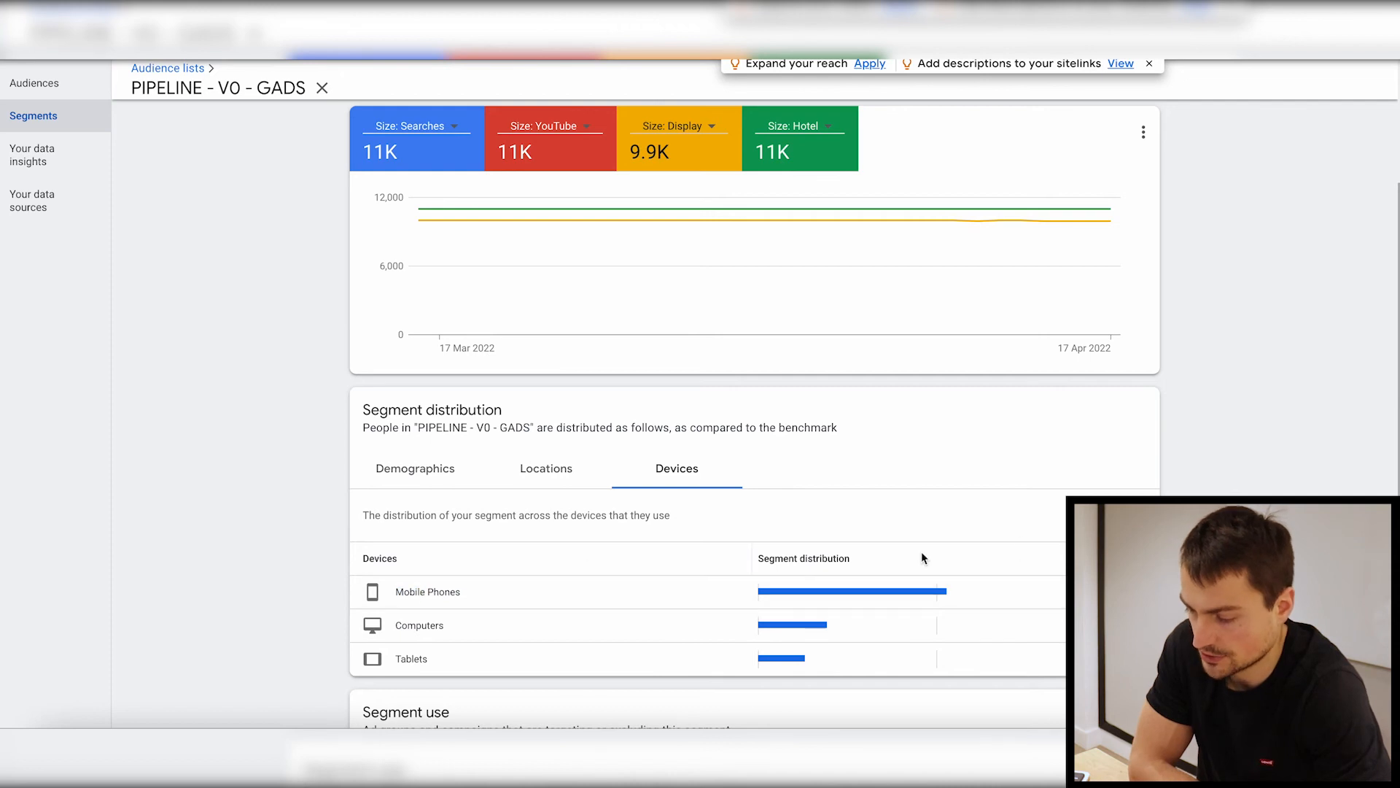
scroll(292, 341, "up", 1)
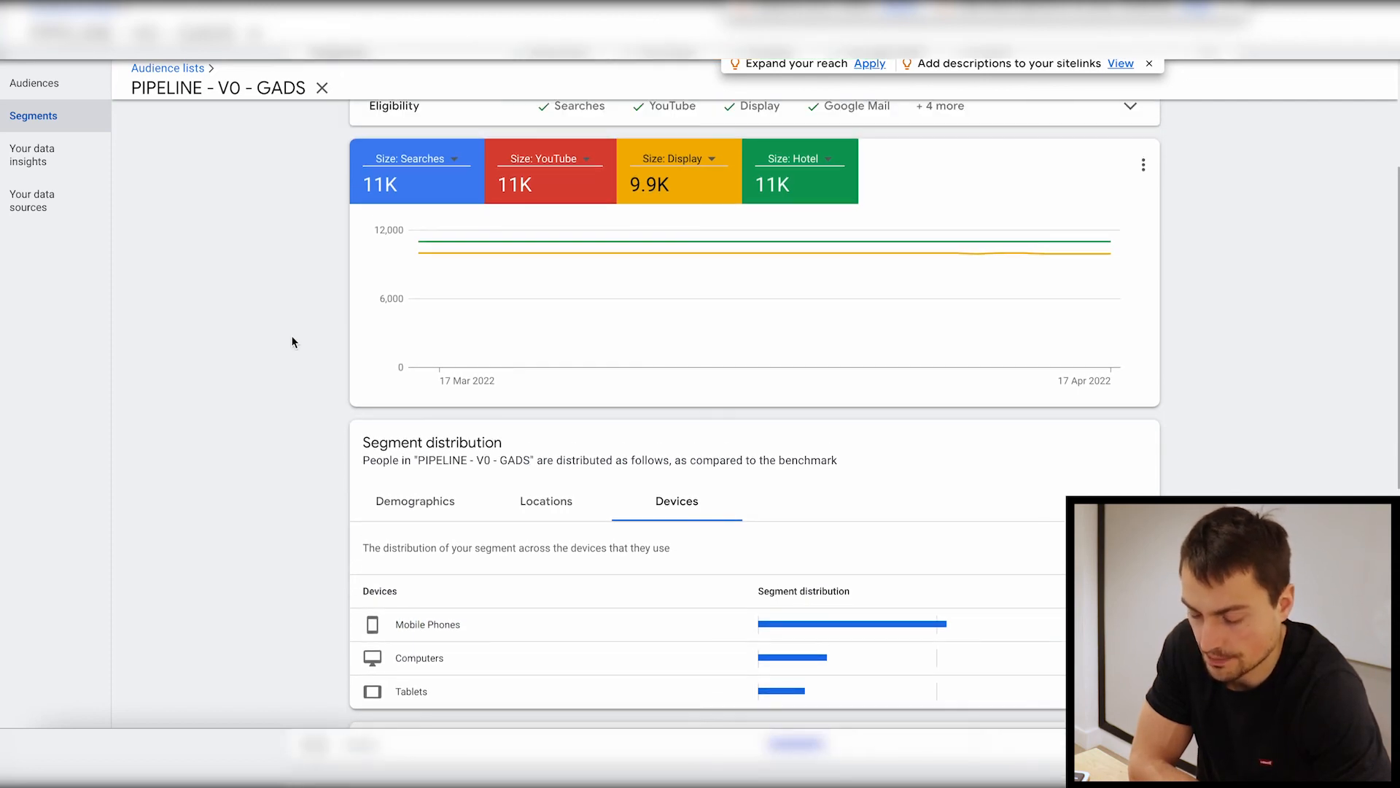
scroll(292, 341, "down", 2)
scroll(292, 342, "up", 1)
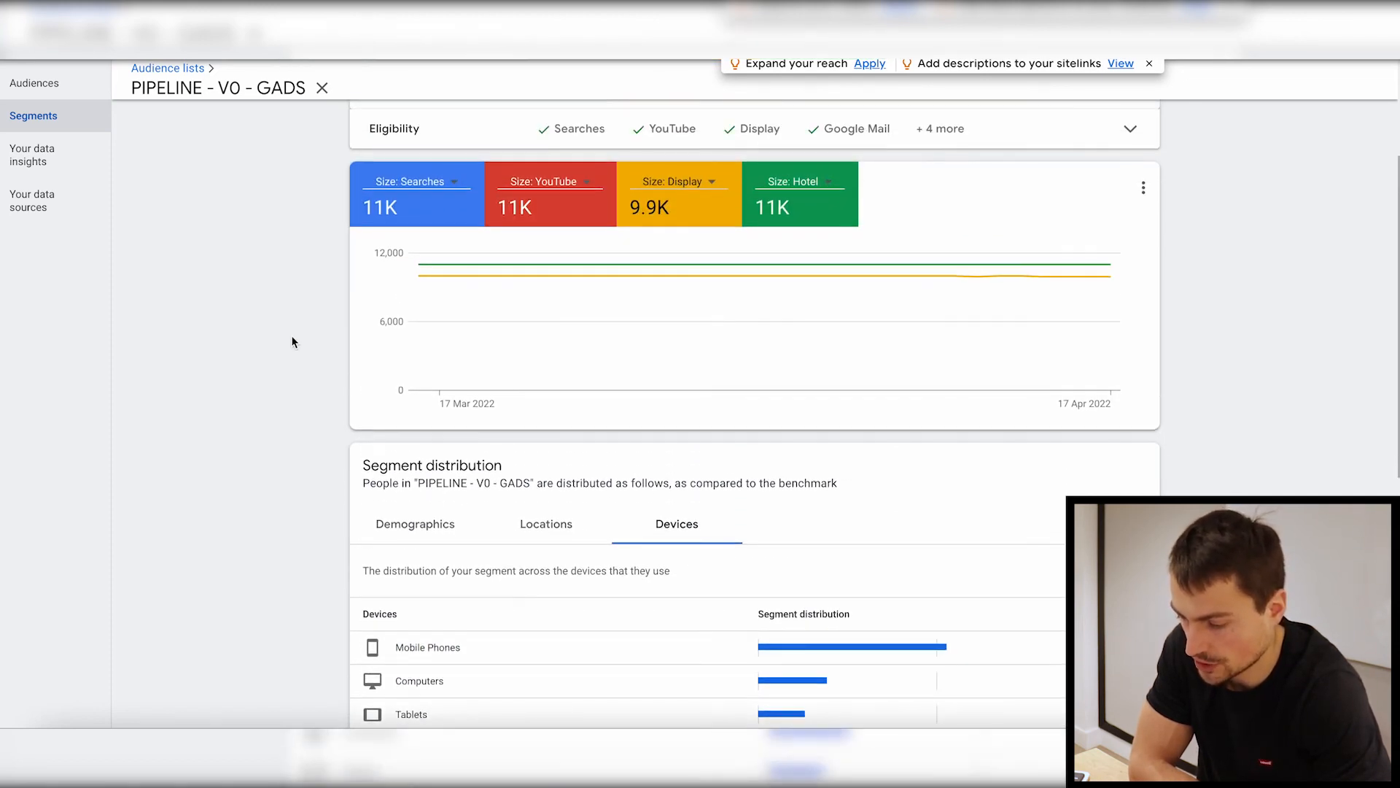
Review the customer list's match rate details and its options for being added to ad groups or campaigns
scroll(454, 501, "up", 5)
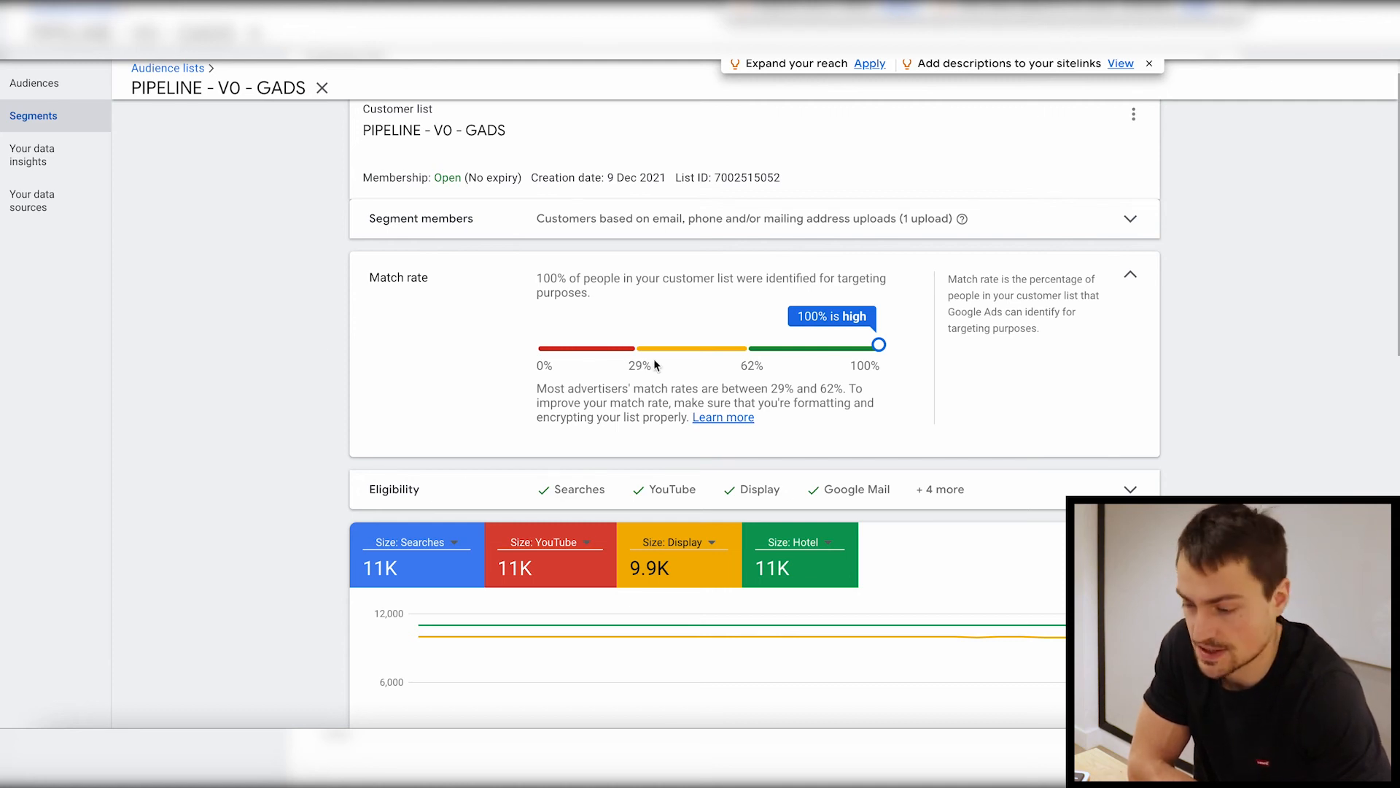
scroll(654, 360, "up", 1)
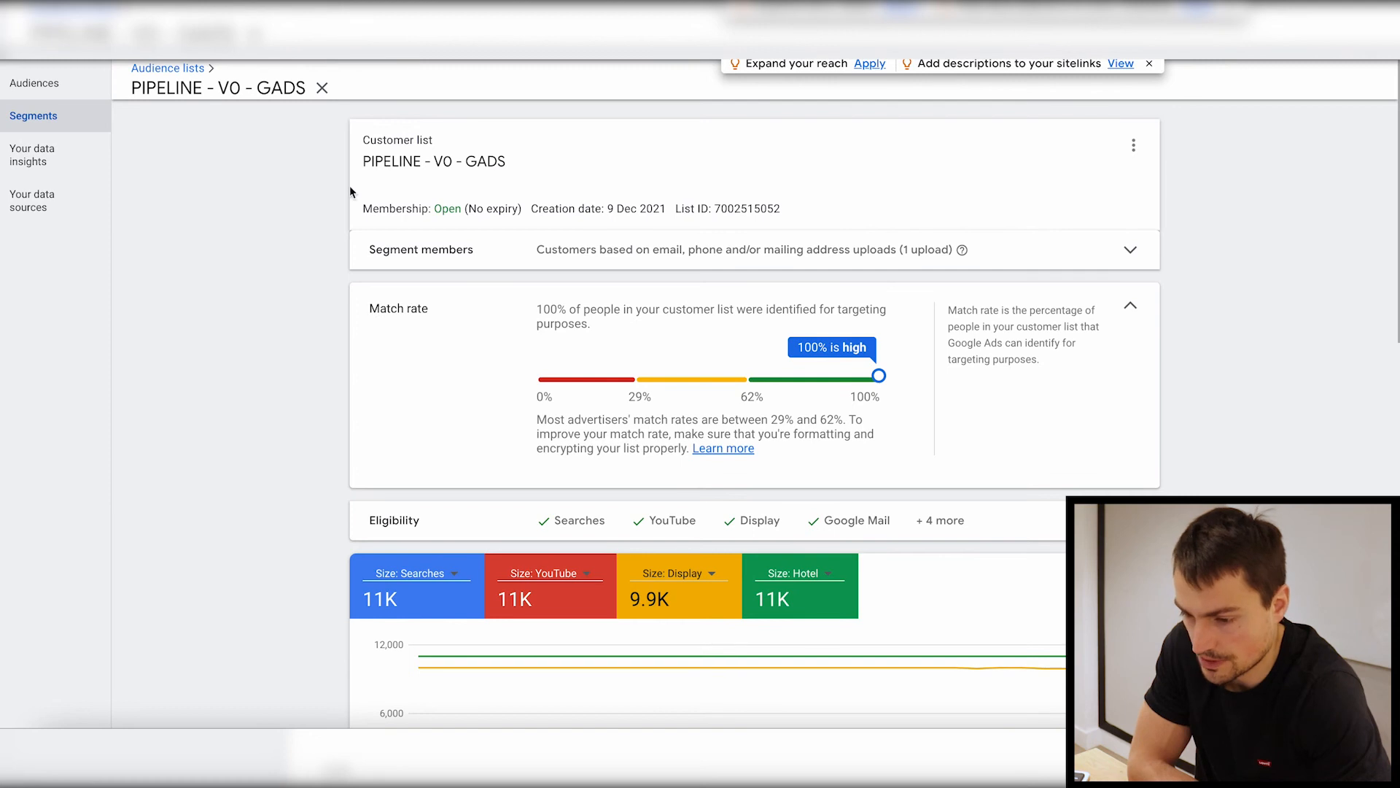
left_click(1133, 146)
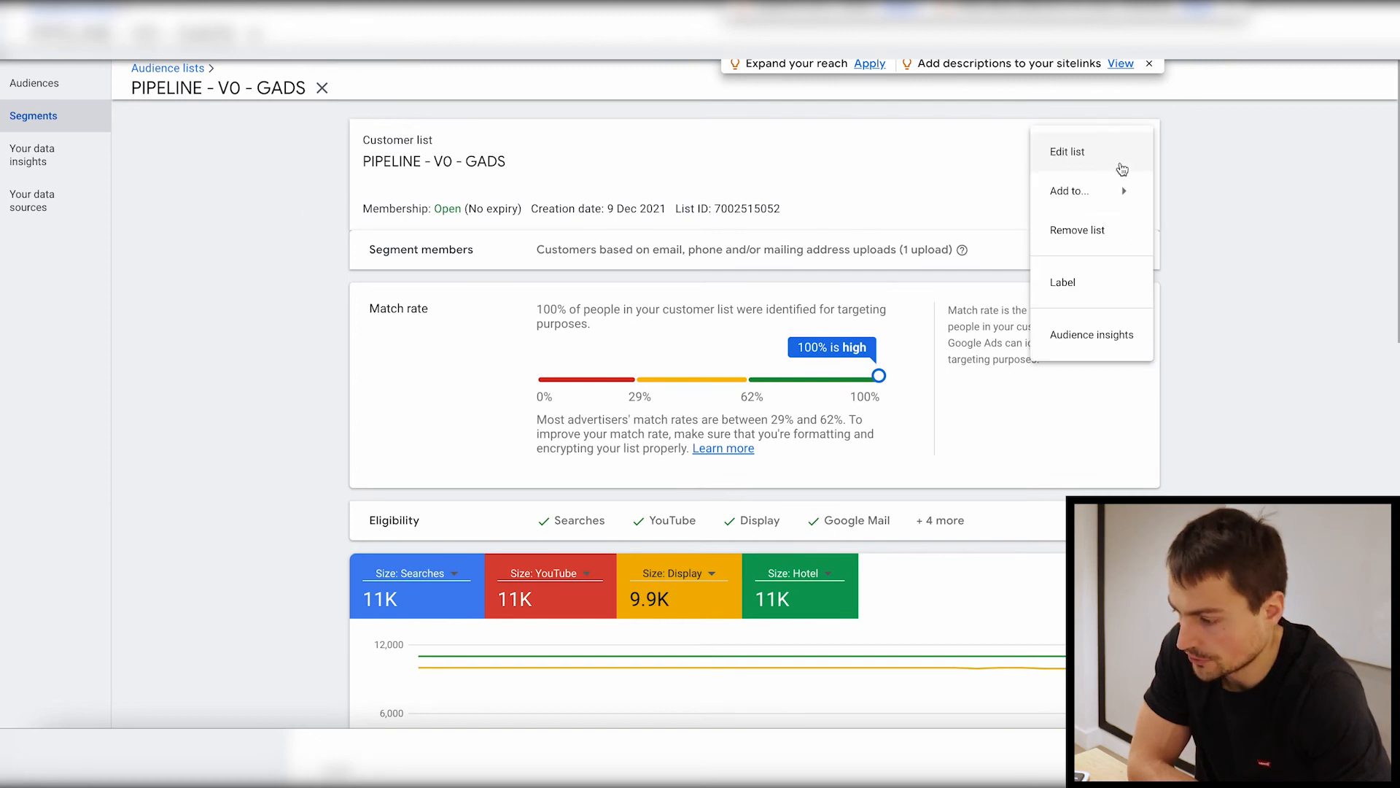
mouse_move(1125, 194)
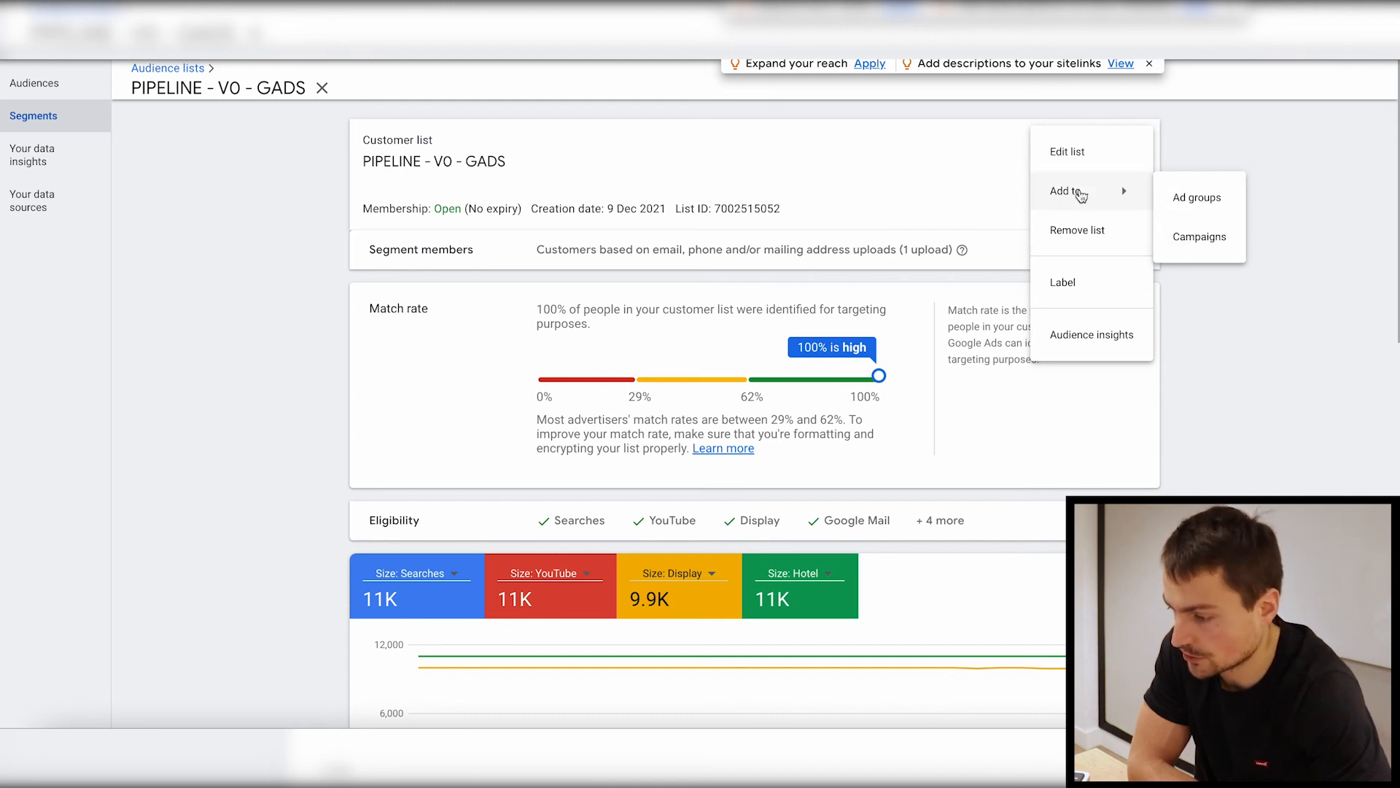
left_click(253, 261)
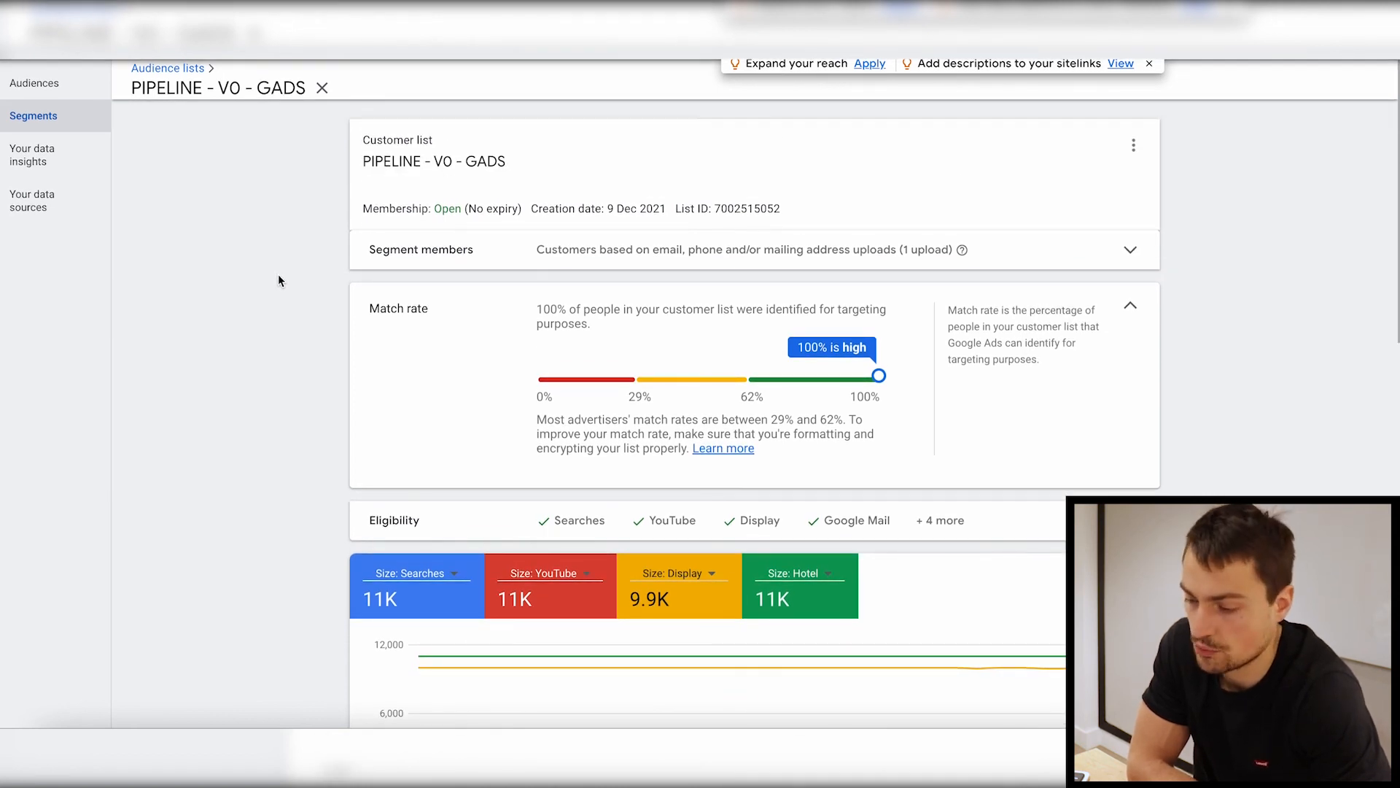
scroll(277, 277, "down", 1)
scroll(207, 315, "up", 1)
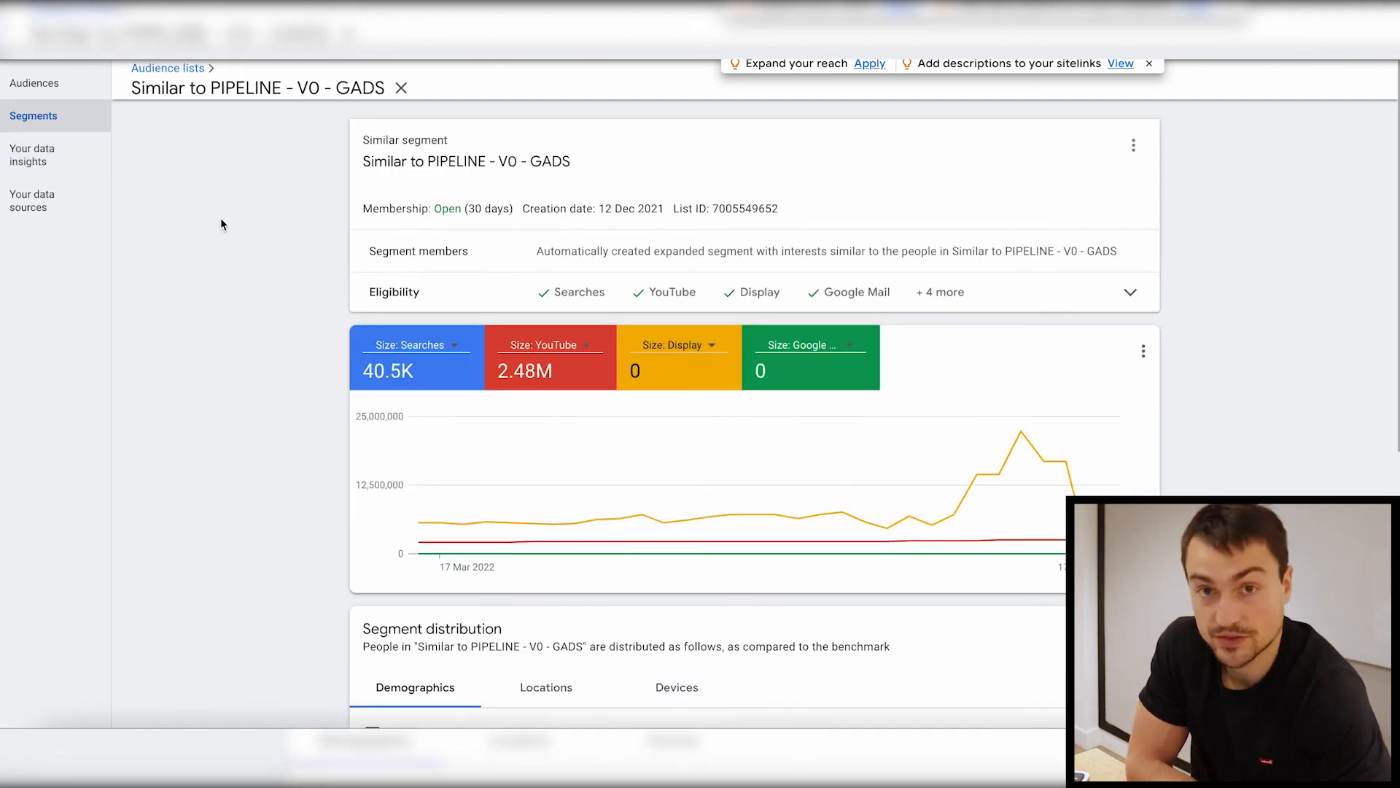
Examine the "Similar to PIPELINE - V0 - GADS" segment's name, source list, network sizes and size history
left_click_drag(211, 88, 217, 108)
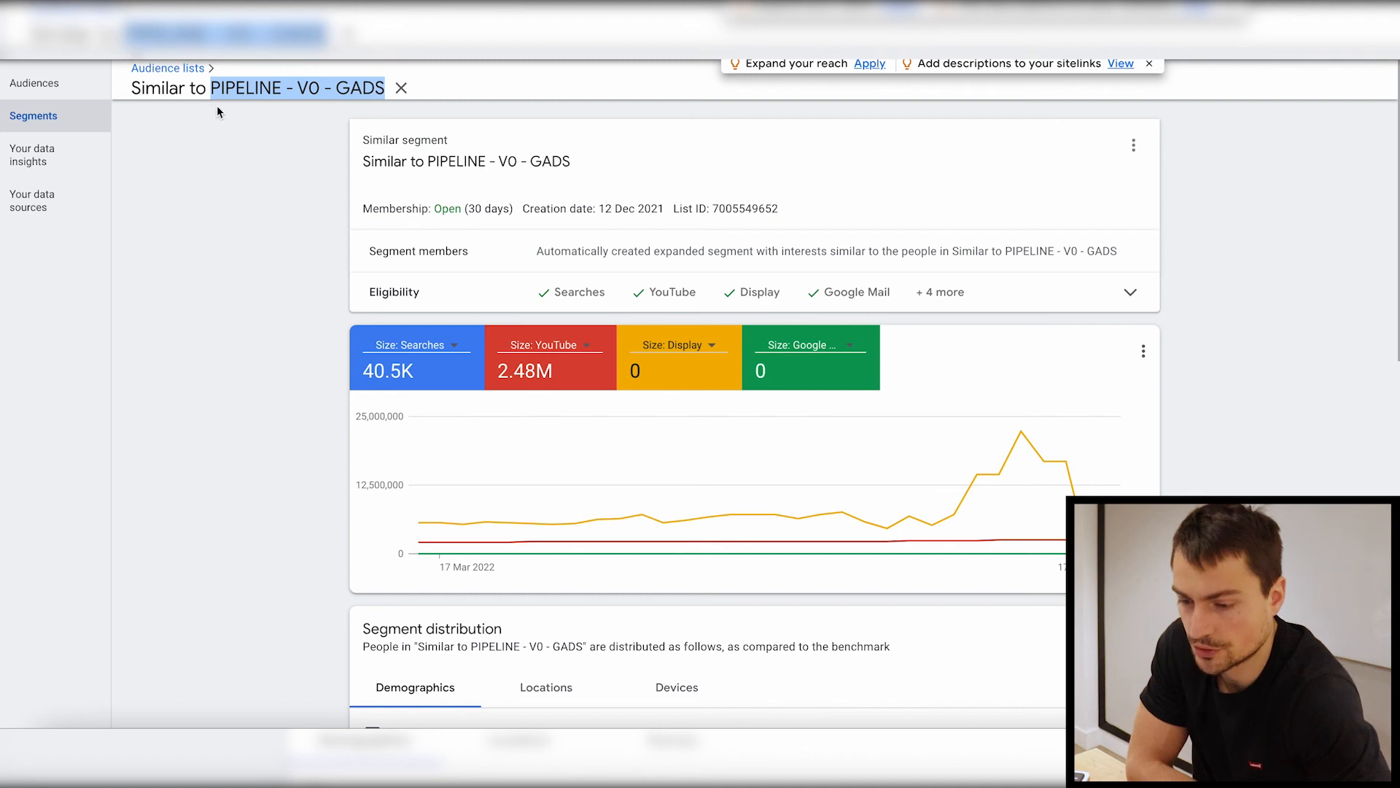
double_click(156, 88)
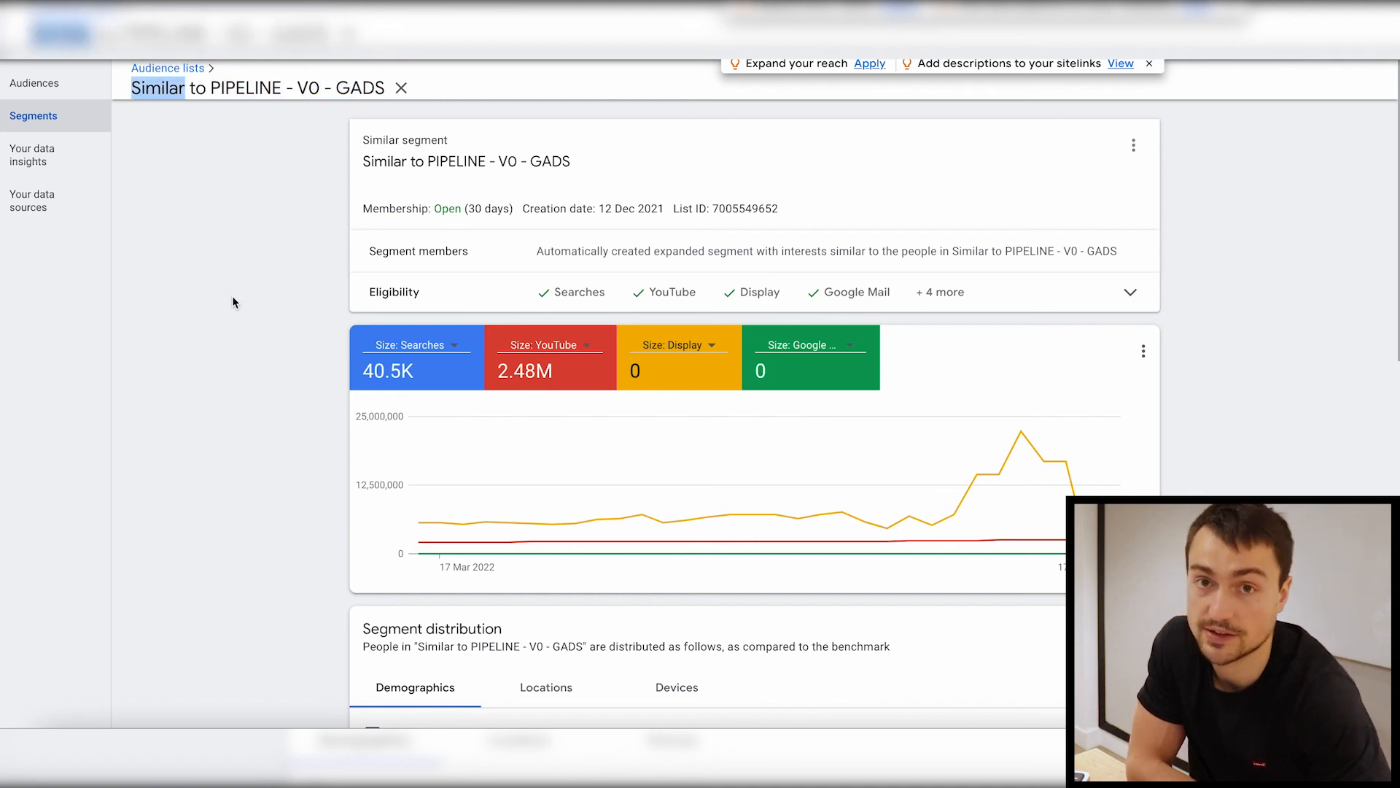
scroll(259, 343, "down", 1)
scroll(260, 342, "up", 1)
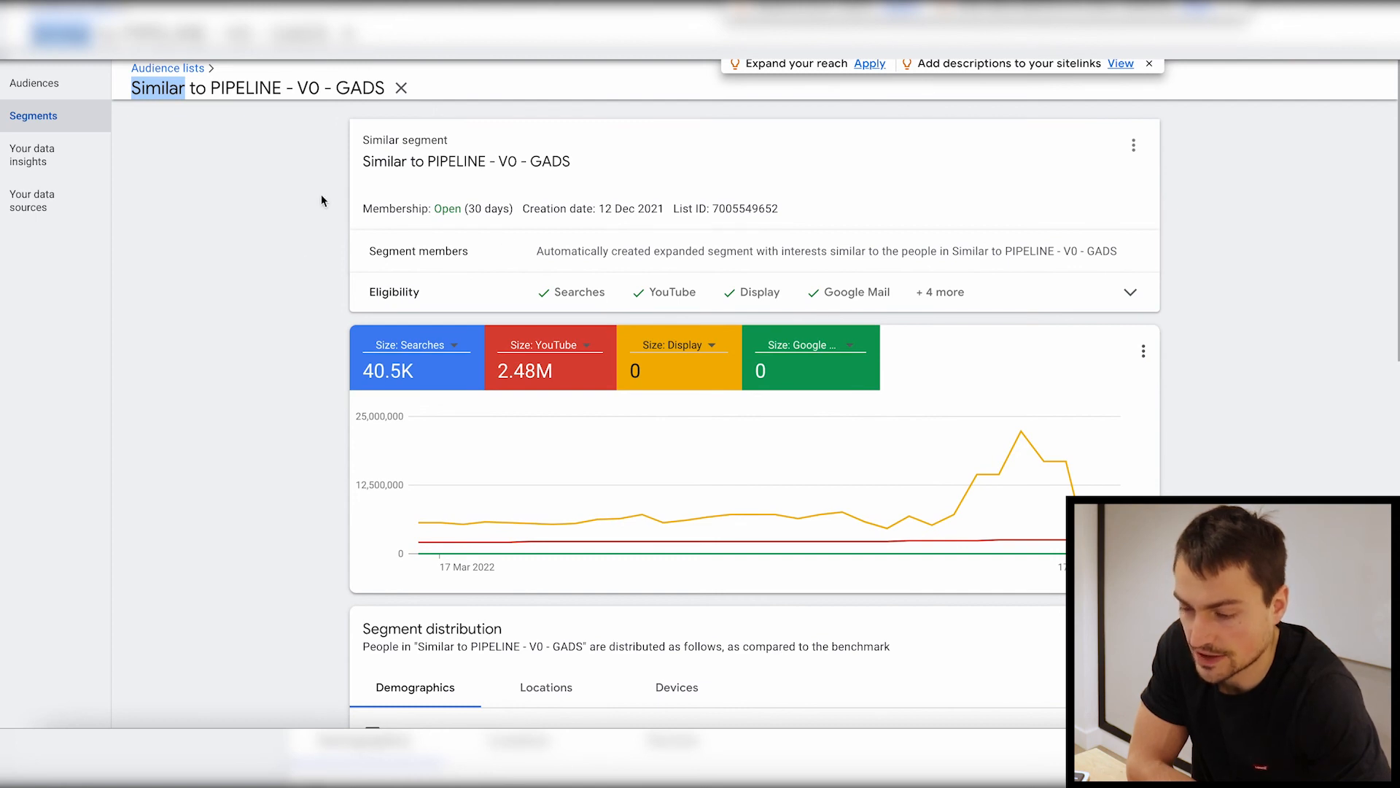
left_click_drag(573, 162, 339, 195)
scroll(287, 222, "down", 1)
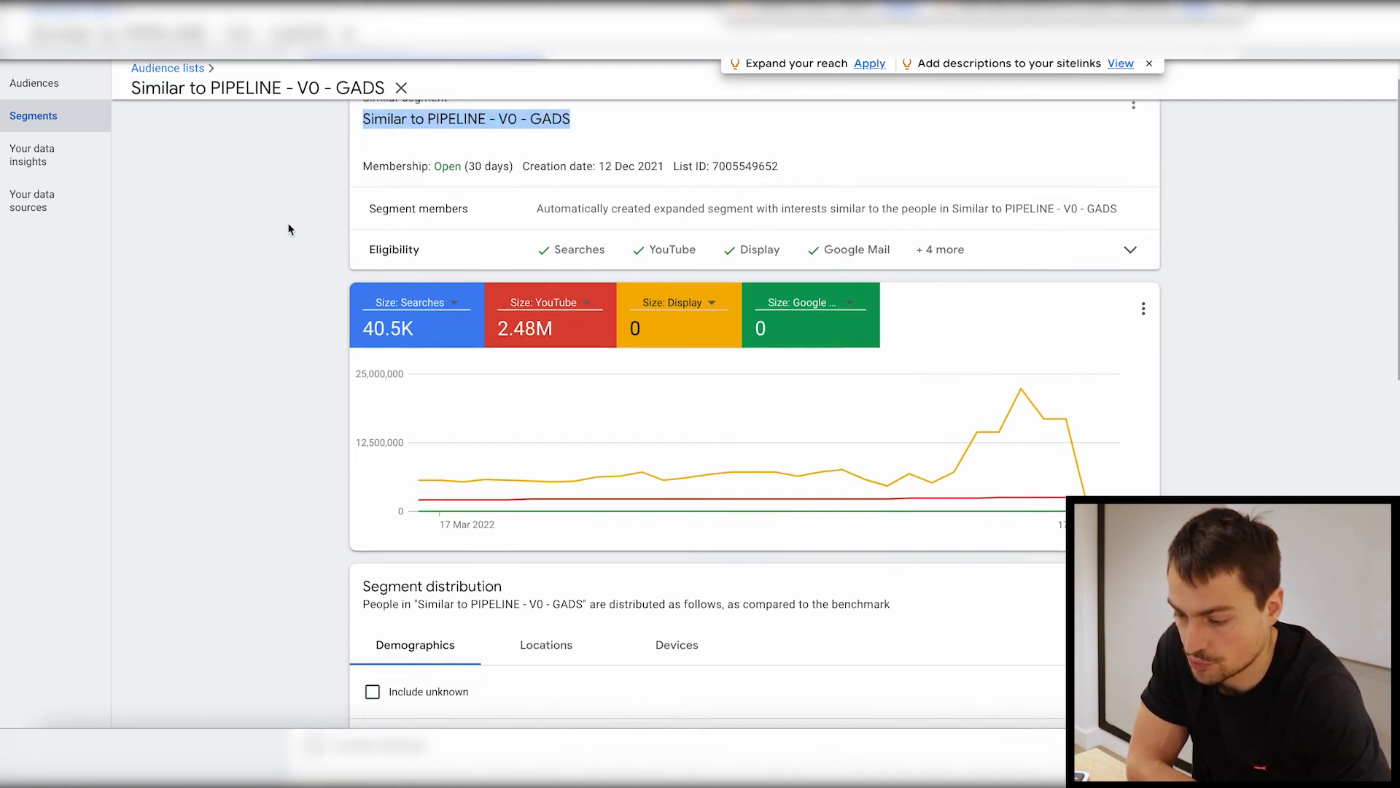
scroll(408, 356, "down", 2)
scroll(347, 418, "up", 2)
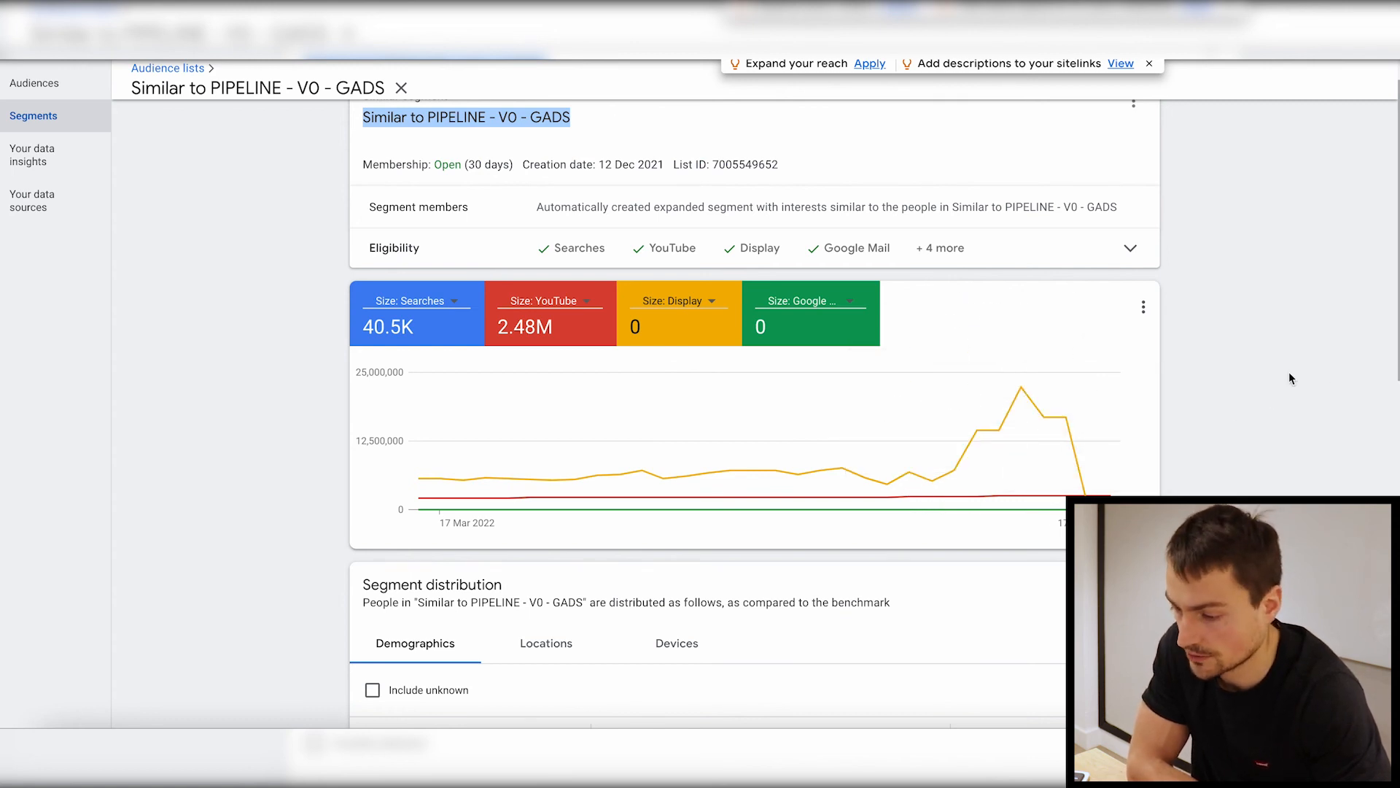
scroll(1290, 373, "up", 1)
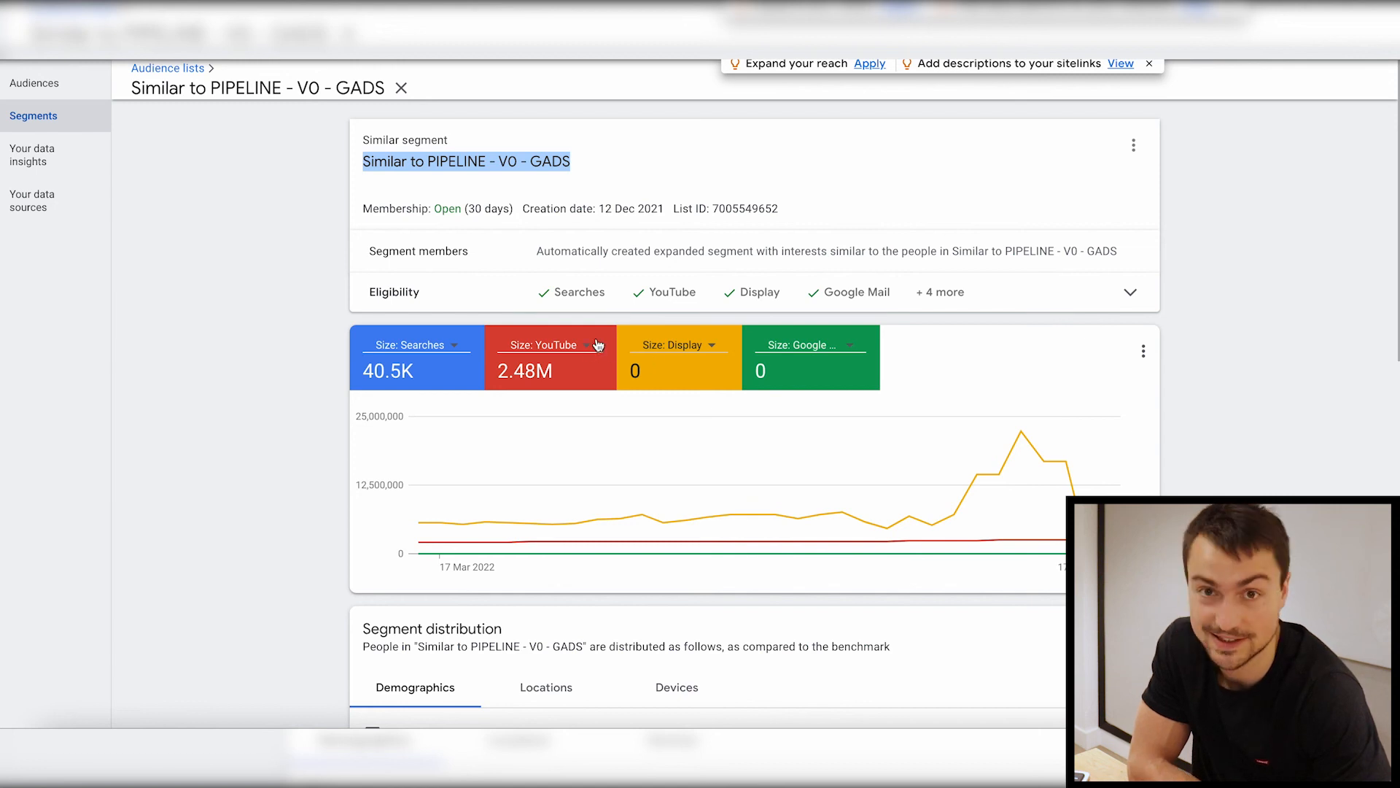
Show the Discovery size instead of Google Mail as the fourth metric in the similar segment's size chart
left_click(712, 348)
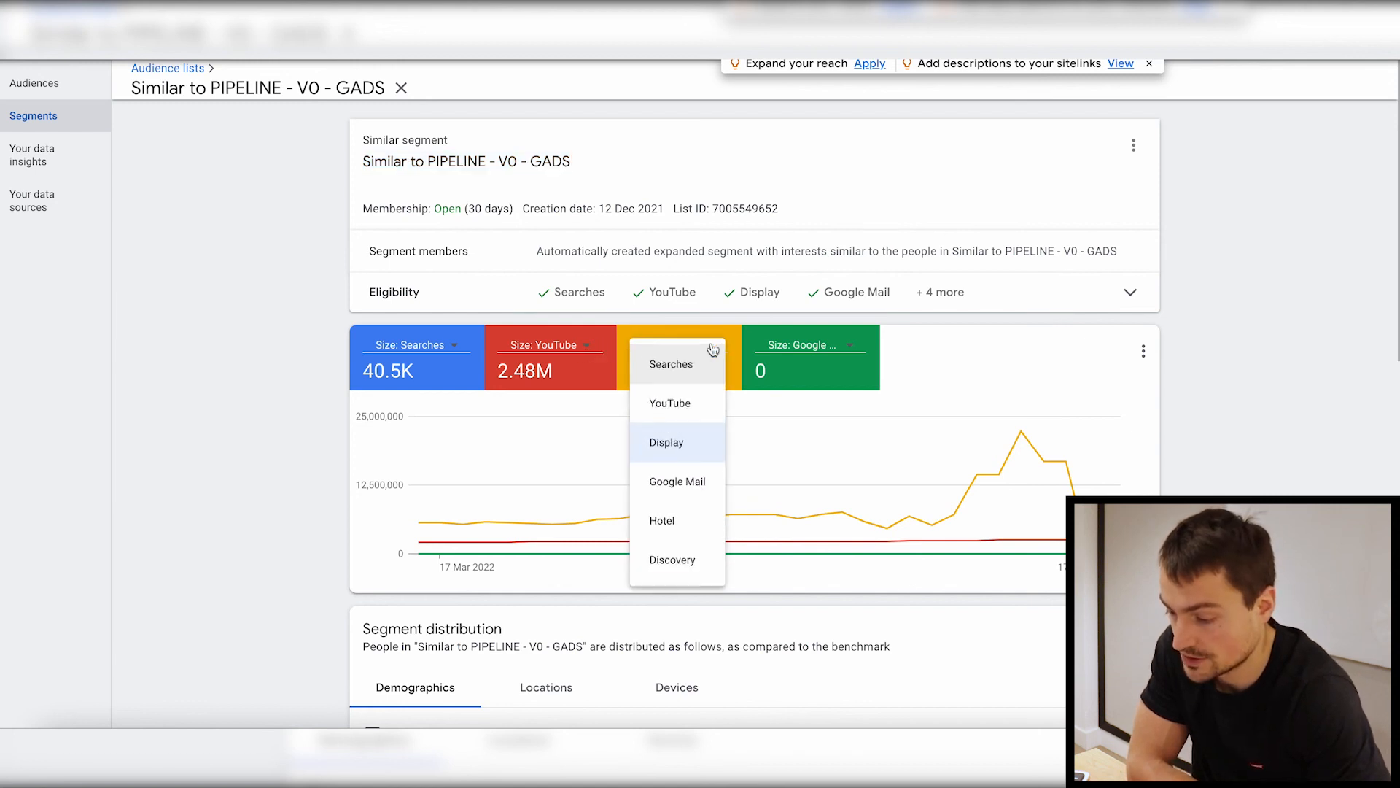
left_click(808, 343)
left_click(808, 560)
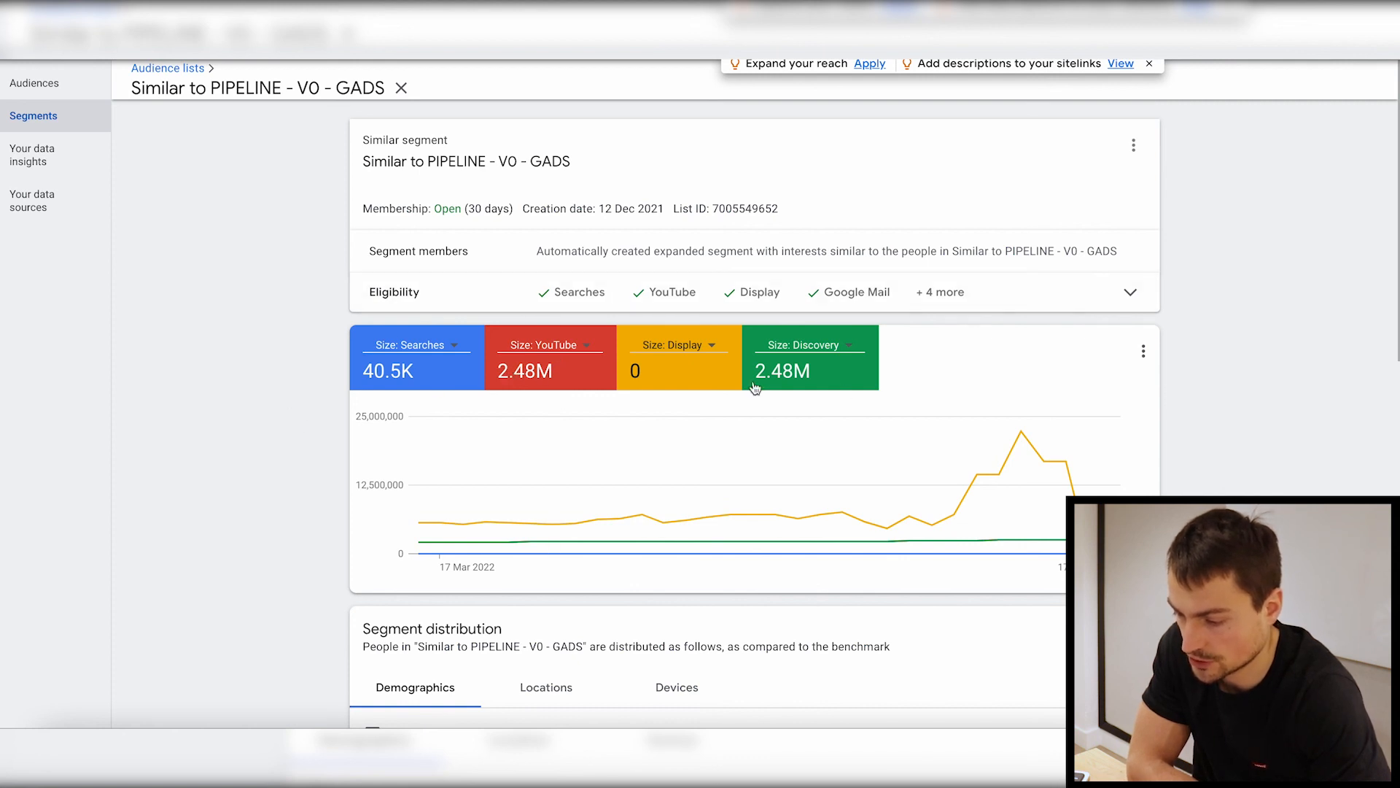
left_click(711, 346)
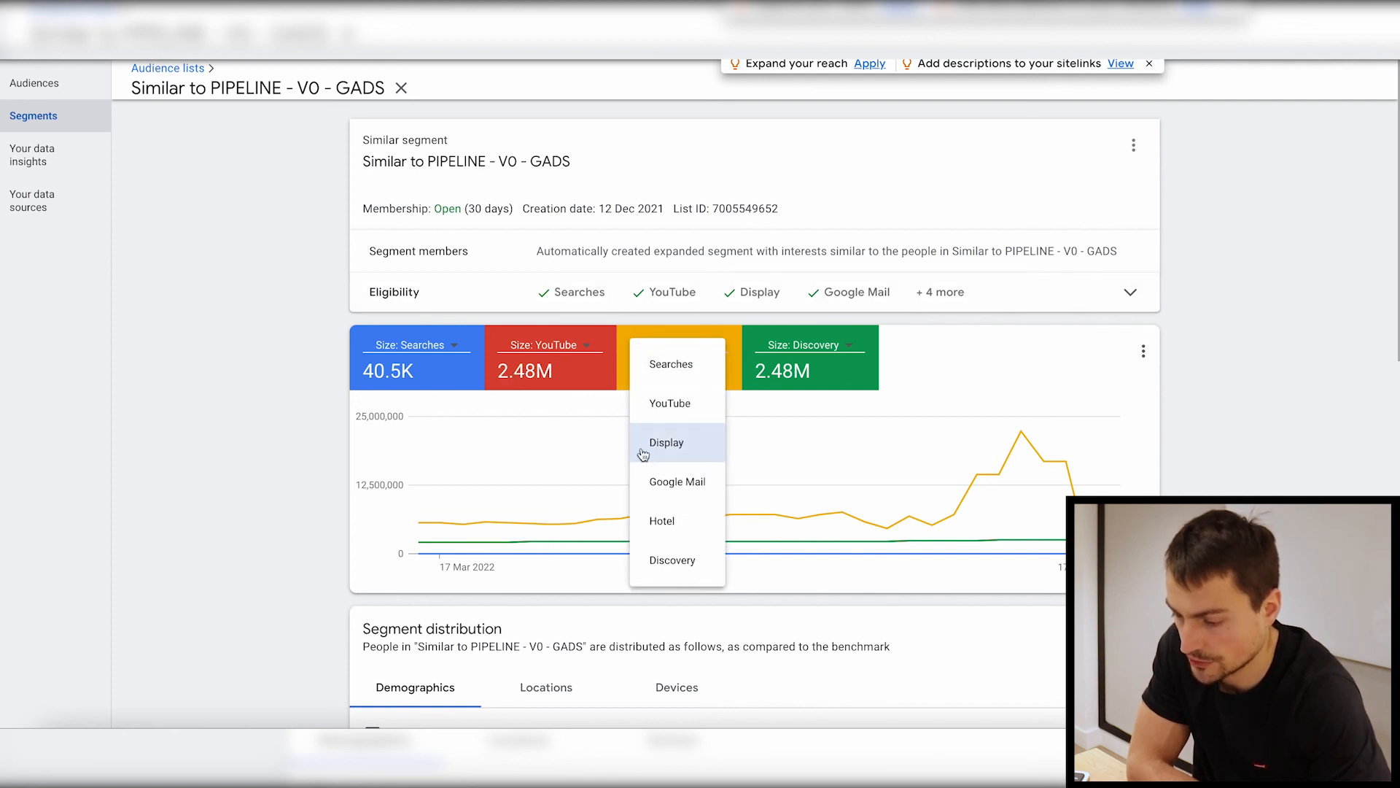
left_click(542, 452)
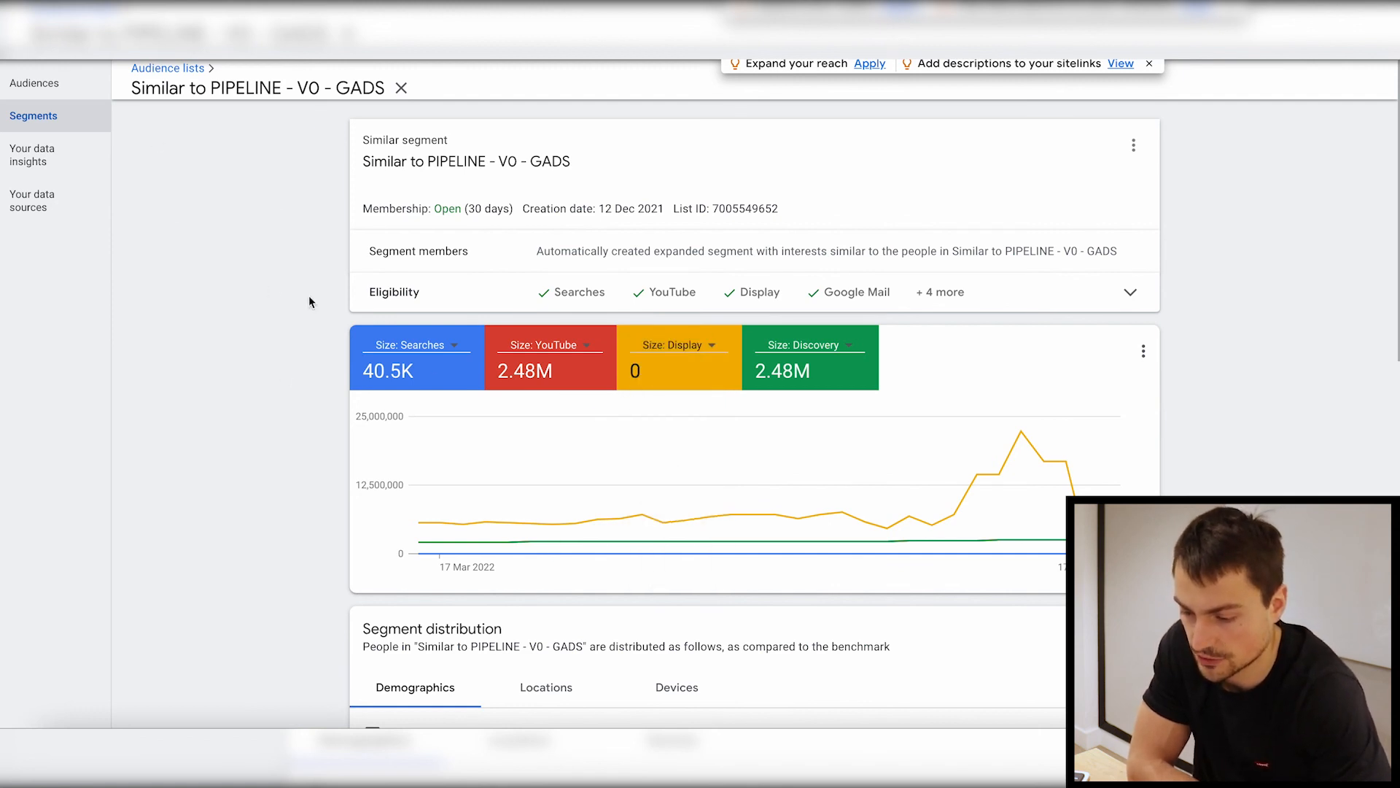
Expand the similar segment's eligibility by network and campaign type, and review it together with the size history and demographic distribution
scroll(306, 371, "down", 2)
scroll(379, 379, "up", 2)
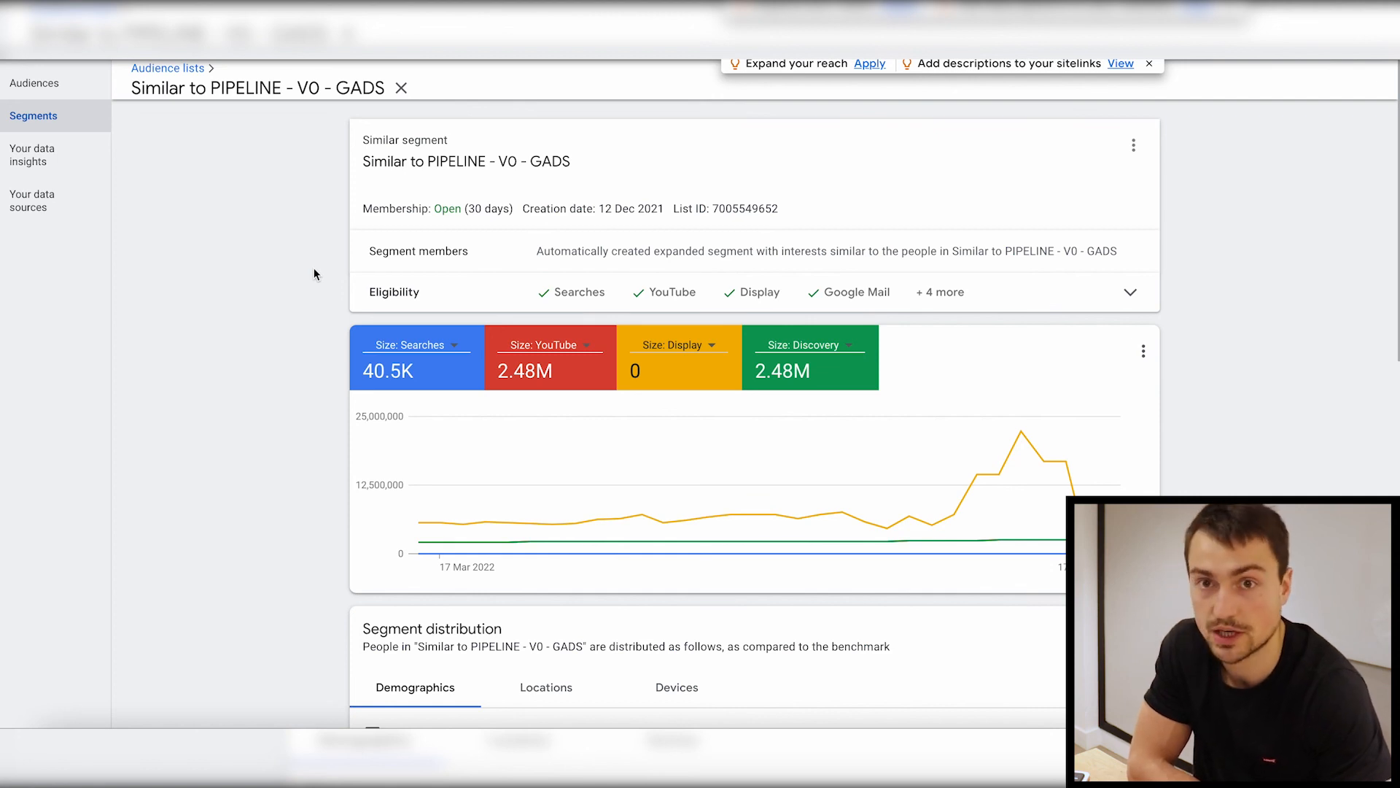
scroll(313, 285, "down", 2)
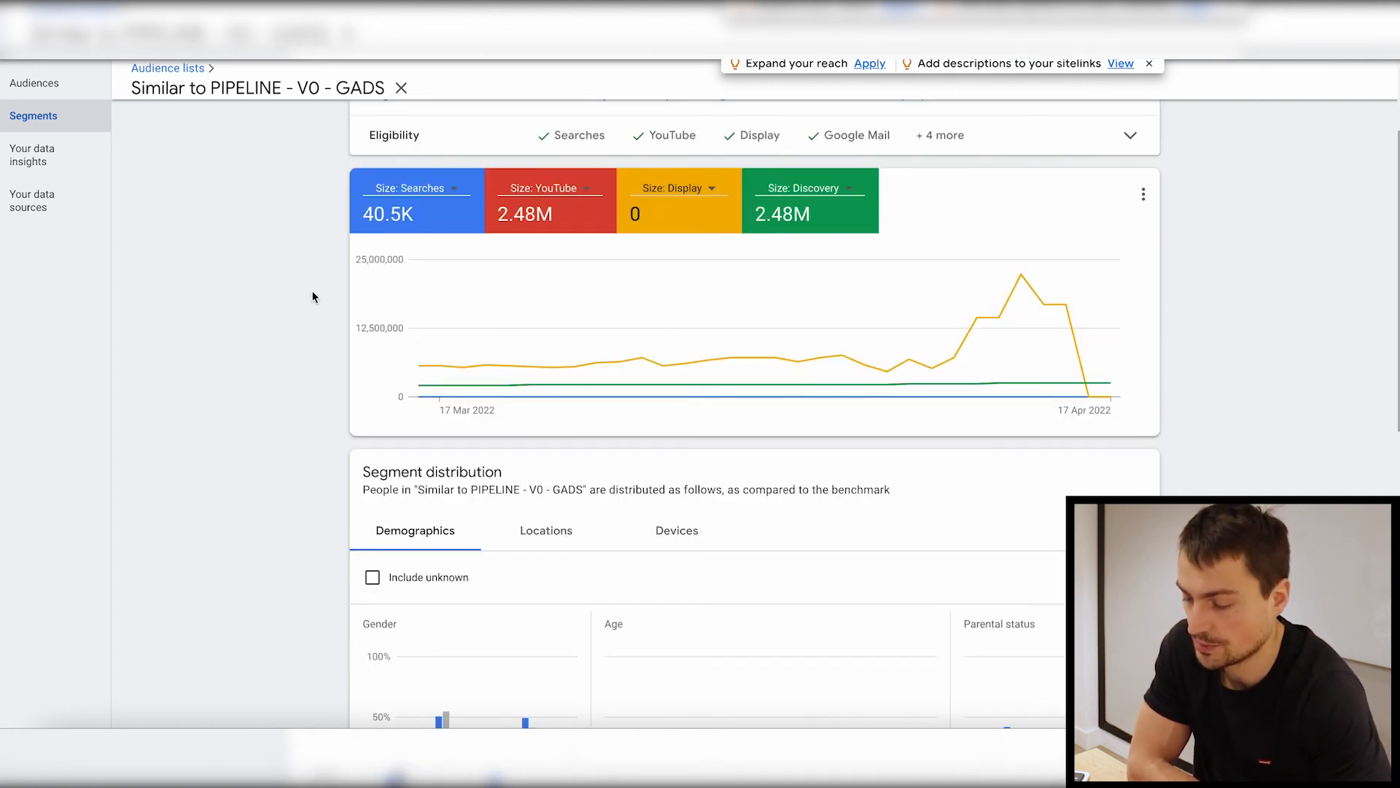
scroll(321, 296, "up", 2)
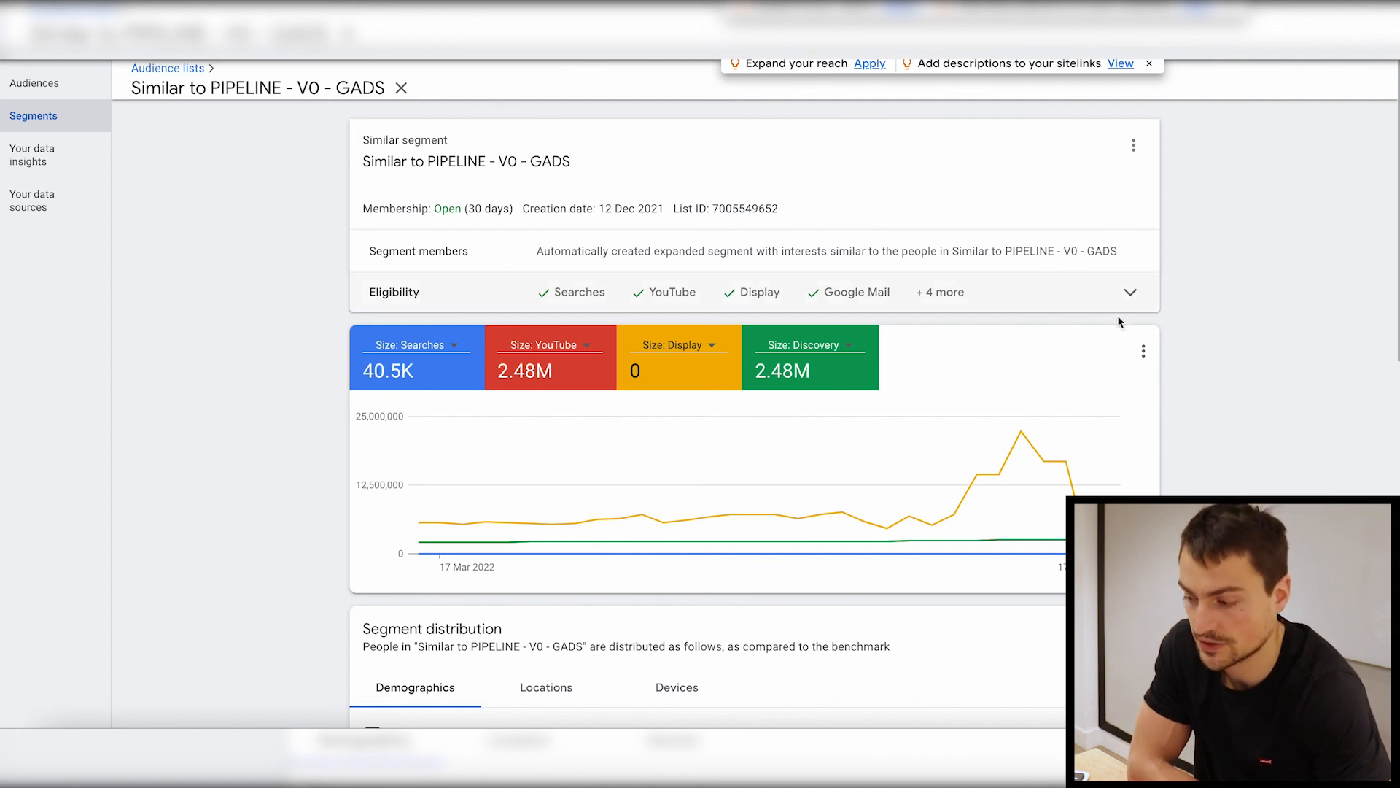
left_click(1130, 296)
scroll(266, 431, "down", 8)
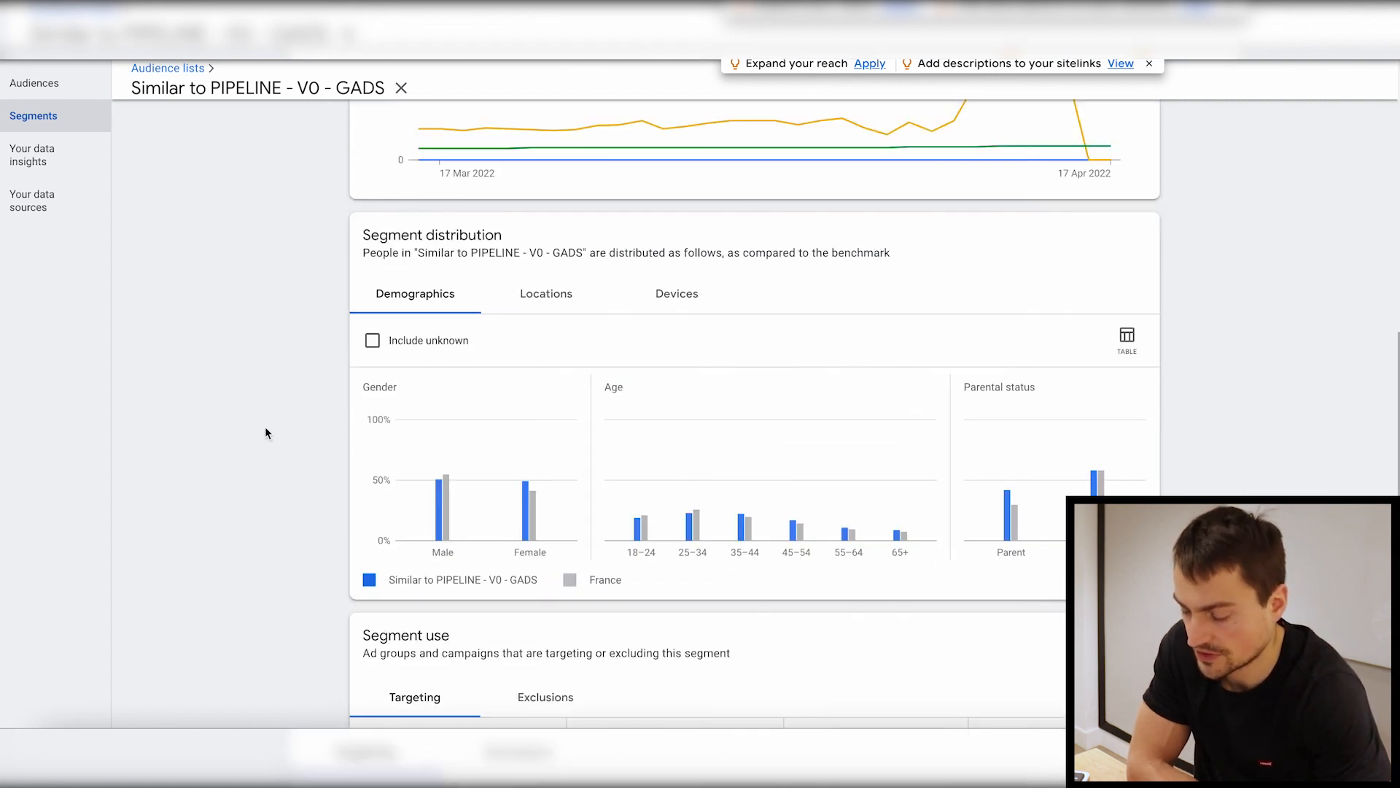
scroll(265, 433, "up", 8)
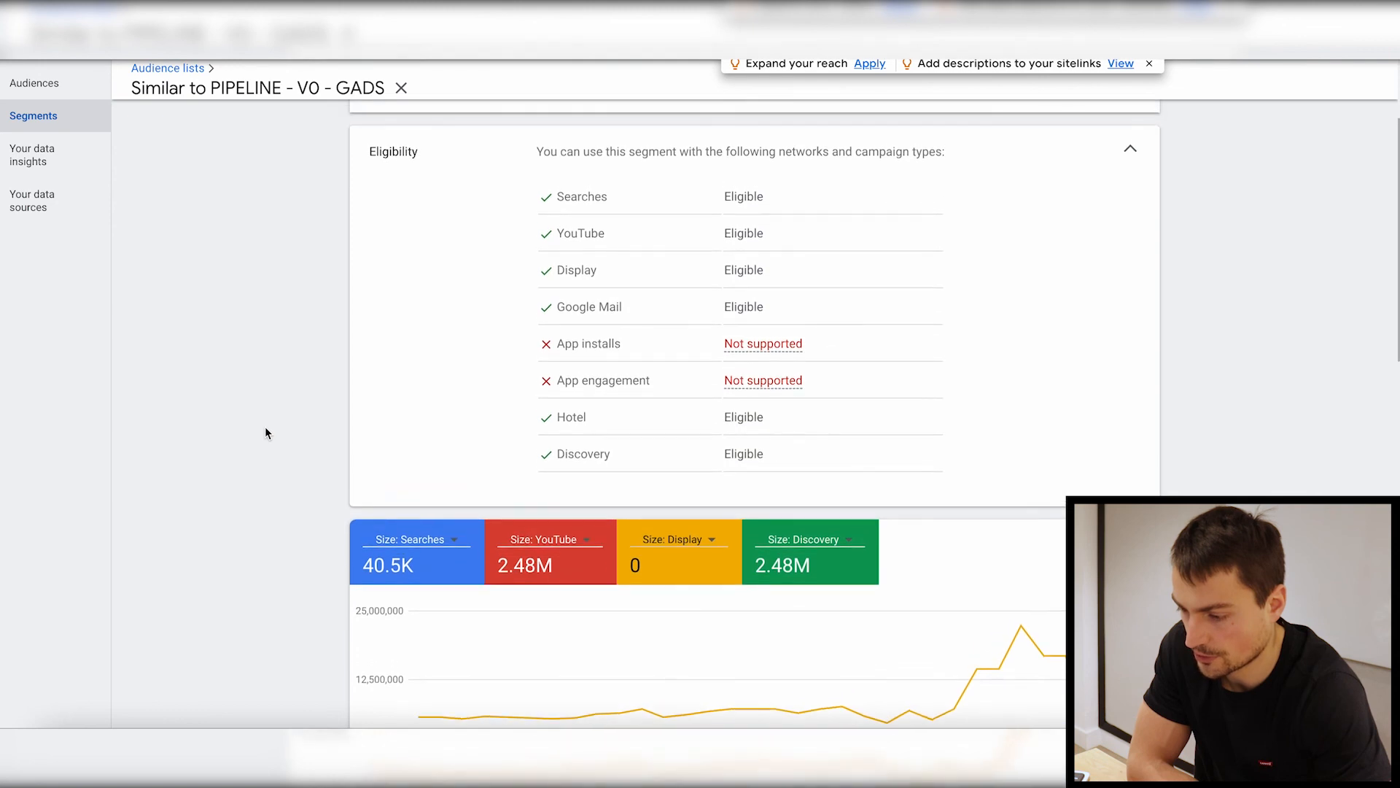